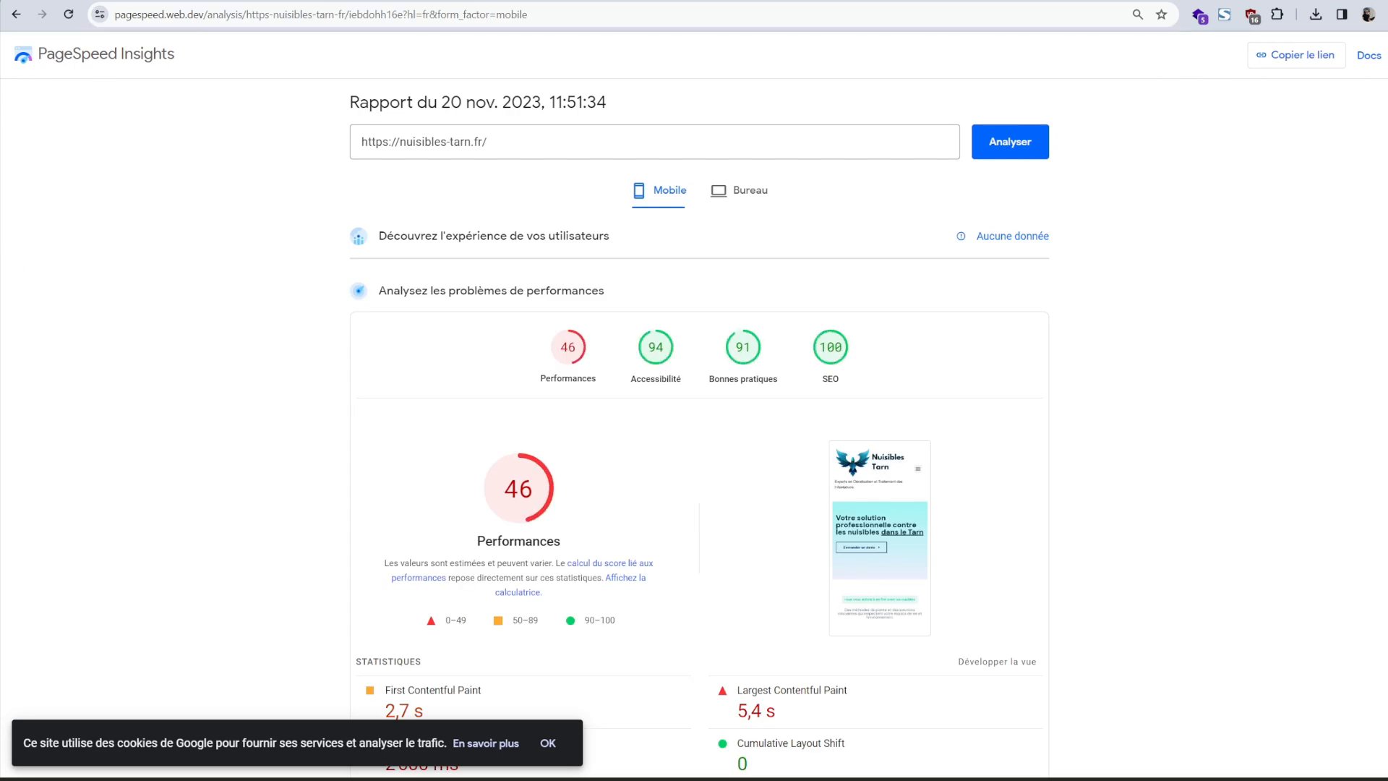
Step: Look over the nuisibles-tarn.fr home page and compare its desktop and mobile PageSpeed Insights scores
{"action": "key", "text": "ctrl+Tab"}
{"action": "scroll", "coordinate": [248, 531], "scroll_direction": "down", "scroll_amount": 15}
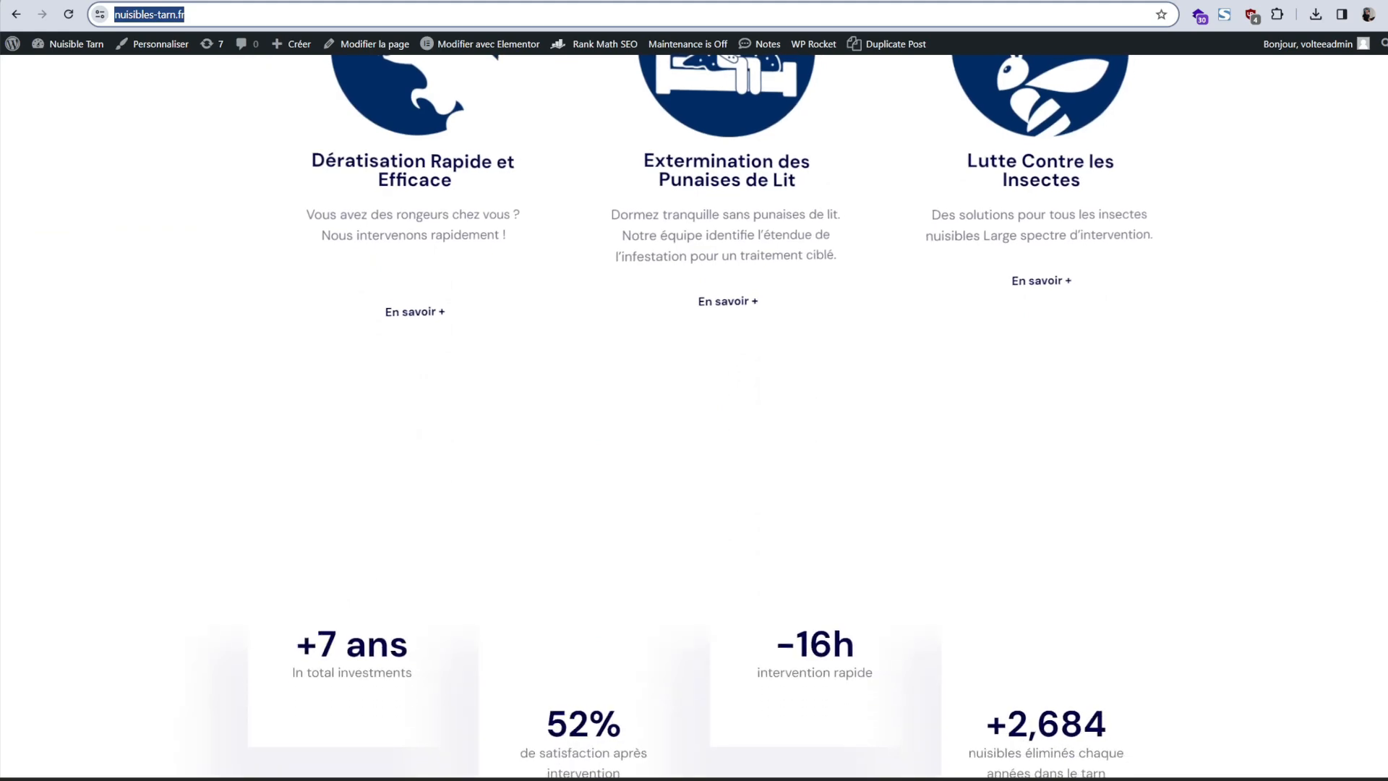
{"action": "scroll", "coordinate": [1384, 528], "scroll_direction": "down", "scroll_amount": 10}
{"action": "scroll", "coordinate": [1385, 528], "scroll_direction": "up", "scroll_amount": 20}
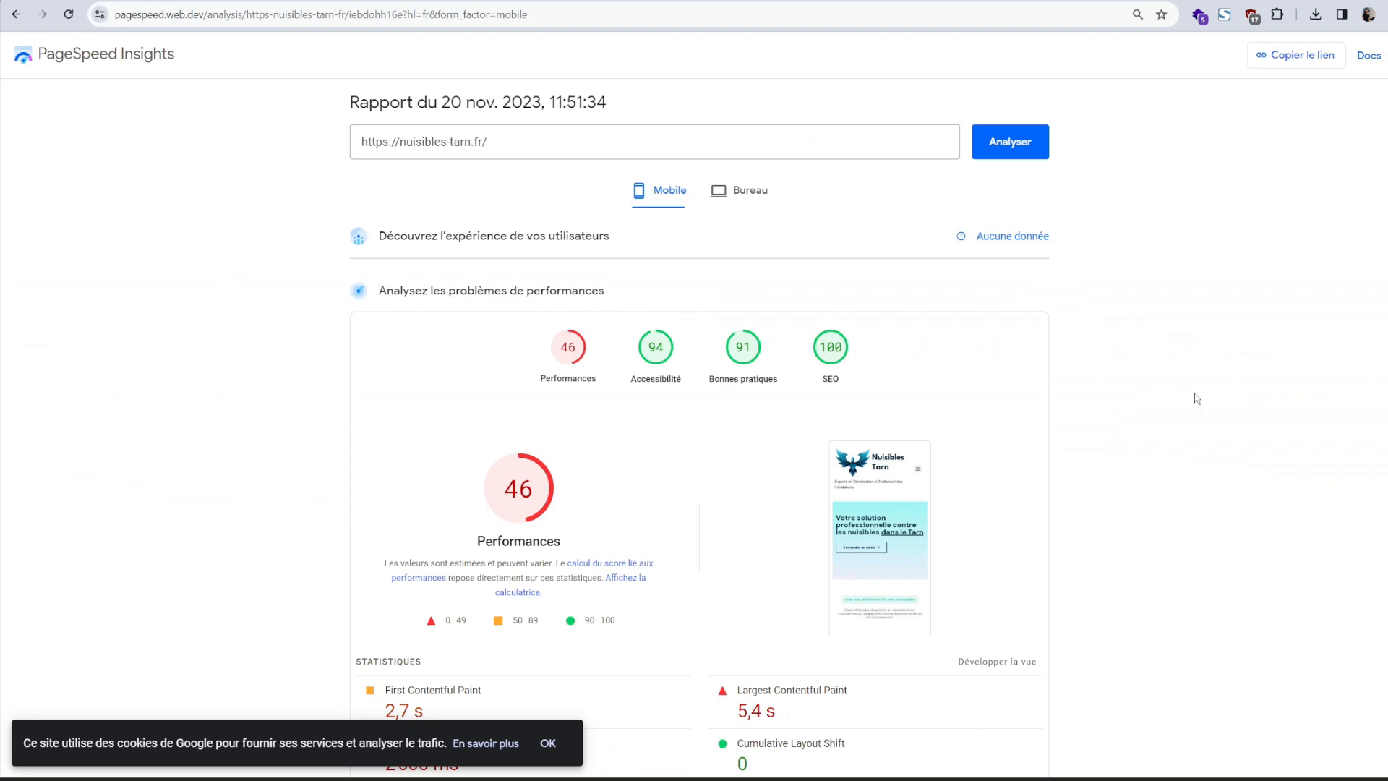
{"action": "left_click", "coordinate": [712, 197]}
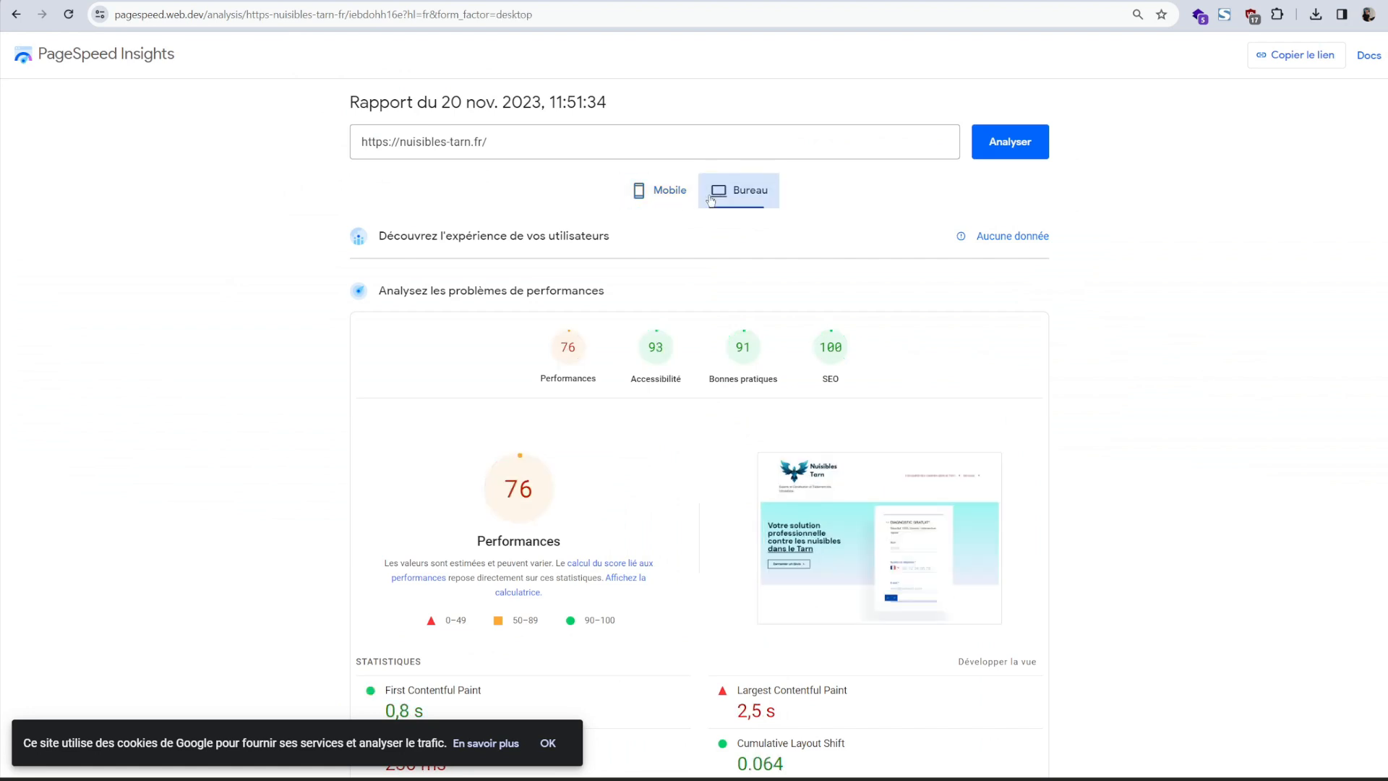
{"action": "left_click", "coordinate": [660, 203]}
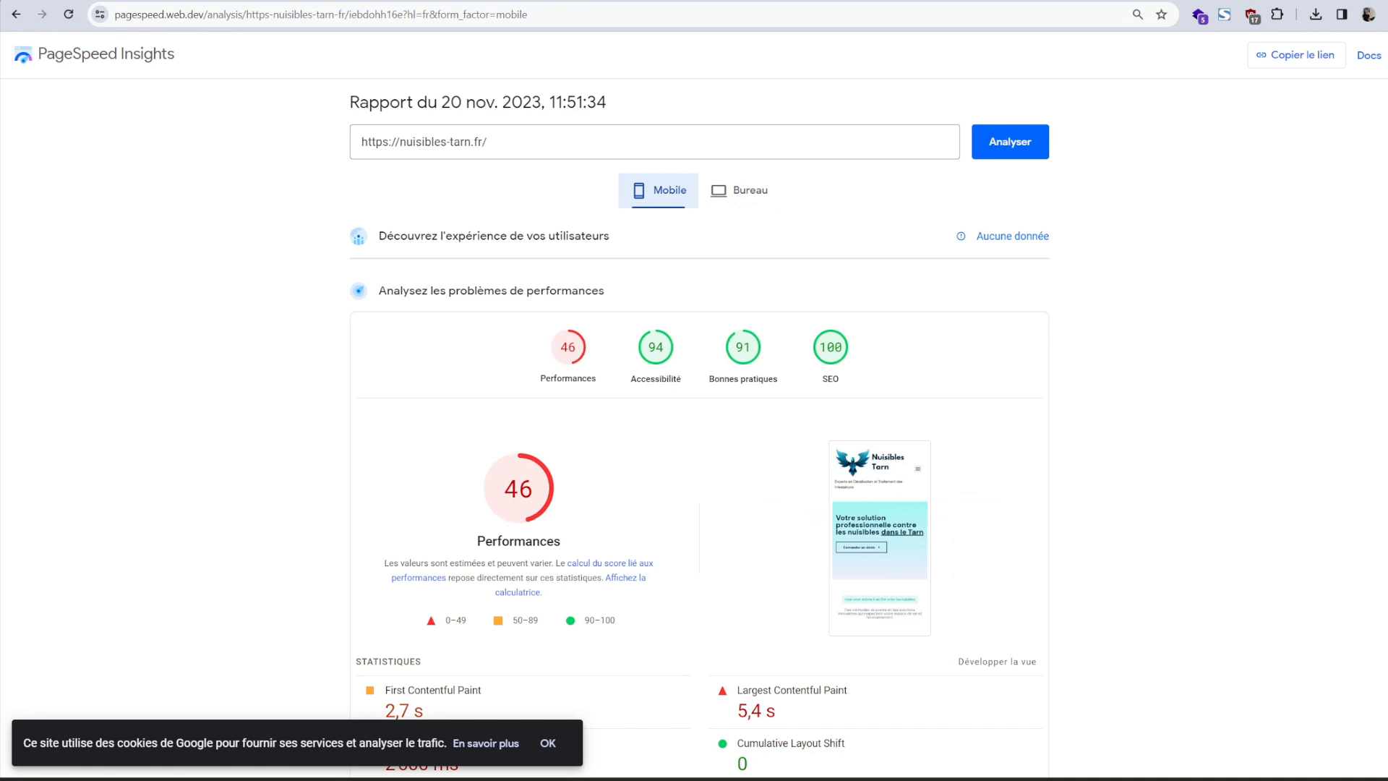
Step: Examine the nuisibles-tarn.fr home page from the hero section and service blocks down to the footer
{"action": "left_click", "coordinate": [102, 1]}
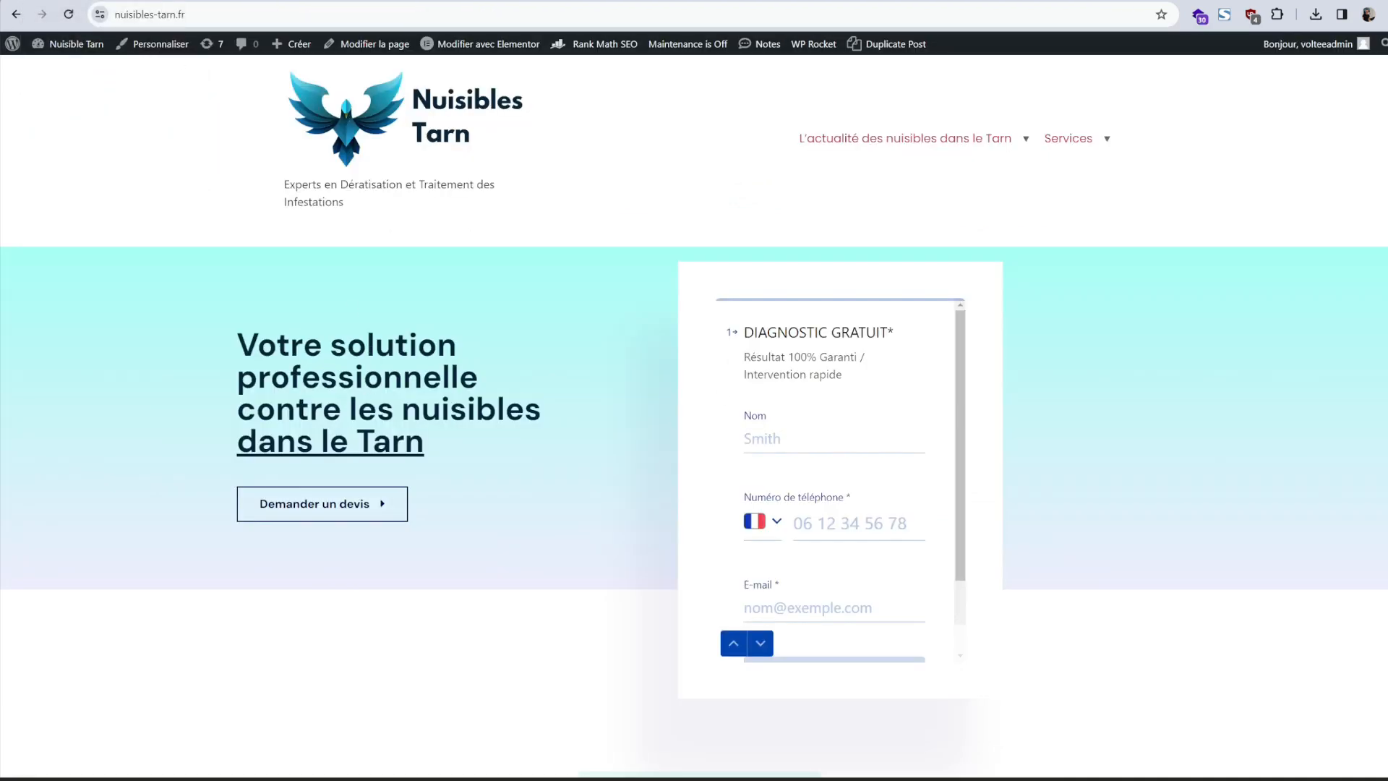
{"action": "scroll", "coordinate": [694, 417], "scroll_direction": "down", "scroll_amount": 2}
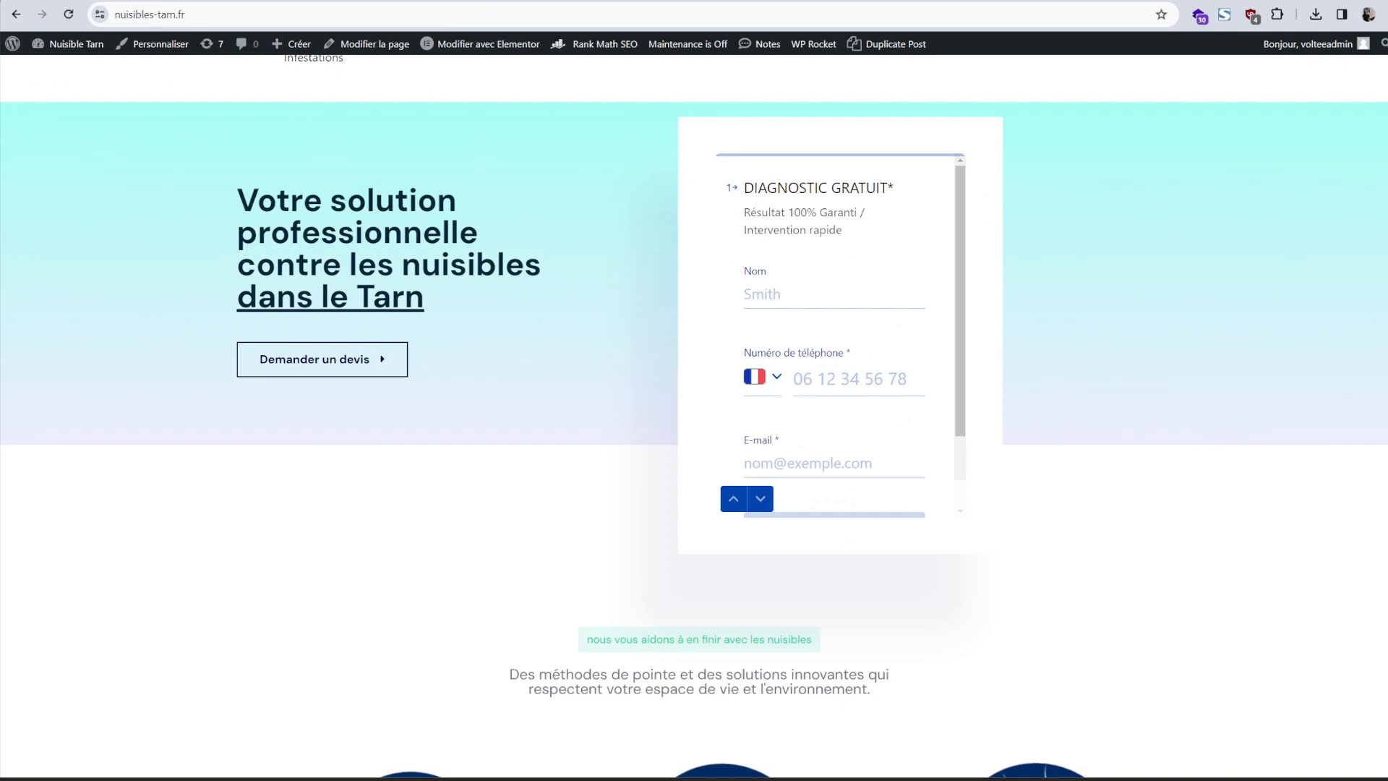
{"action": "scroll", "coordinate": [694, 416], "scroll_direction": "down", "scroll_amount": 10}
{"action": "scroll", "coordinate": [694, 417], "scroll_direction": "down", "scroll_amount": 15}
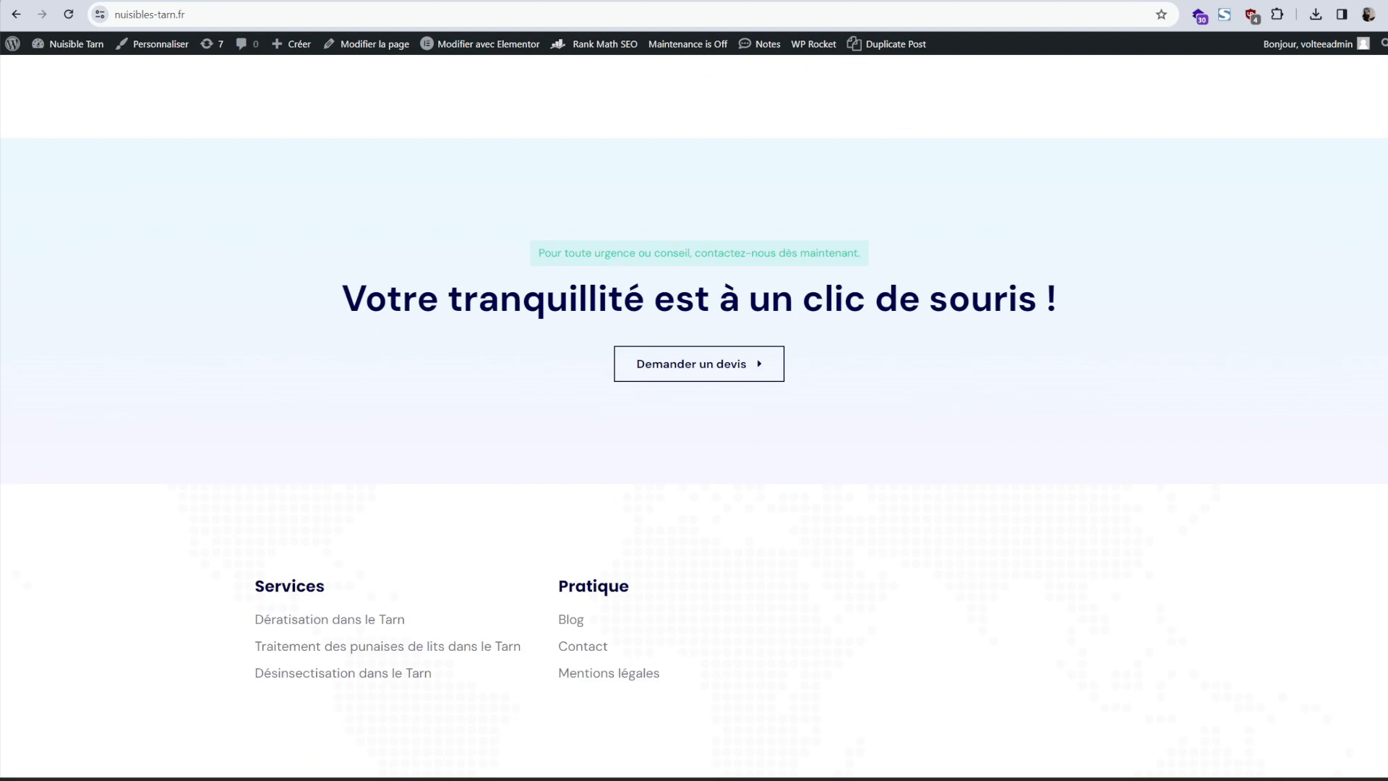
{"action": "scroll", "coordinate": [763, 193], "scroll_direction": "up", "scroll_amount": 20}
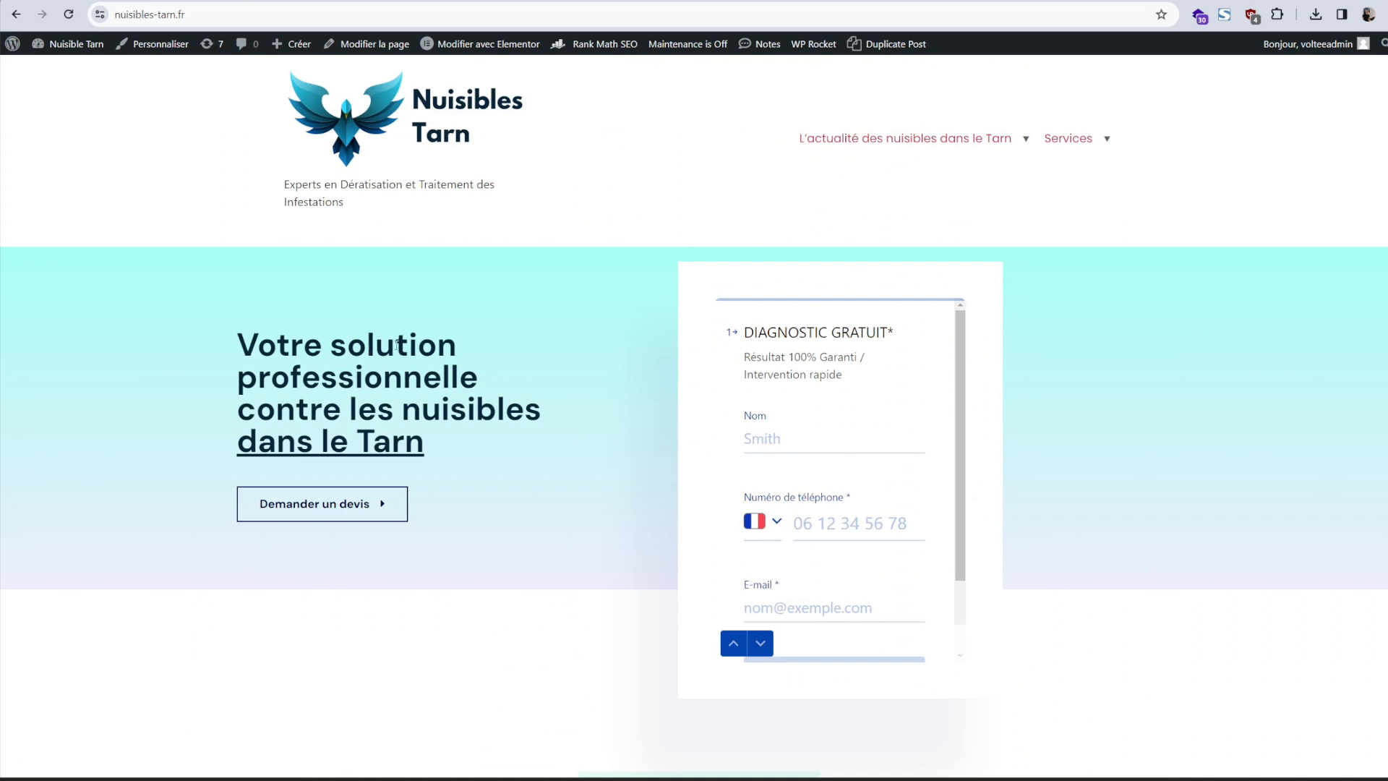
{"action": "scroll", "coordinate": [300, 449], "scroll_direction": "down", "scroll_amount": 5}
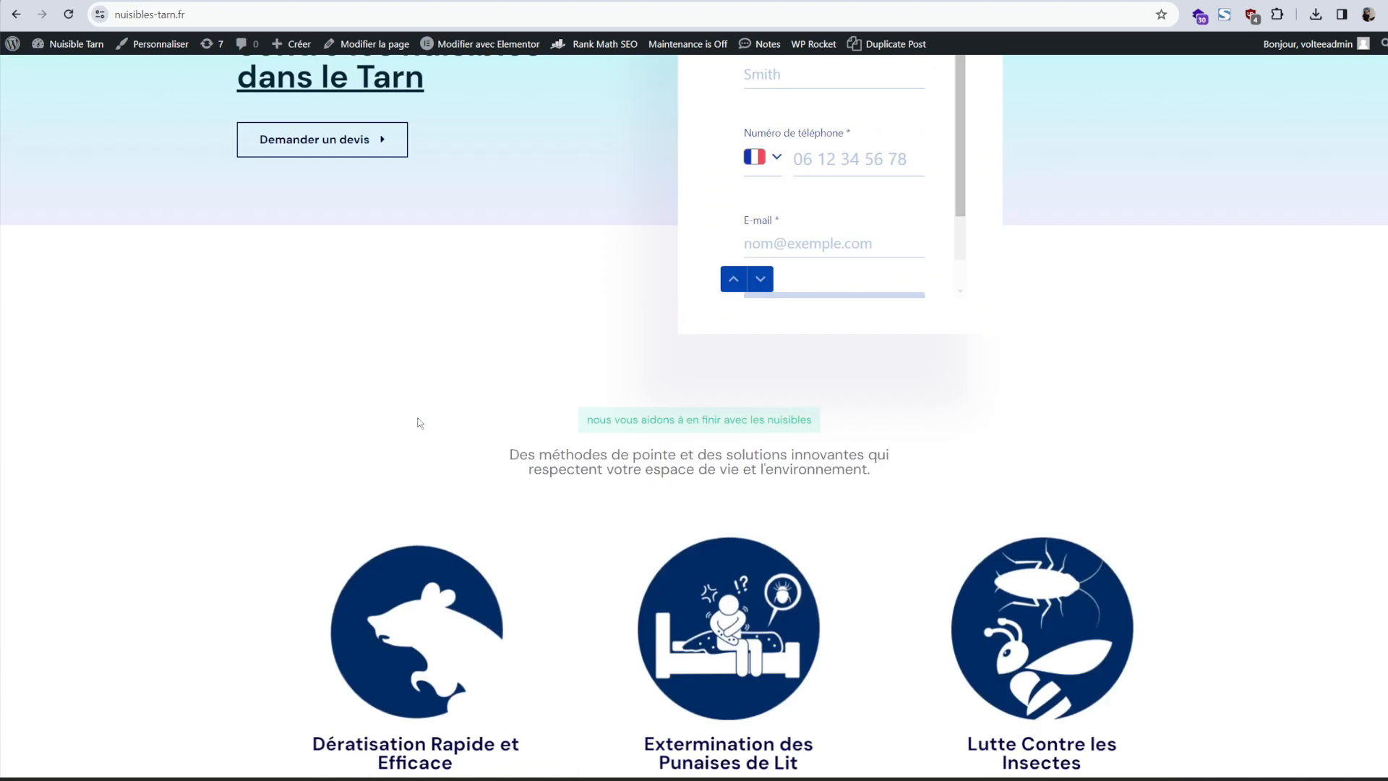
{"action": "left_click_drag", "start_coordinate": [528, 454], "coordinate": [661, 458]}
{"action": "left_click", "coordinate": [658, 455]}
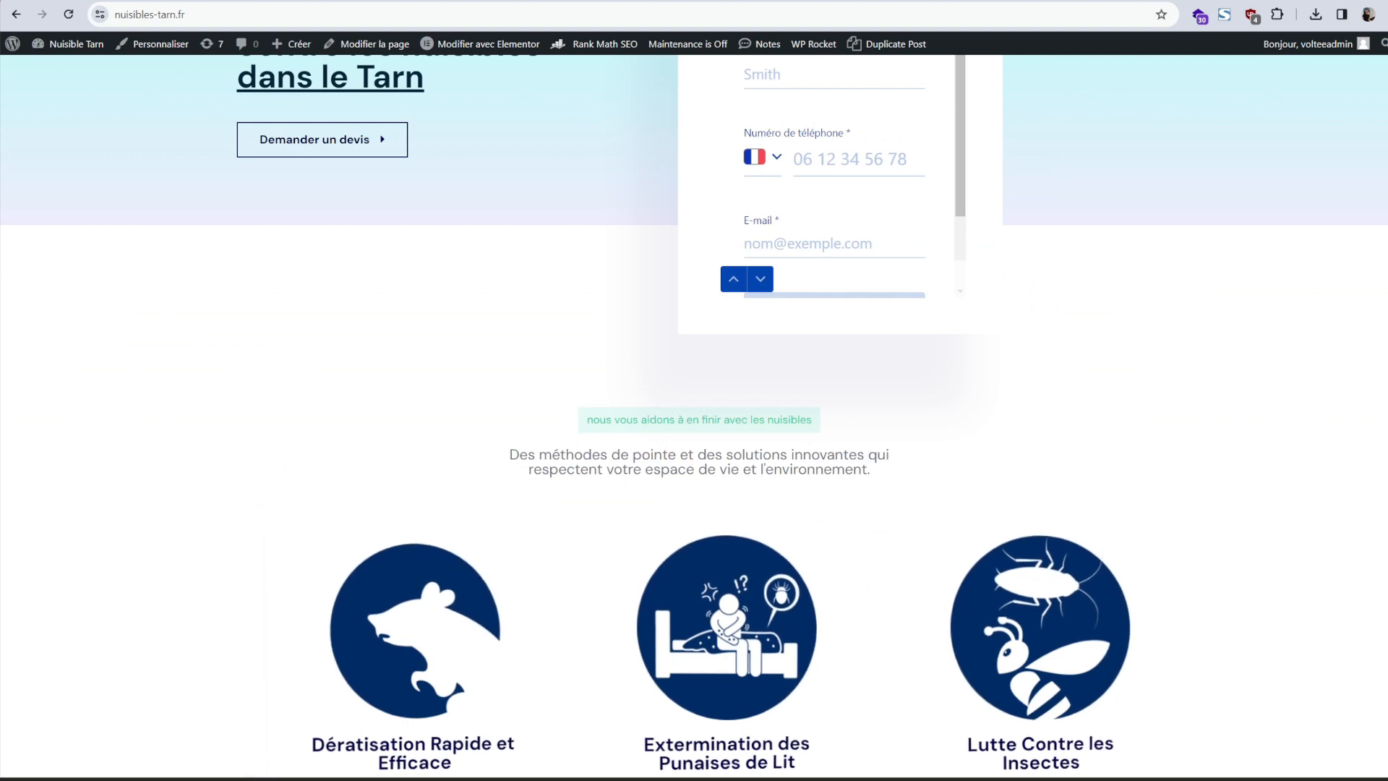
{"action": "scroll", "coordinate": [683, 228], "scroll_direction": "up", "scroll_amount": 5}
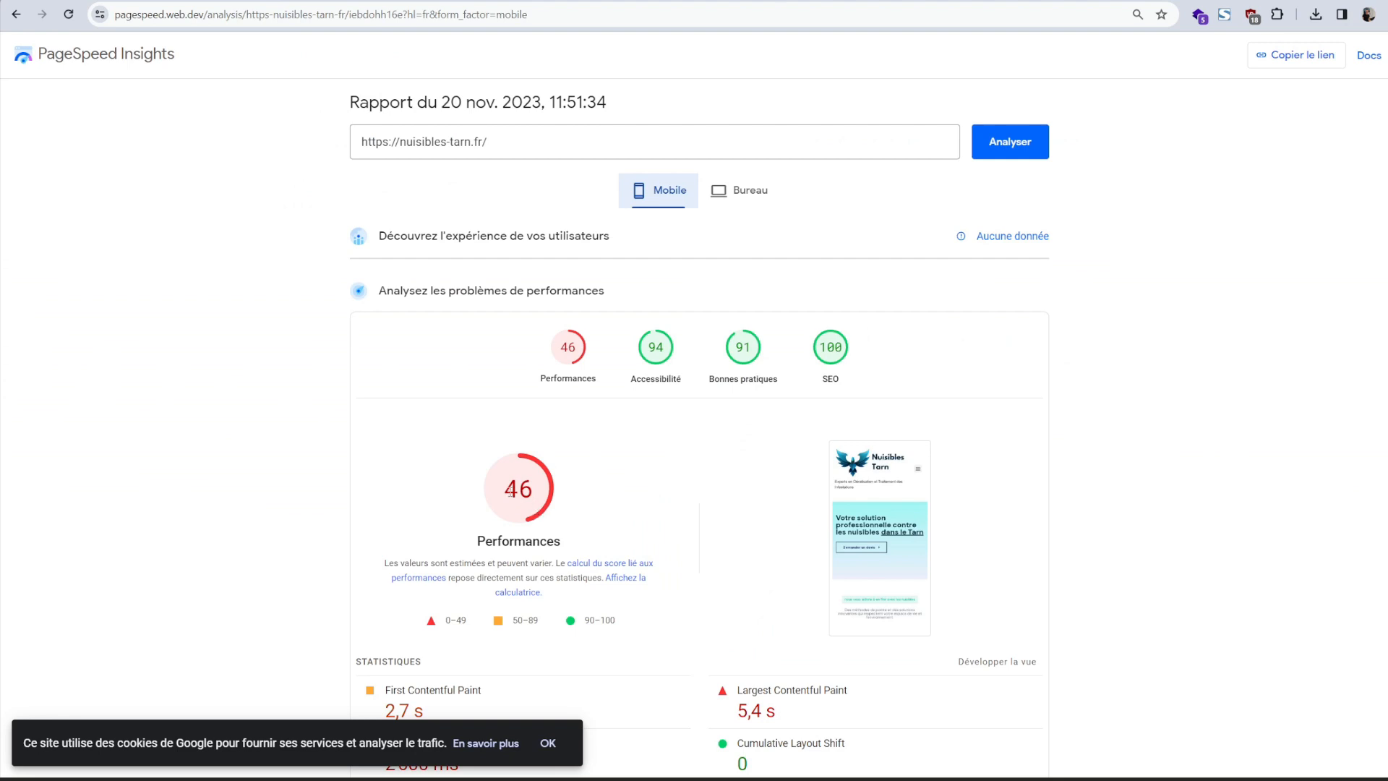
Step: Examine the mobile and desktop performance scores in the PageSpeed Insights report, with the page enlarged
{"action": "left_click_drag", "start_coordinate": [505, 491], "coordinate": [534, 498]}
{"action": "left_click", "coordinate": [534, 499]}
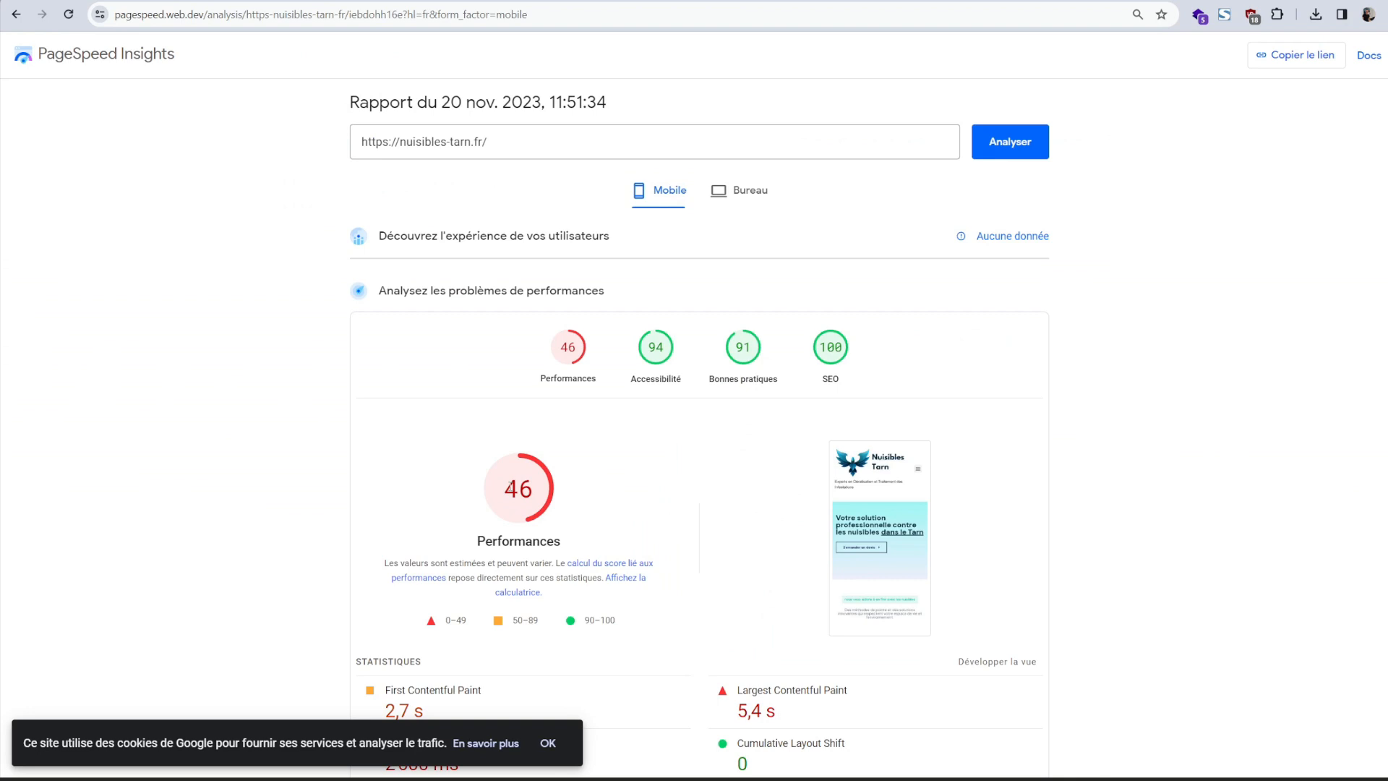
{"action": "double_click", "coordinate": [518, 486]}
{"action": "left_click", "coordinate": [517, 486]}
{"action": "left_click", "coordinate": [726, 206]}
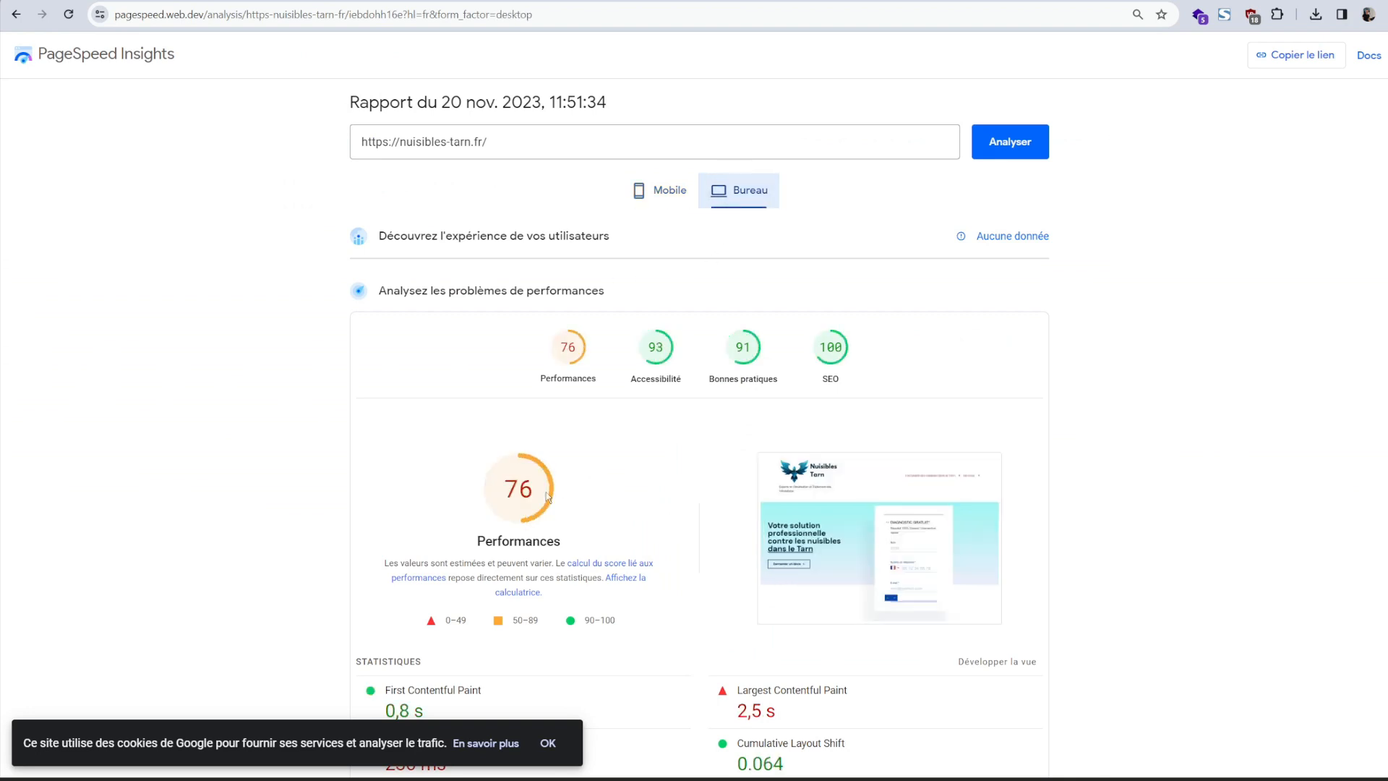
{"action": "left_click_drag", "start_coordinate": [810, 201], "coordinate": [686, 204]}
{"action": "double_click", "coordinate": [777, 518]}
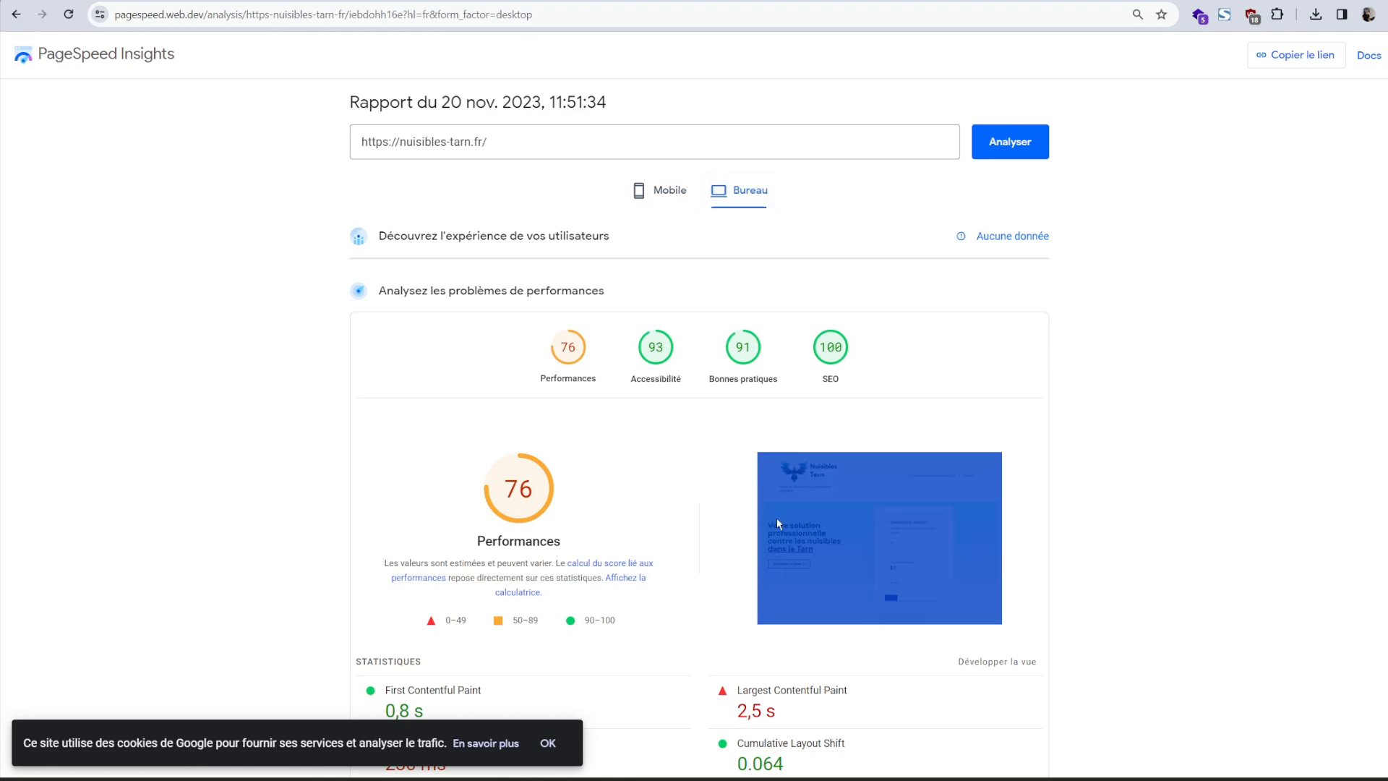
{"action": "left_click", "coordinate": [665, 522]}
{"action": "key", "text": "ctrl+plus"}
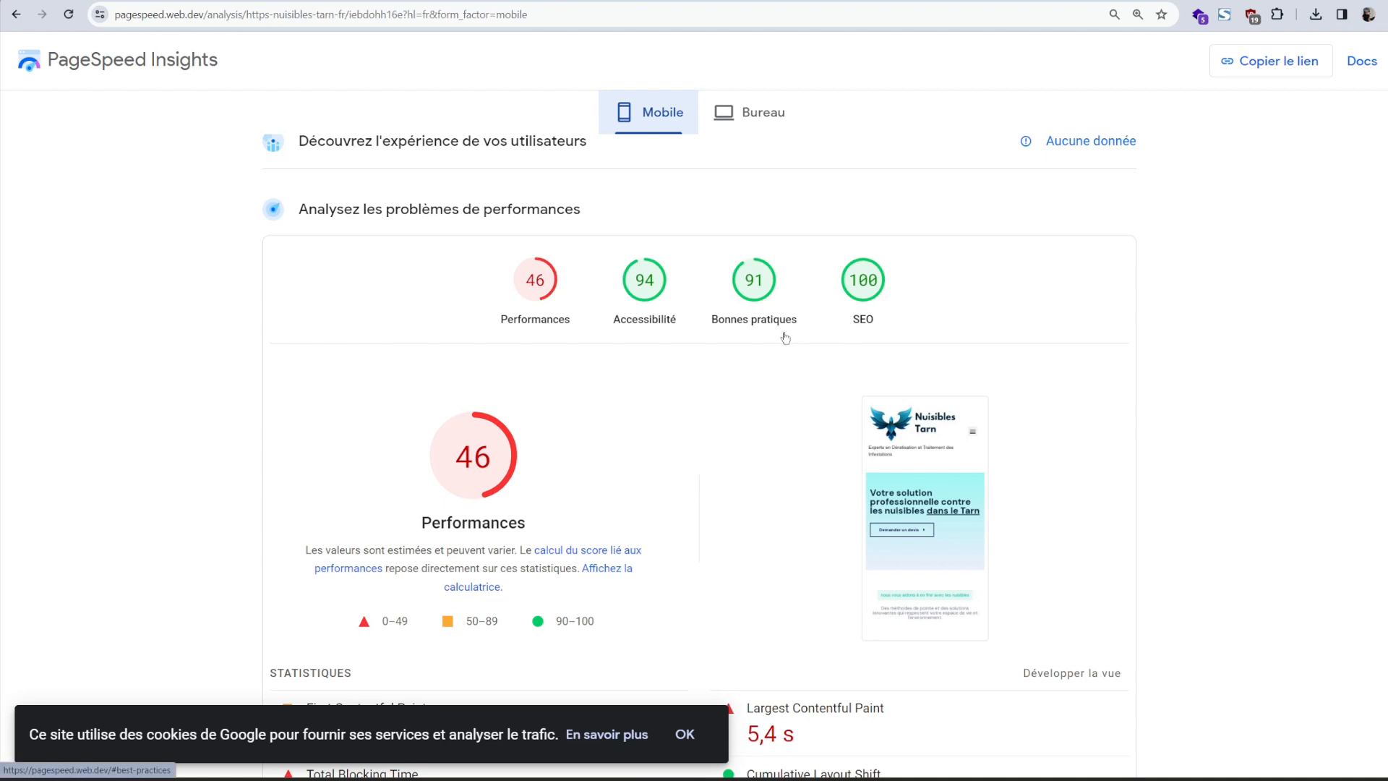
{"action": "scroll", "coordinate": [426, 159], "scroll_direction": "up", "scroll_amount": 2}
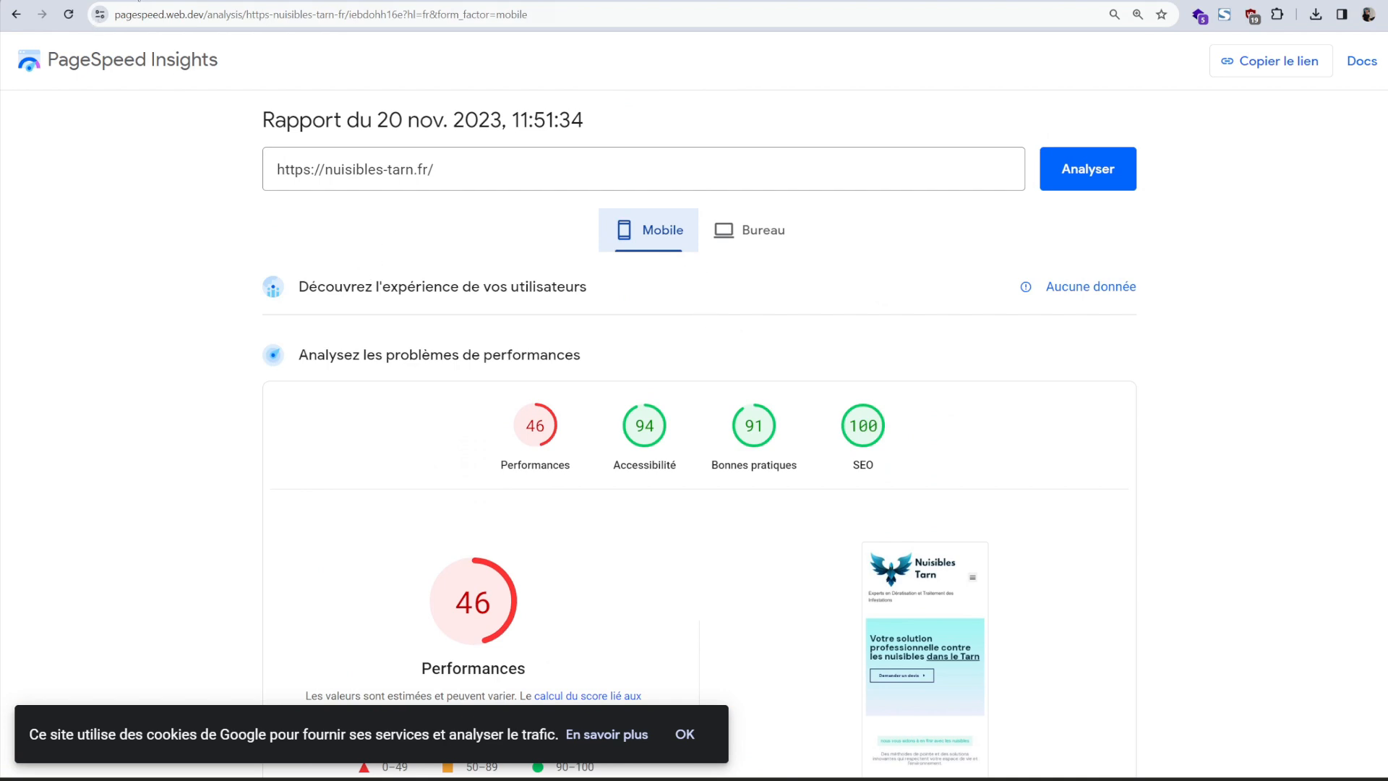
Step: Open the WP Rocket settings of the nuisibles-tarn.fr WordPress site
{"action": "left_click", "coordinate": [246, 1]}
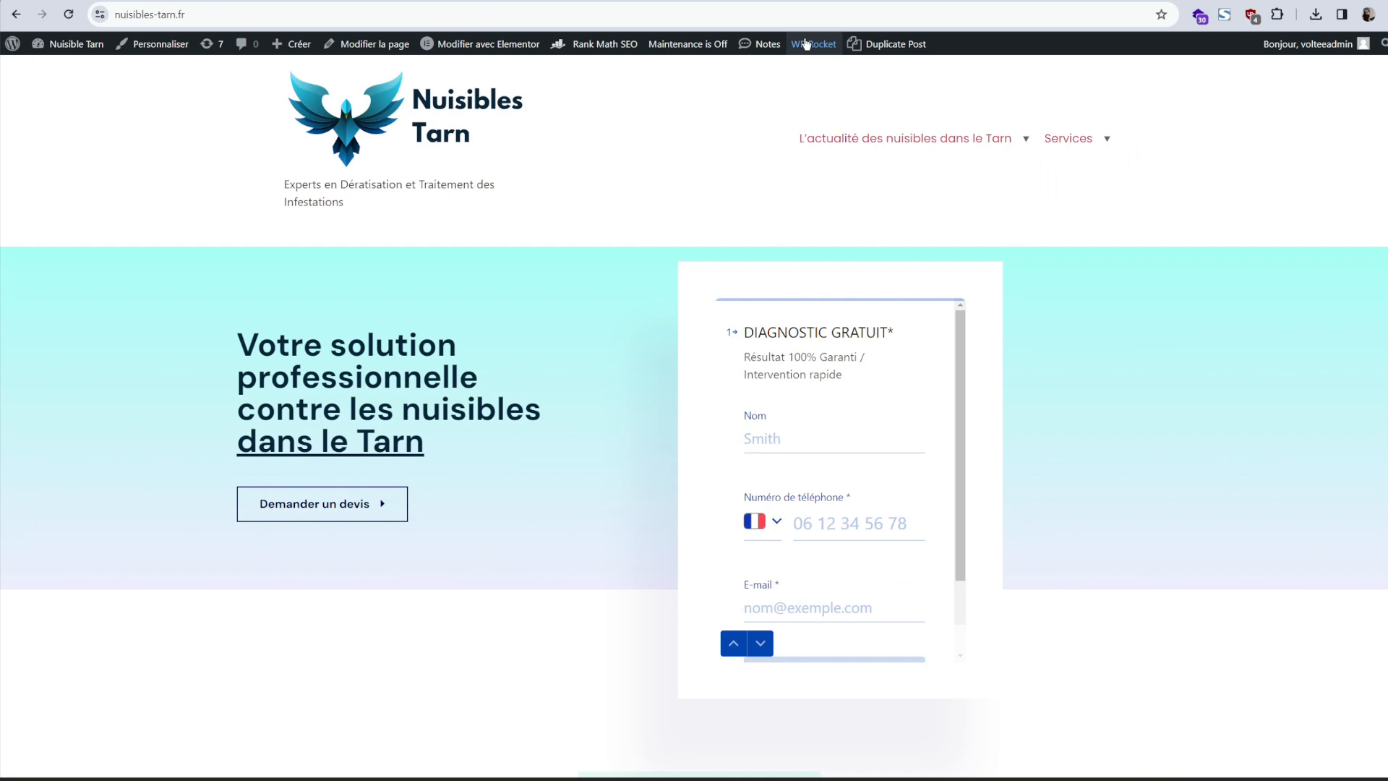
{"action": "mouse_move", "coordinate": [806, 44]}
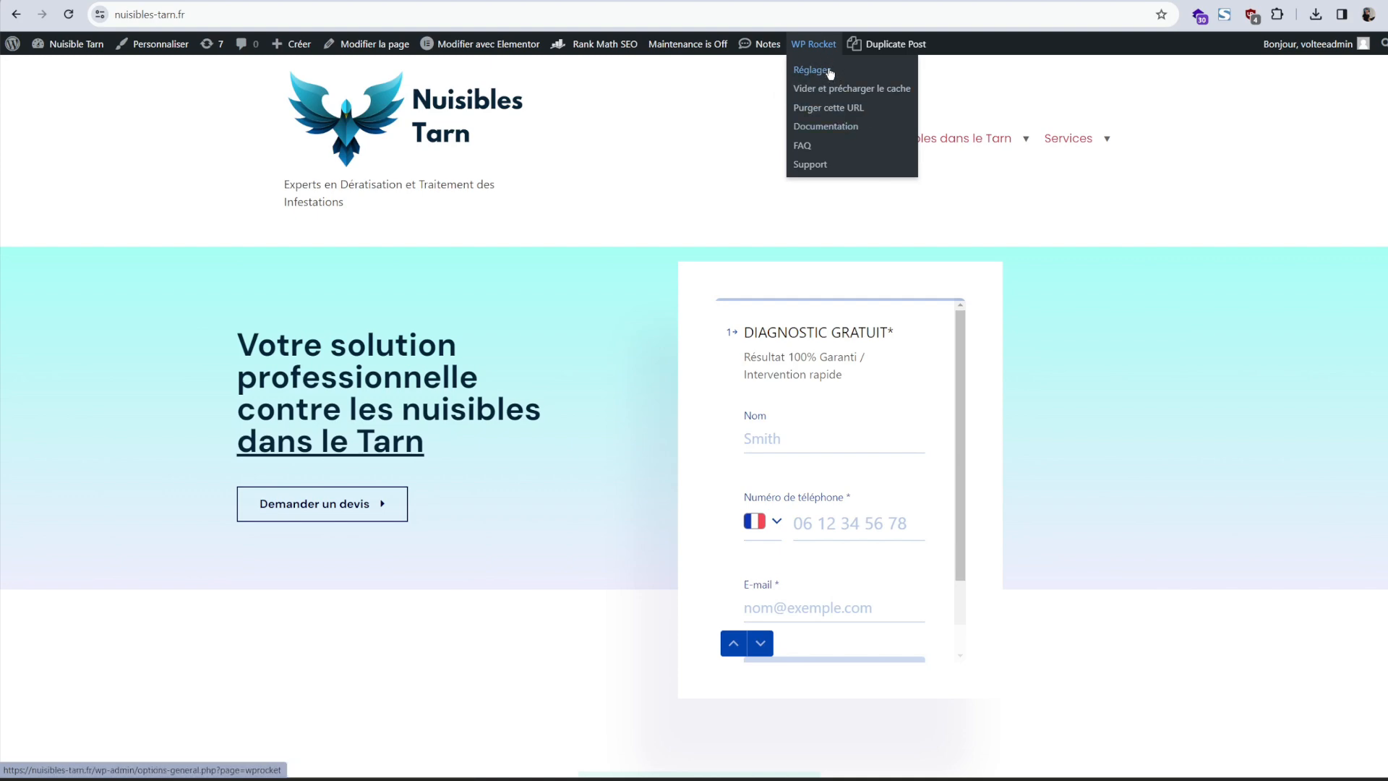
{"action": "left_click", "coordinate": [829, 73]}
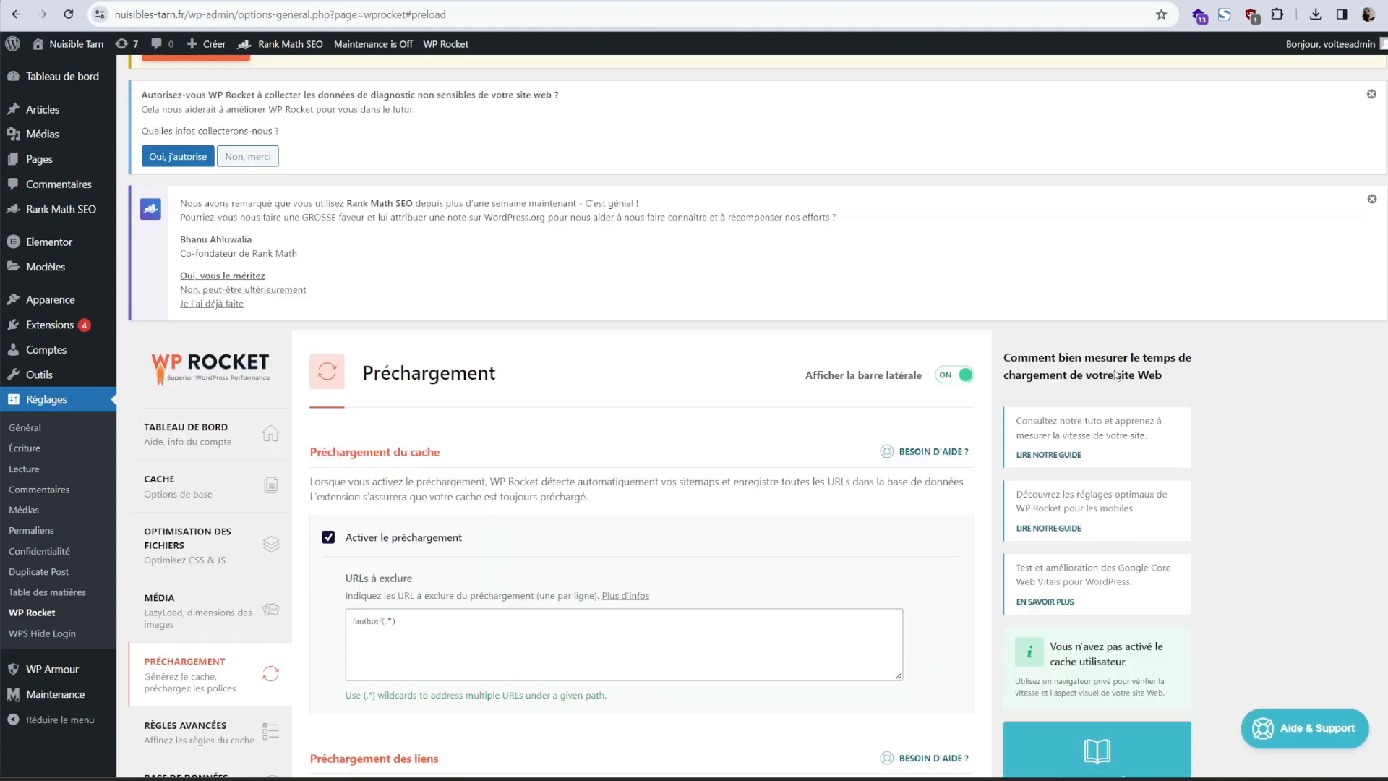
Step: Dismiss the Rank Math, diagnostic data and RocketCDN notices and show the WP Rocket dashboard
{"action": "left_click", "coordinate": [1372, 294]}
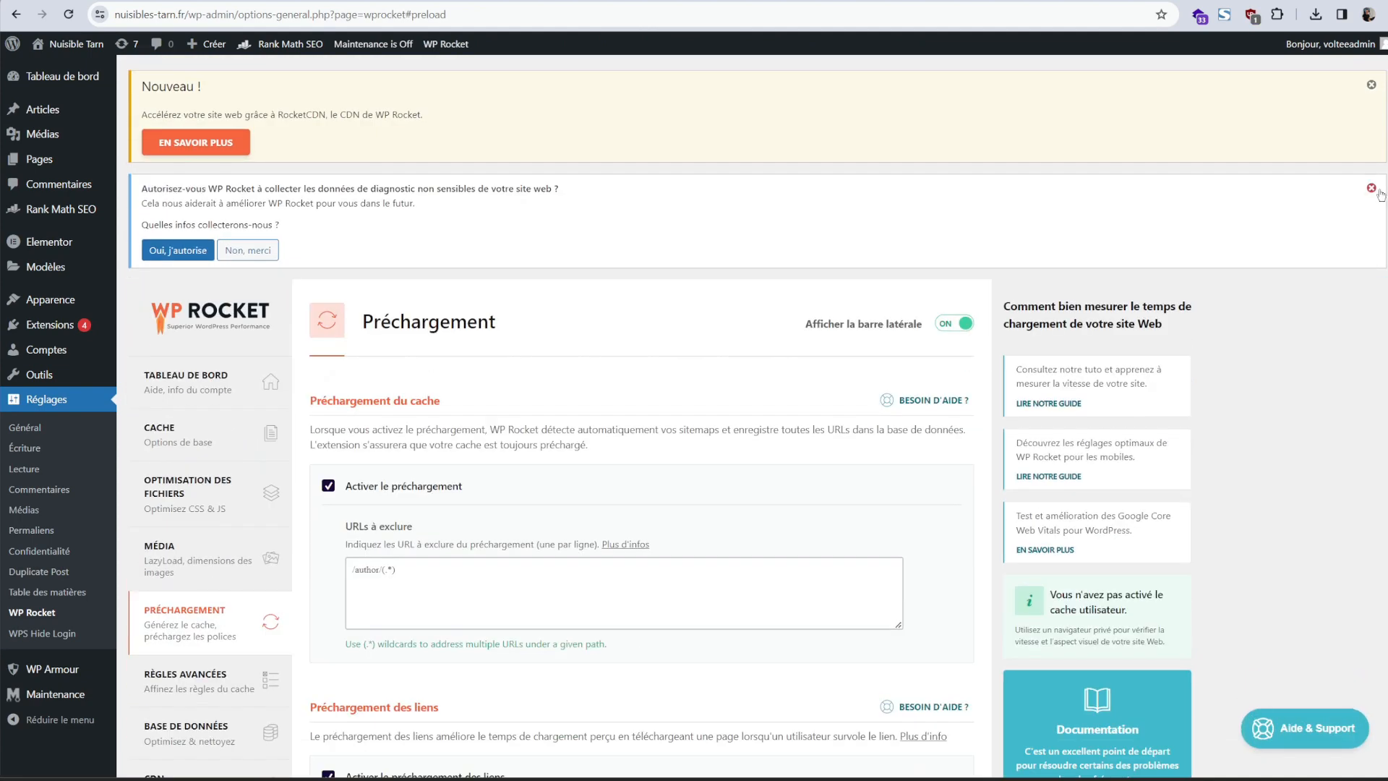
{"action": "left_click", "coordinate": [1371, 188]}
{"action": "left_click", "coordinate": [1372, 84]}
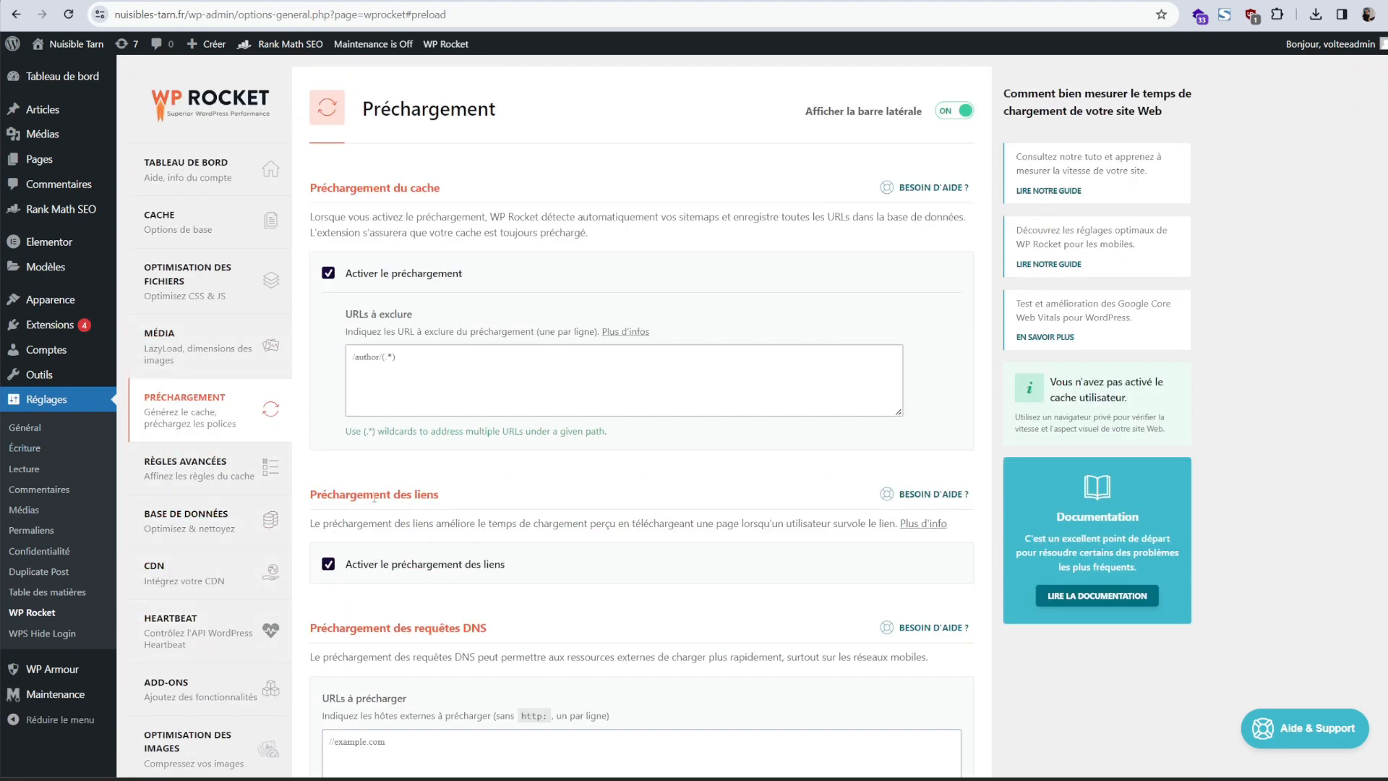
{"action": "left_click", "coordinate": [188, 170]}
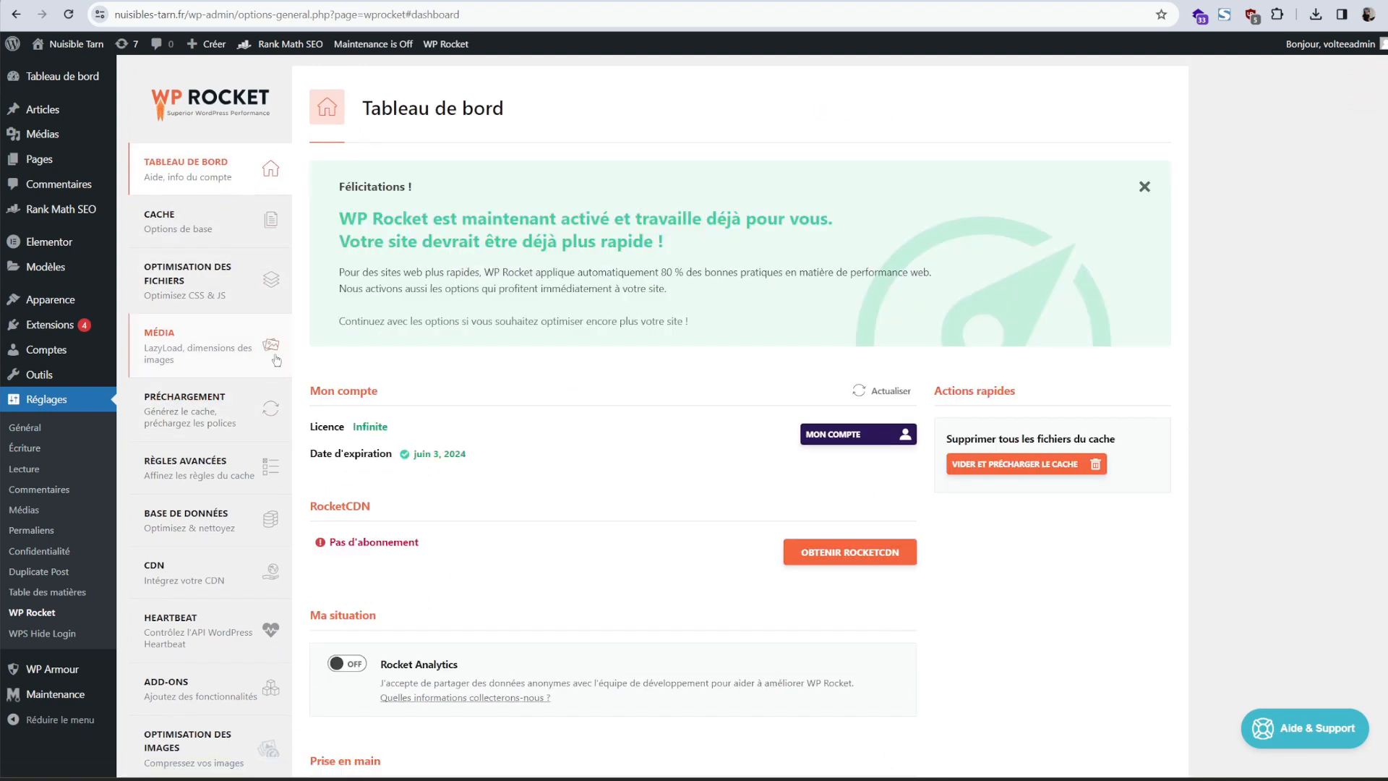
Step: Deactivate the WP Rocket plugin among the site's installed plugins
{"action": "mouse_move", "coordinate": [50, 241]}
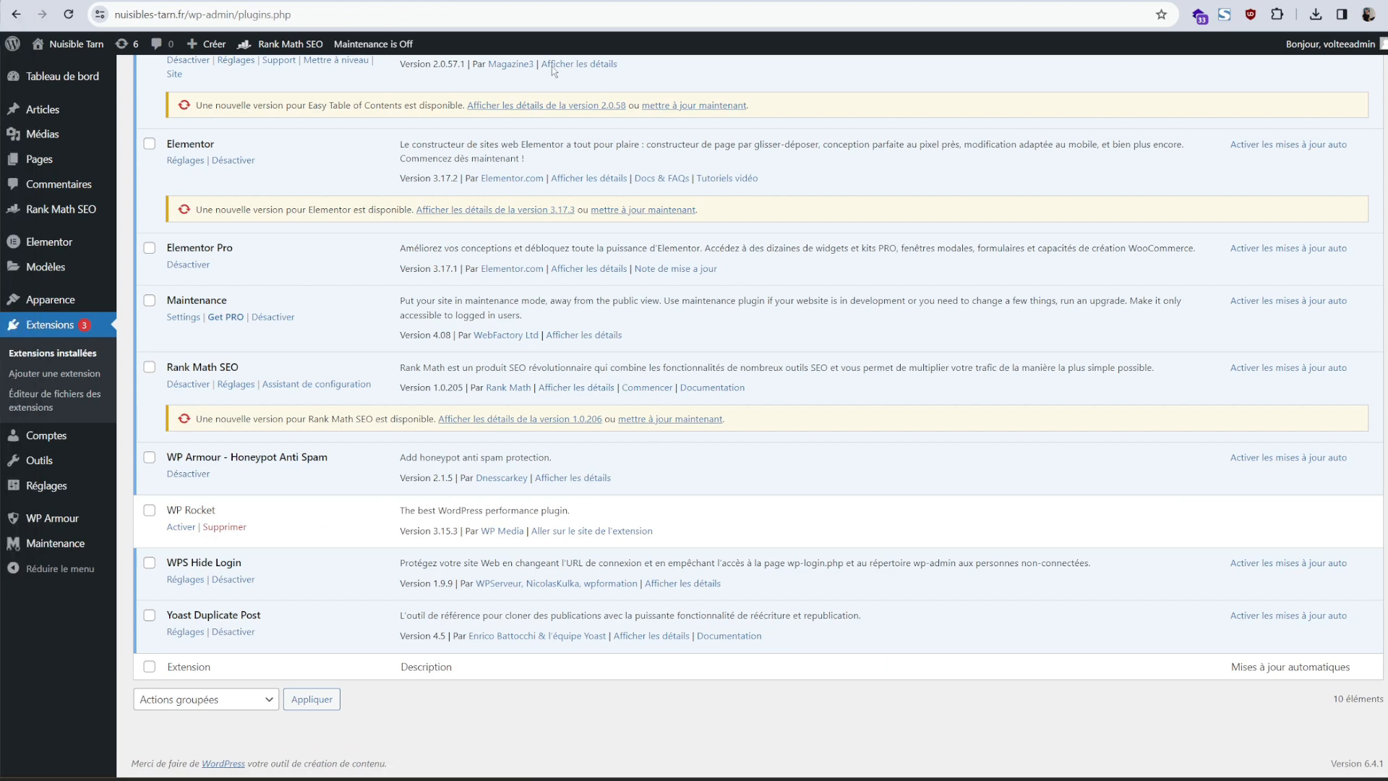
{"action": "left_click_drag", "start_coordinate": [219, 510], "coordinate": [166, 510]}
{"action": "scroll", "coordinate": [322, 521], "scroll_direction": "up", "scroll_amount": 2}
{"action": "scroll", "coordinate": [321, 520], "scroll_direction": "up", "scroll_amount": 2}
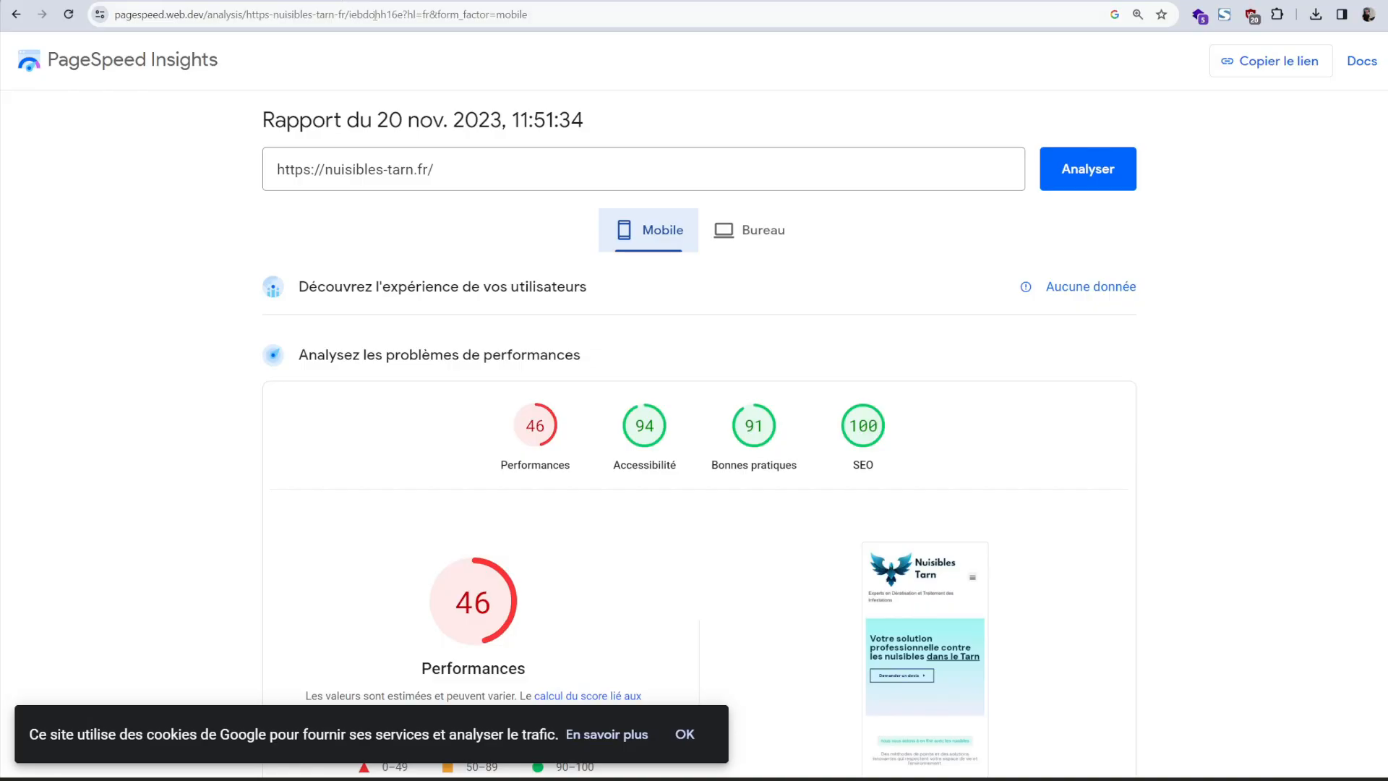
{"action": "left_click", "coordinate": [615, 158]}
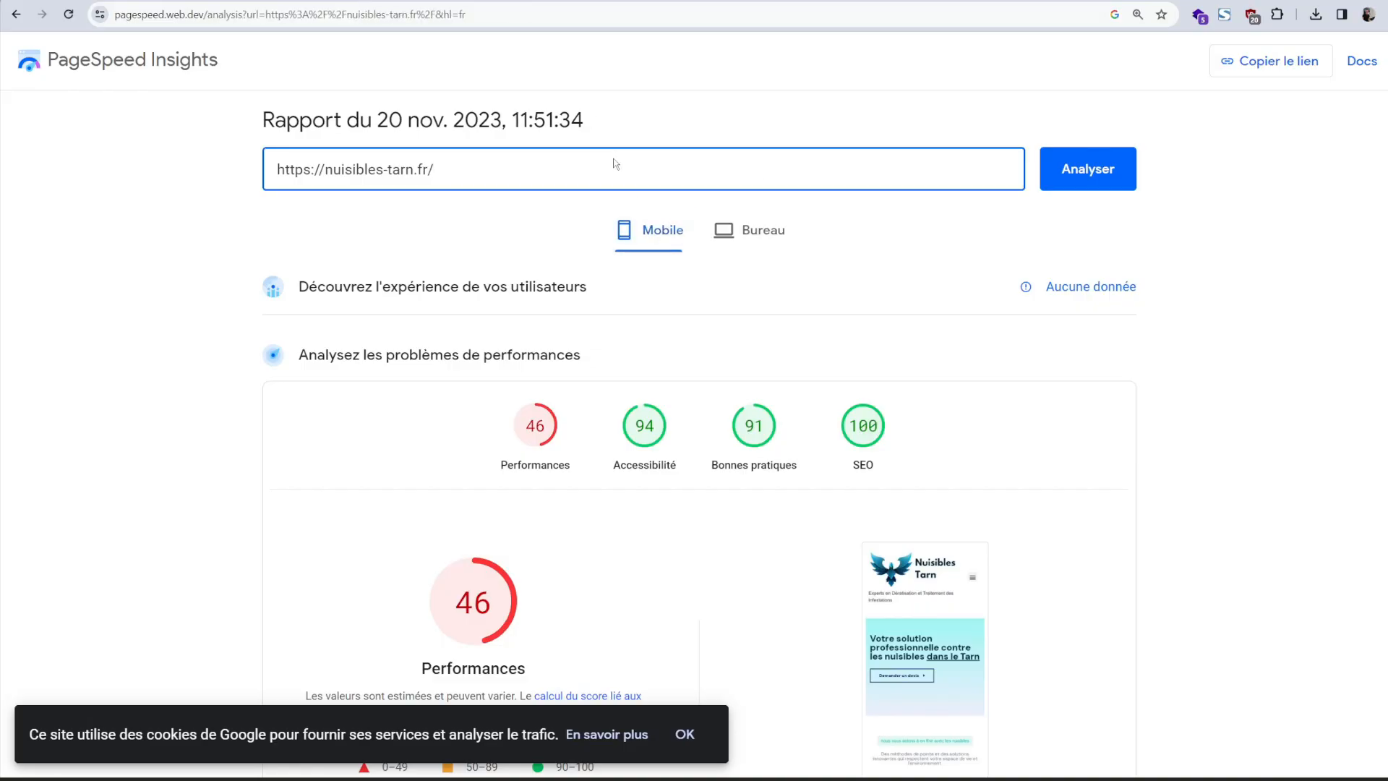
{"action": "key", "text": "Return"}
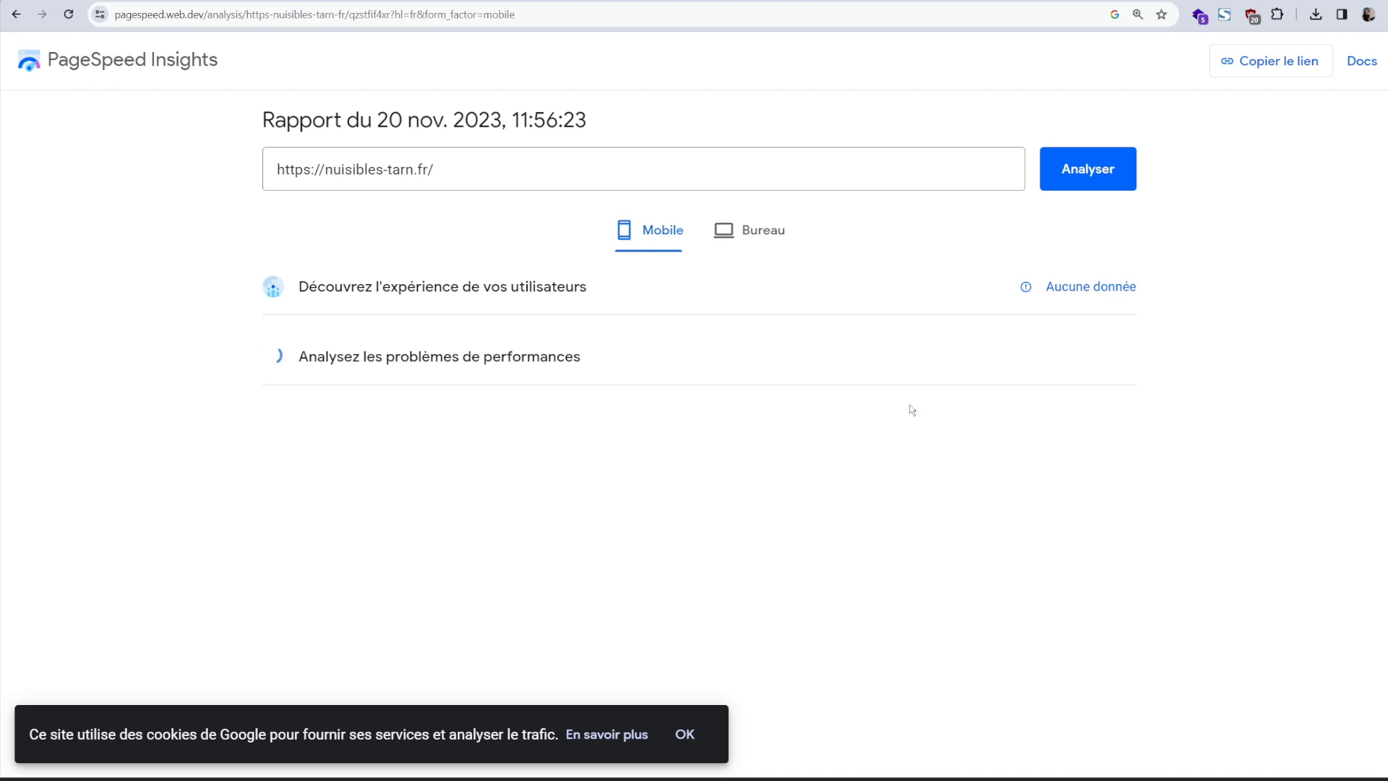
{"action": "left_click", "coordinate": [683, 733]}
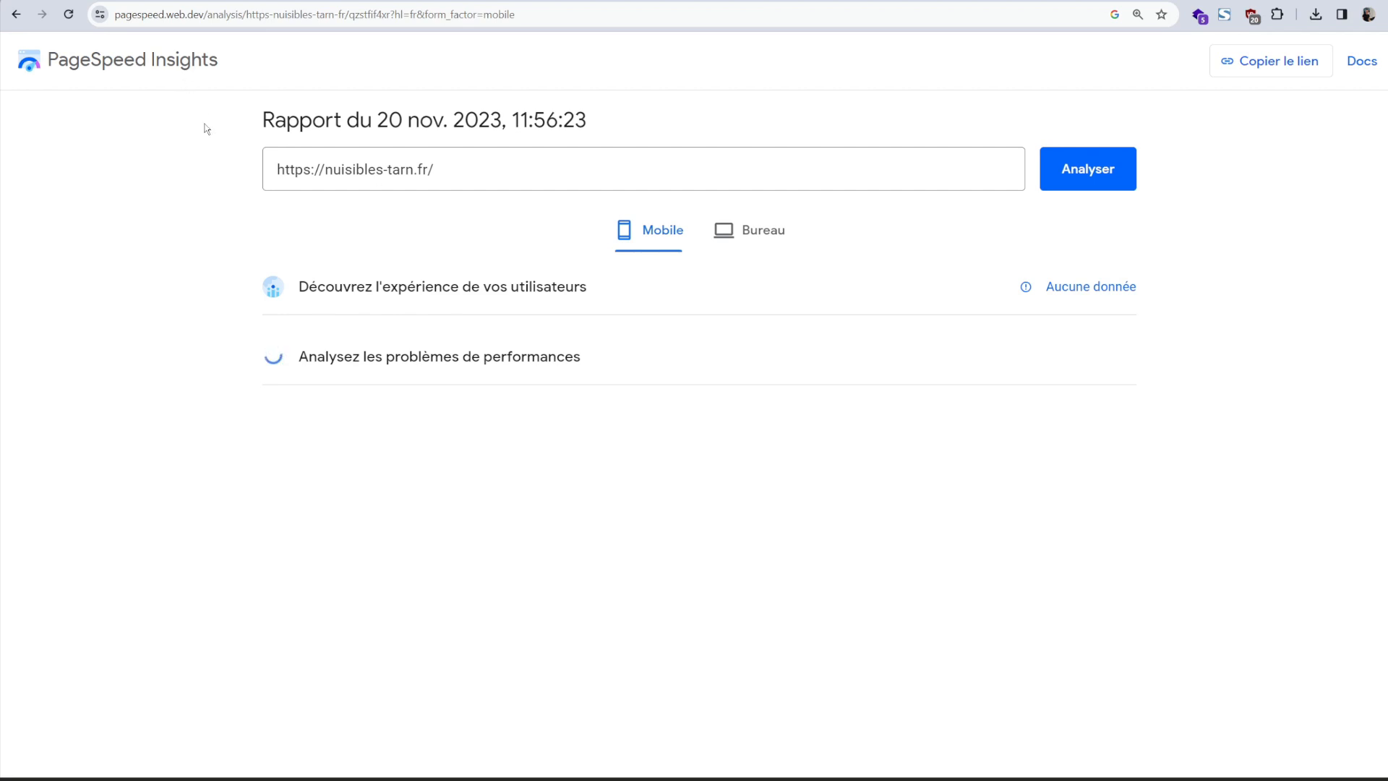
Step: Review the new report's mobile and desktop performance scores and the desktop loading statistics
{"action": "scroll", "coordinate": [214, 201], "scroll_direction": "down", "scroll_amount": 1}
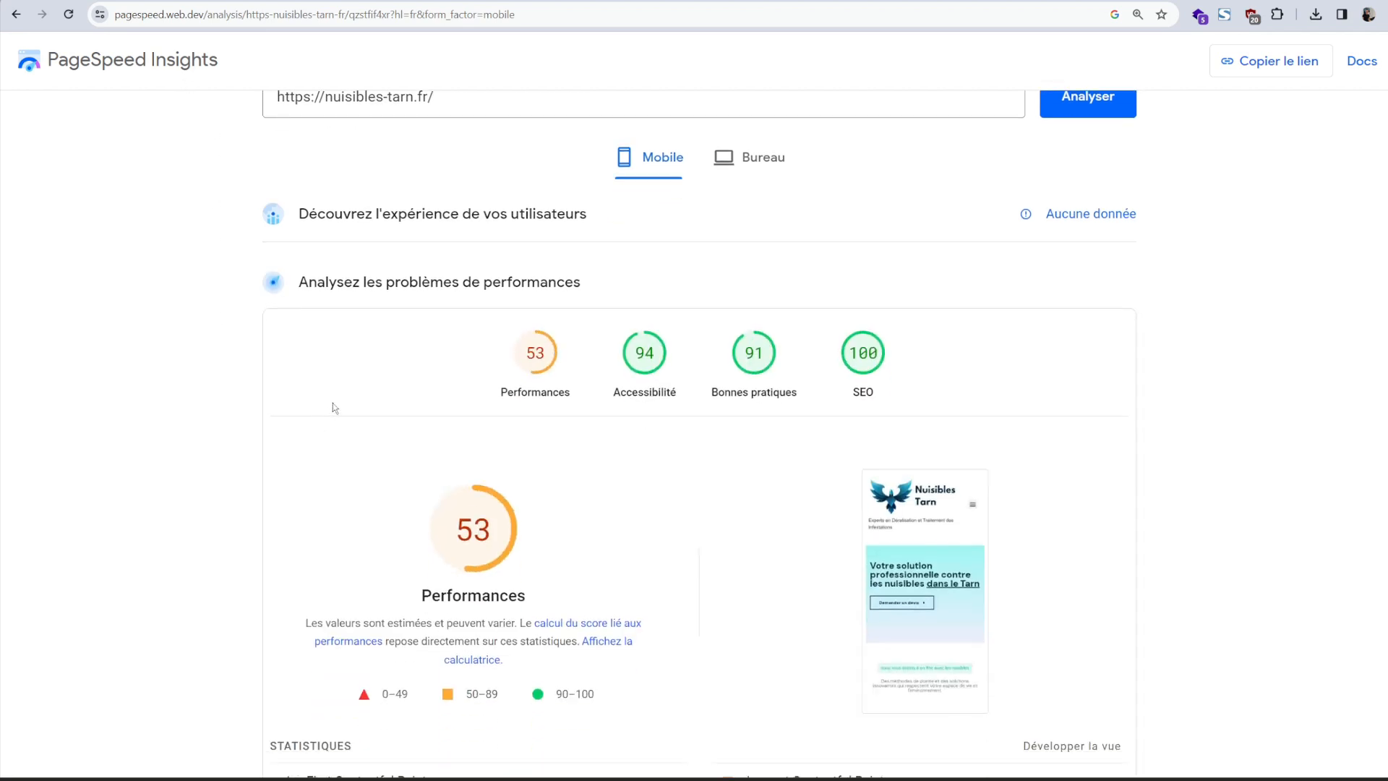
{"action": "left_click", "coordinate": [749, 157]}
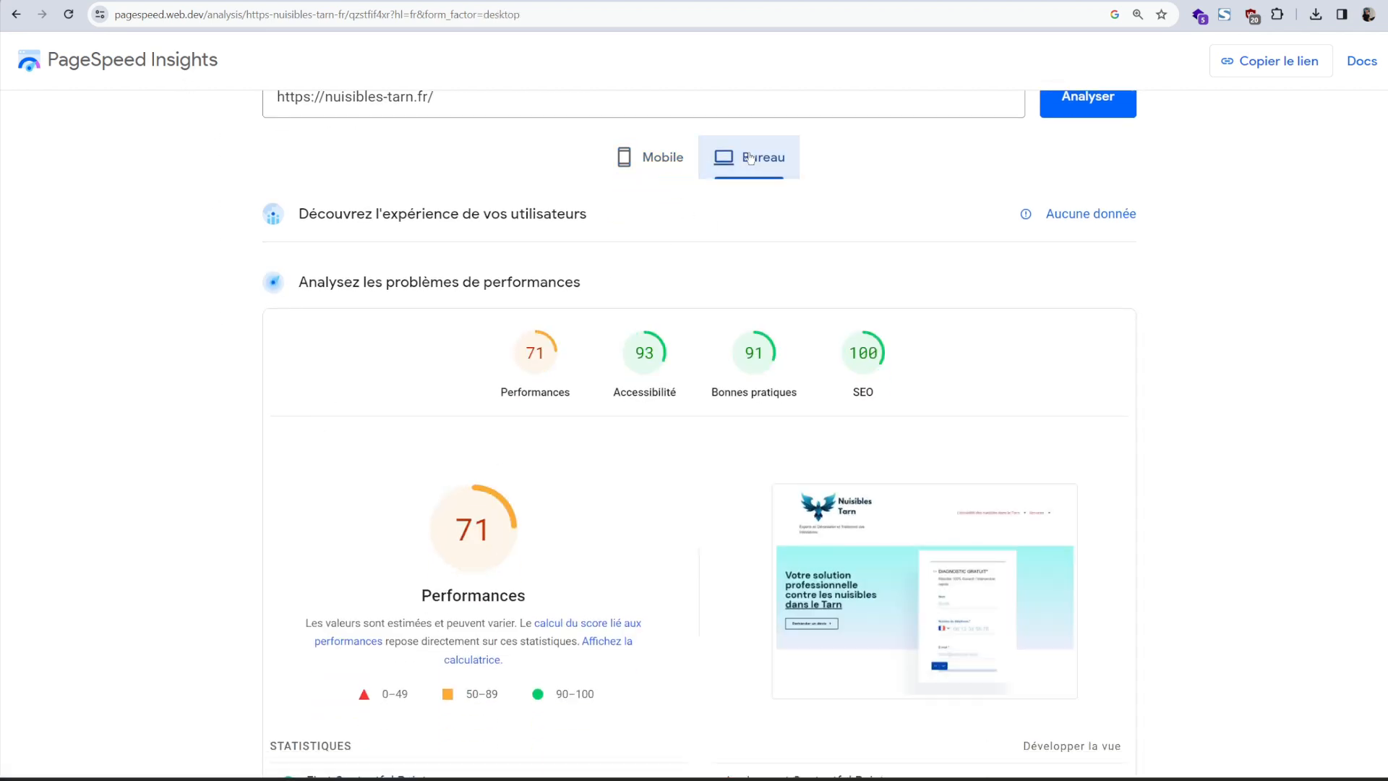
{"action": "scroll", "coordinate": [449, 561], "scroll_direction": "down", "scroll_amount": 4}
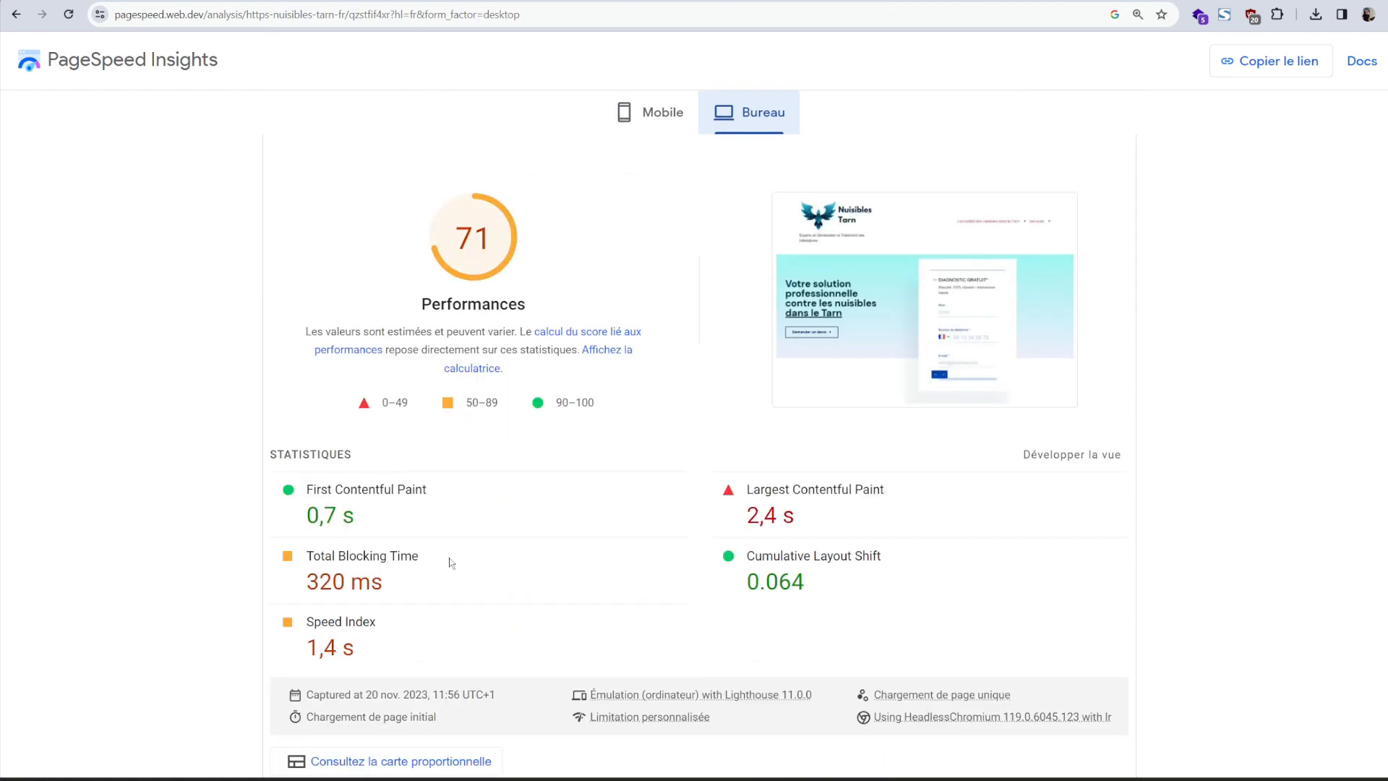
{"action": "scroll", "coordinate": [449, 561], "scroll_direction": "up", "scroll_amount": 5}
Step: Run the PageSpeed Insights analysis of the site once more and check its desktop and mobile results
{"action": "left_click", "coordinate": [1109, 178]}
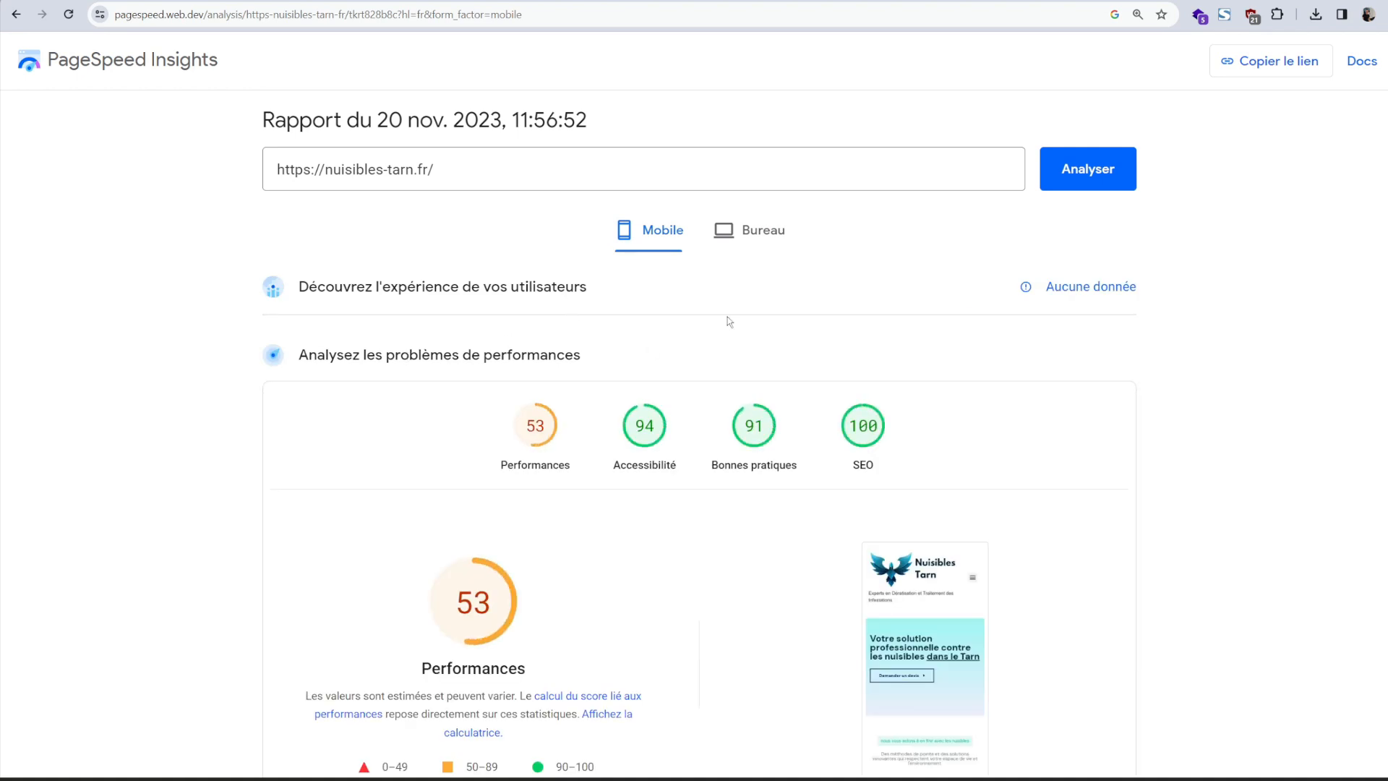
{"action": "left_click", "coordinate": [749, 230]}
{"action": "left_click", "coordinate": [649, 230]}
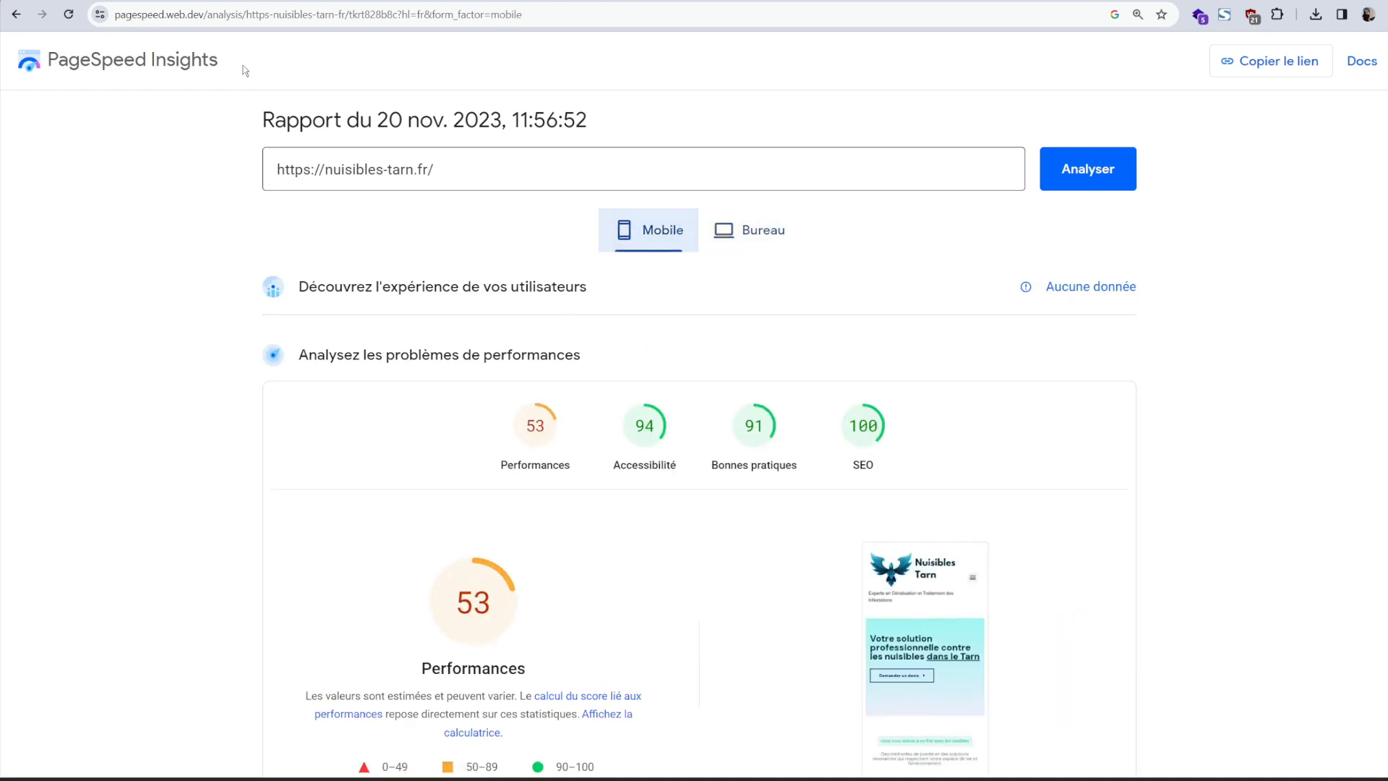
Step: Activate the WP Rocket plugin in the site's list of installed plugins
{"action": "left_click", "coordinate": [91, 1]}
{"action": "scroll", "coordinate": [208, 579], "scroll_direction": "down", "scroll_amount": 3}
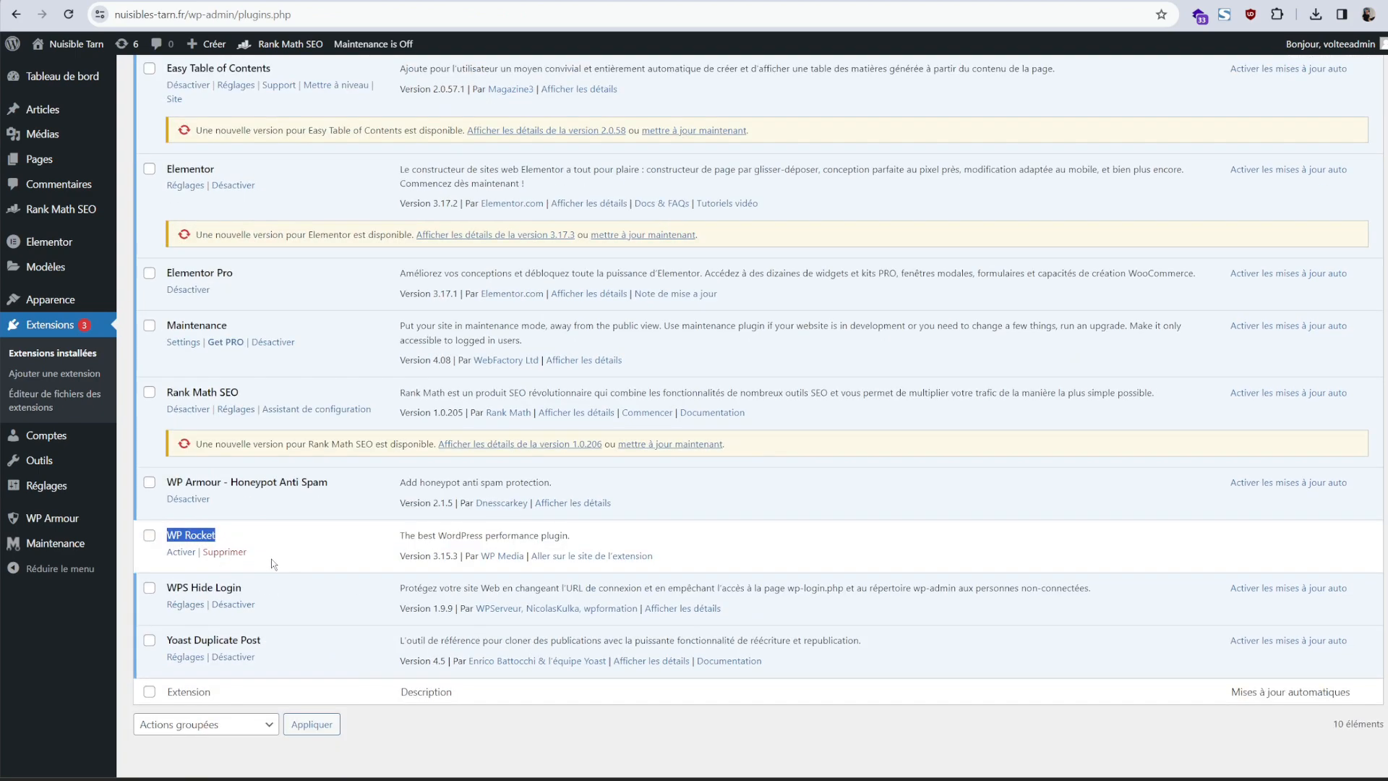
{"action": "left_click", "coordinate": [180, 554]}
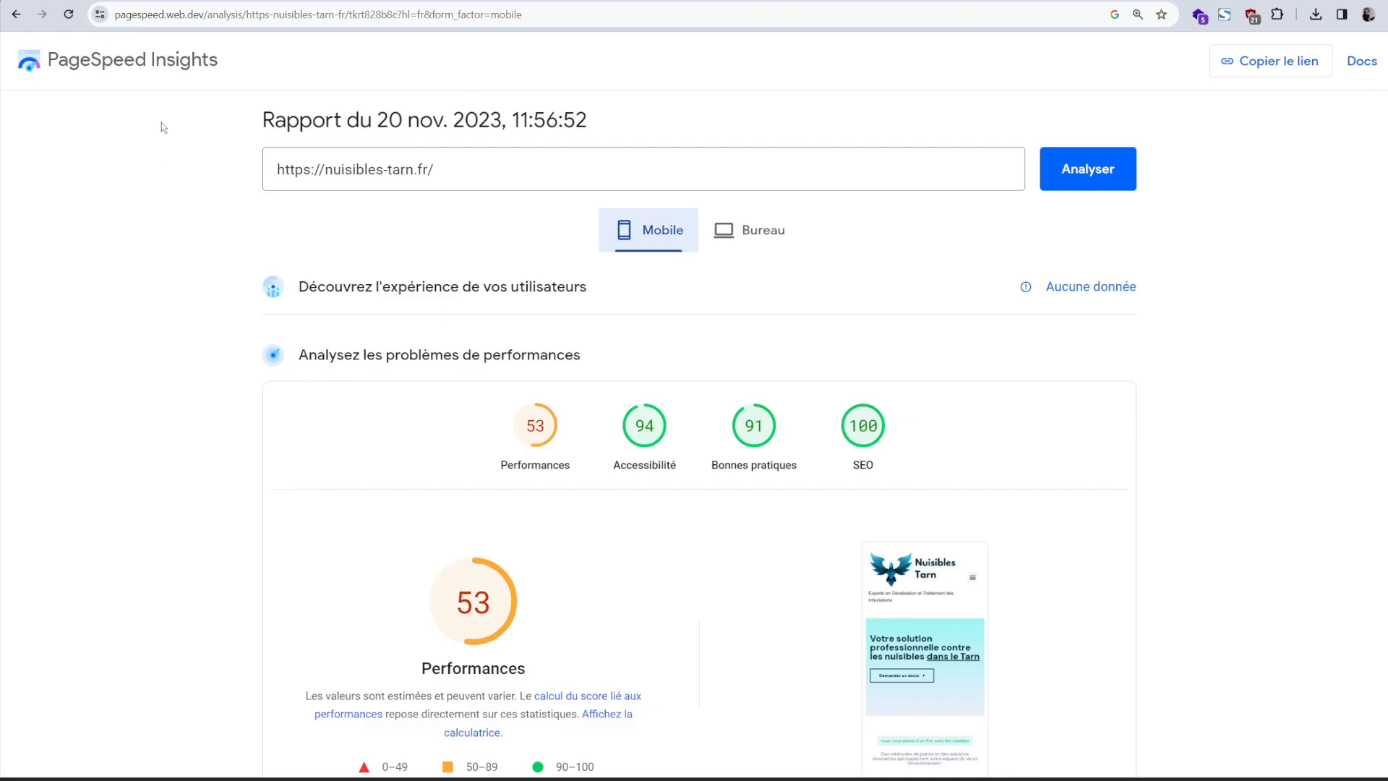
{"action": "key", "text": "F5"}
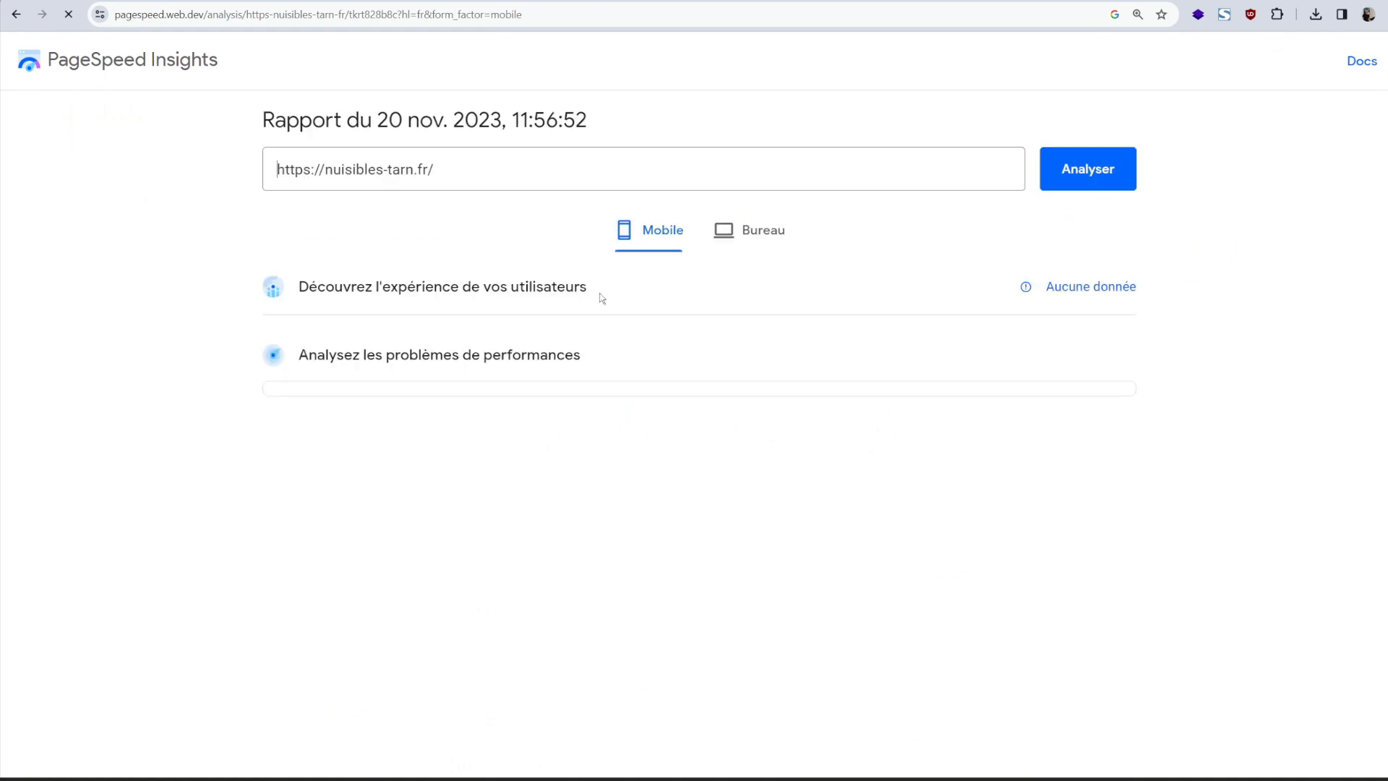
{"action": "left_click", "coordinate": [1082, 168]}
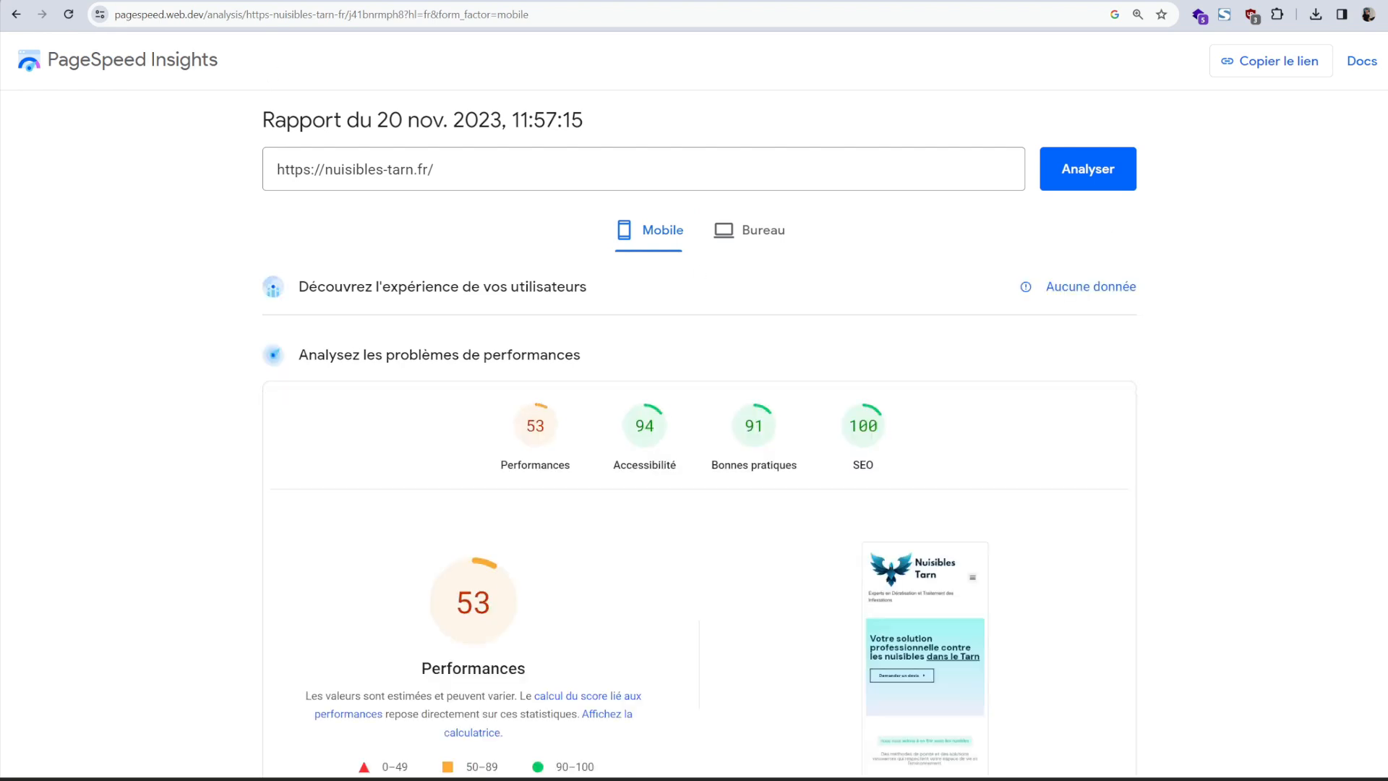
{"action": "left_click", "coordinate": [755, 235]}
{"action": "left_click", "coordinate": [677, 243]}
{"action": "left_click", "coordinate": [1088, 168]}
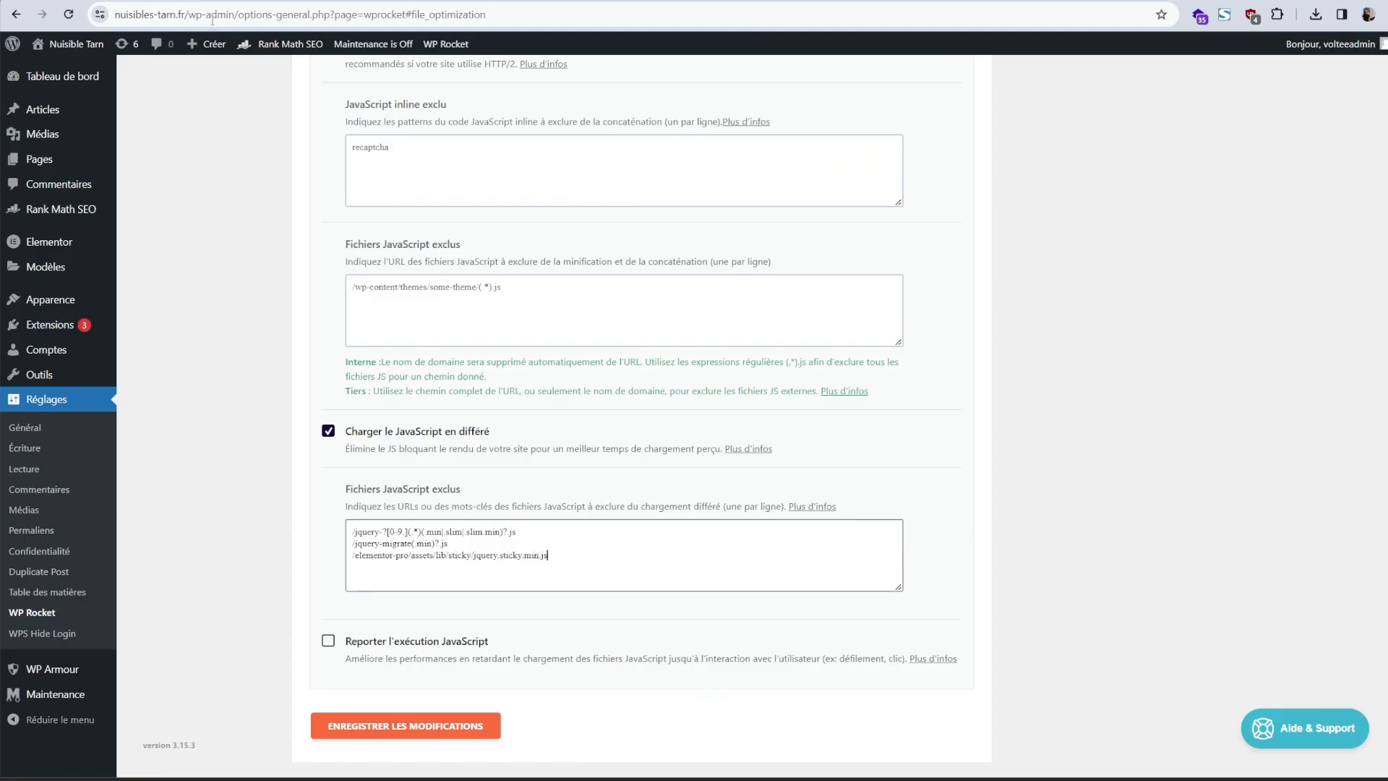
Step: Save WP Rocket's file optimisation settings with the jQuery and Elementor sticky exclusions, and read WP Rocket's documentation article on Elementor
{"action": "left_click", "coordinate": [422, 730]}
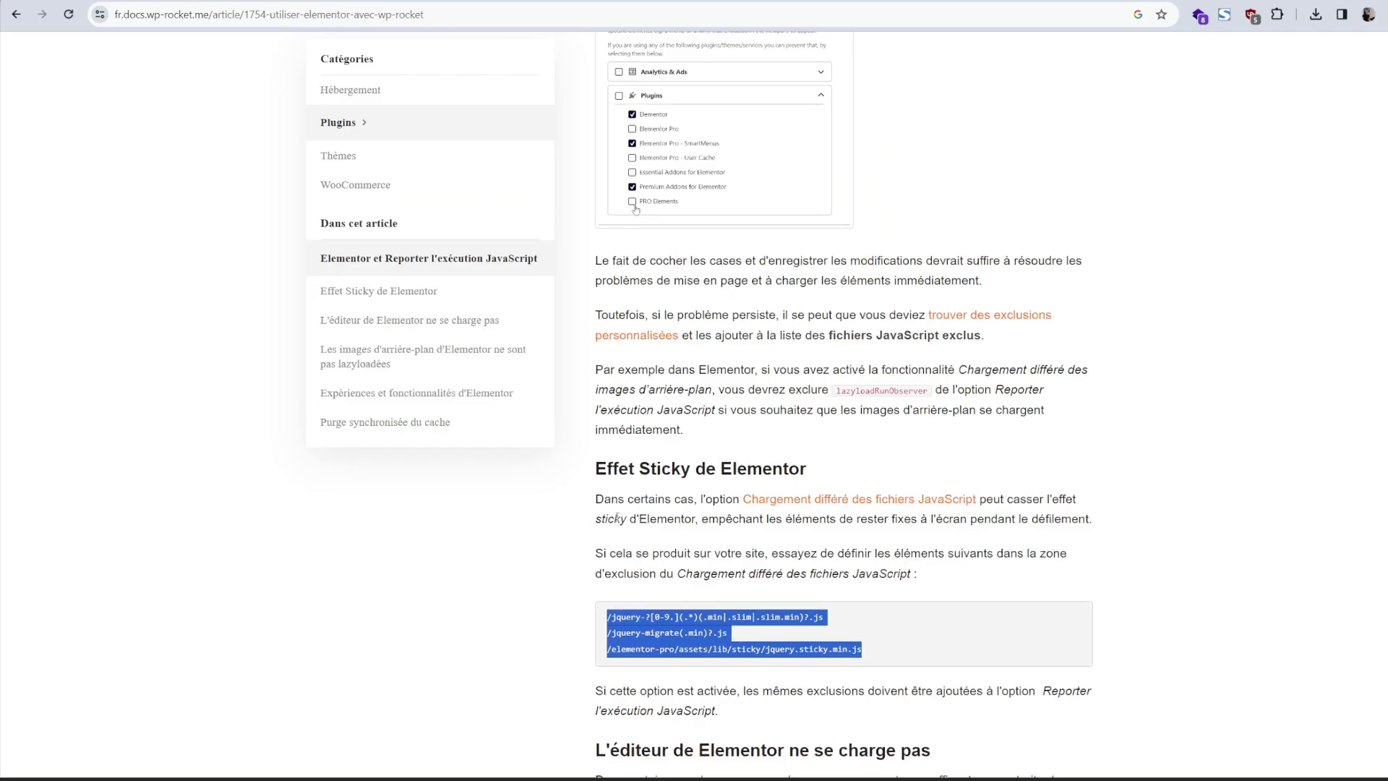
{"action": "scroll", "coordinate": [718, 490], "scroll_direction": "down", "scroll_amount": 4}
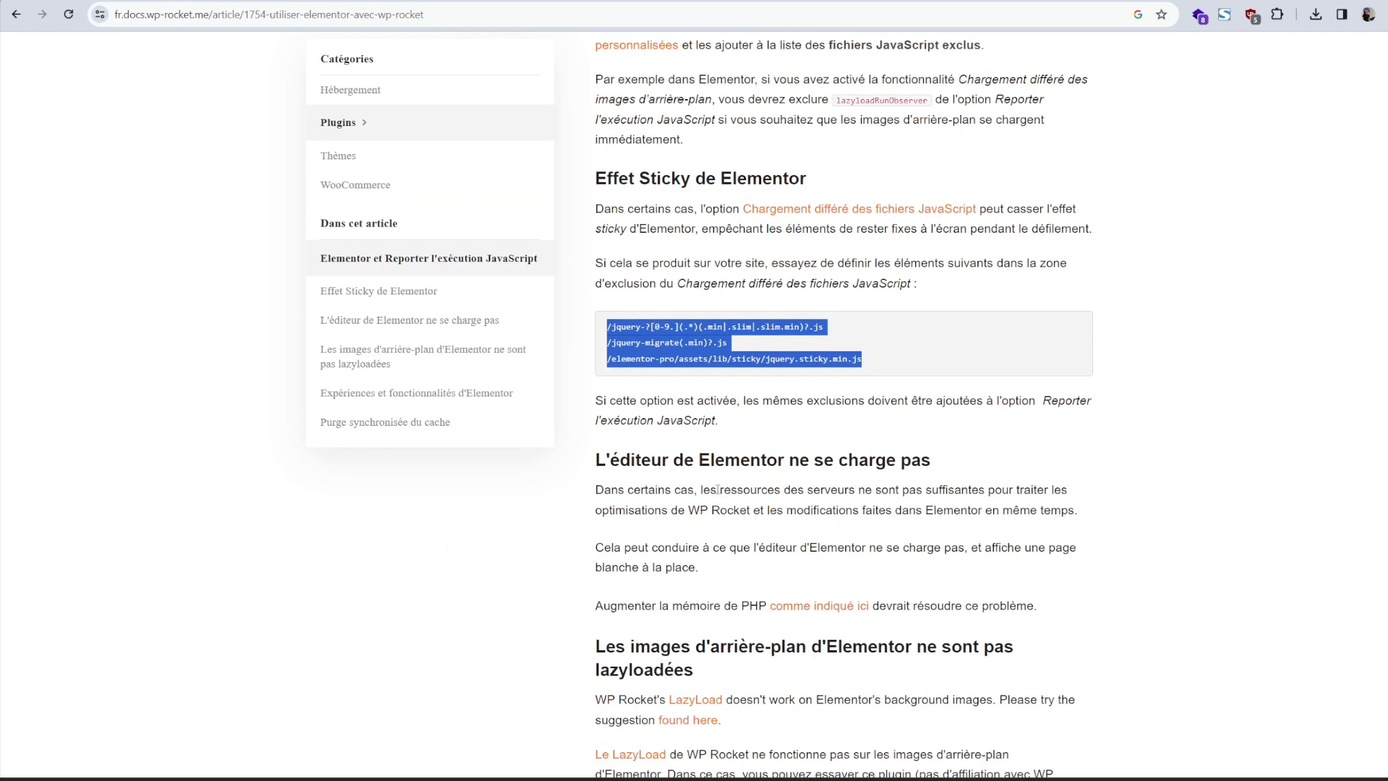
{"action": "left_click", "coordinate": [716, 481]}
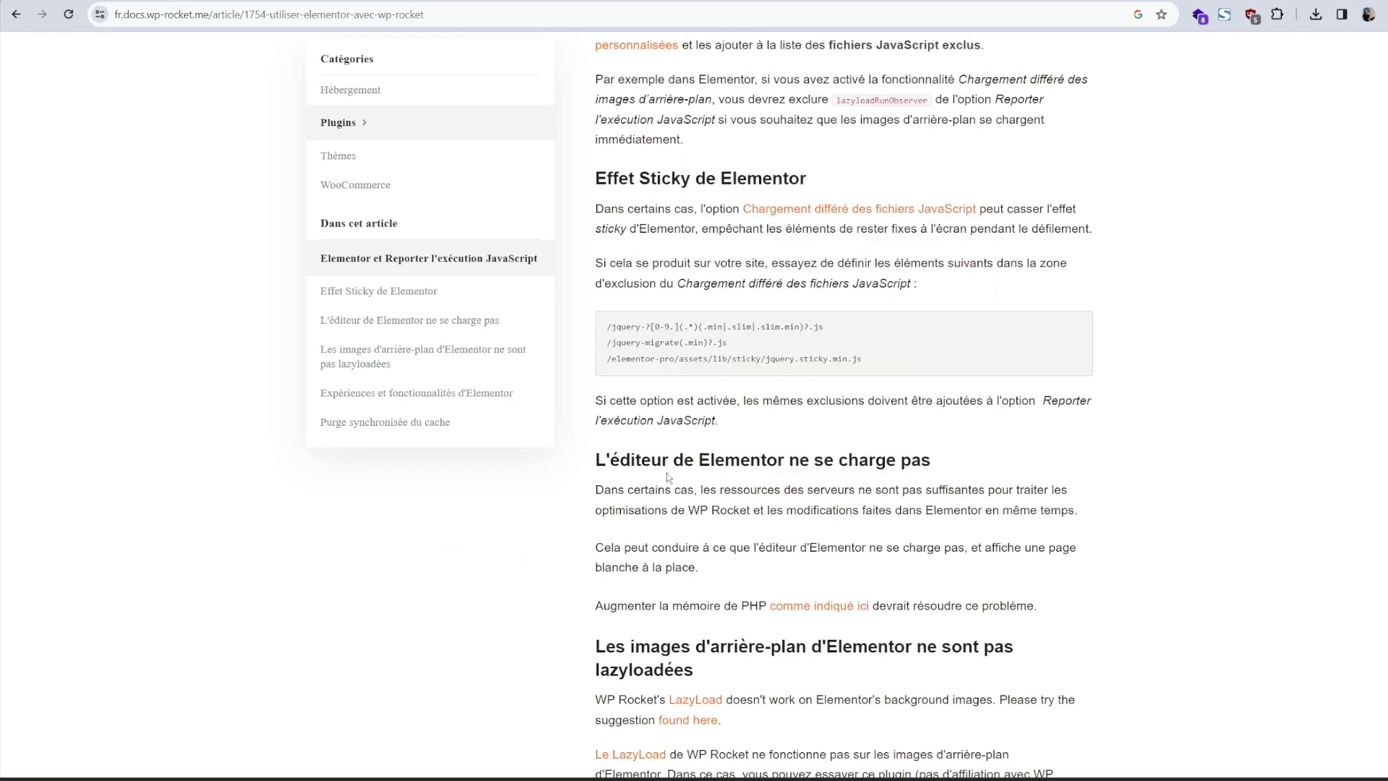
{"action": "scroll", "coordinate": [820, 449], "scroll_direction": "down", "scroll_amount": 1}
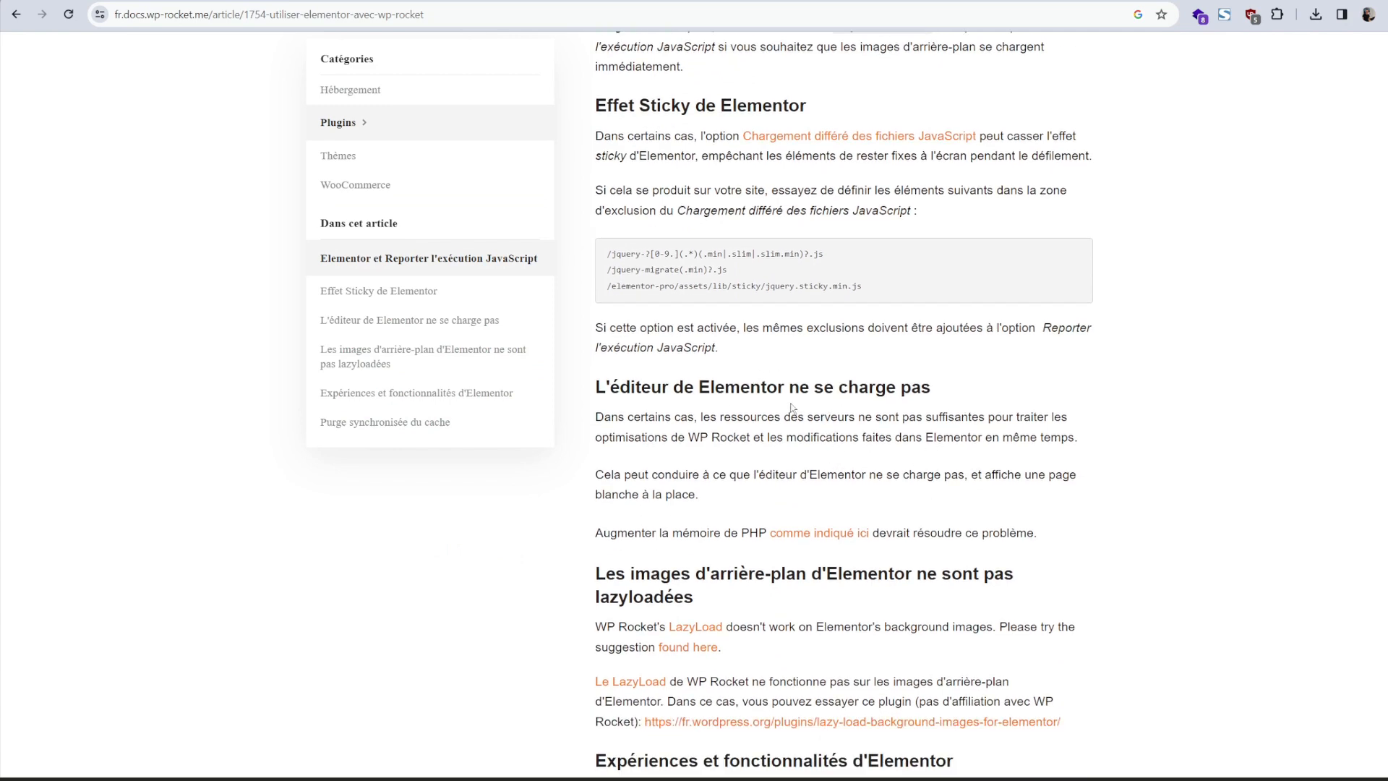
{"action": "scroll", "coordinate": [791, 408], "scroll_direction": "down", "scroll_amount": 3}
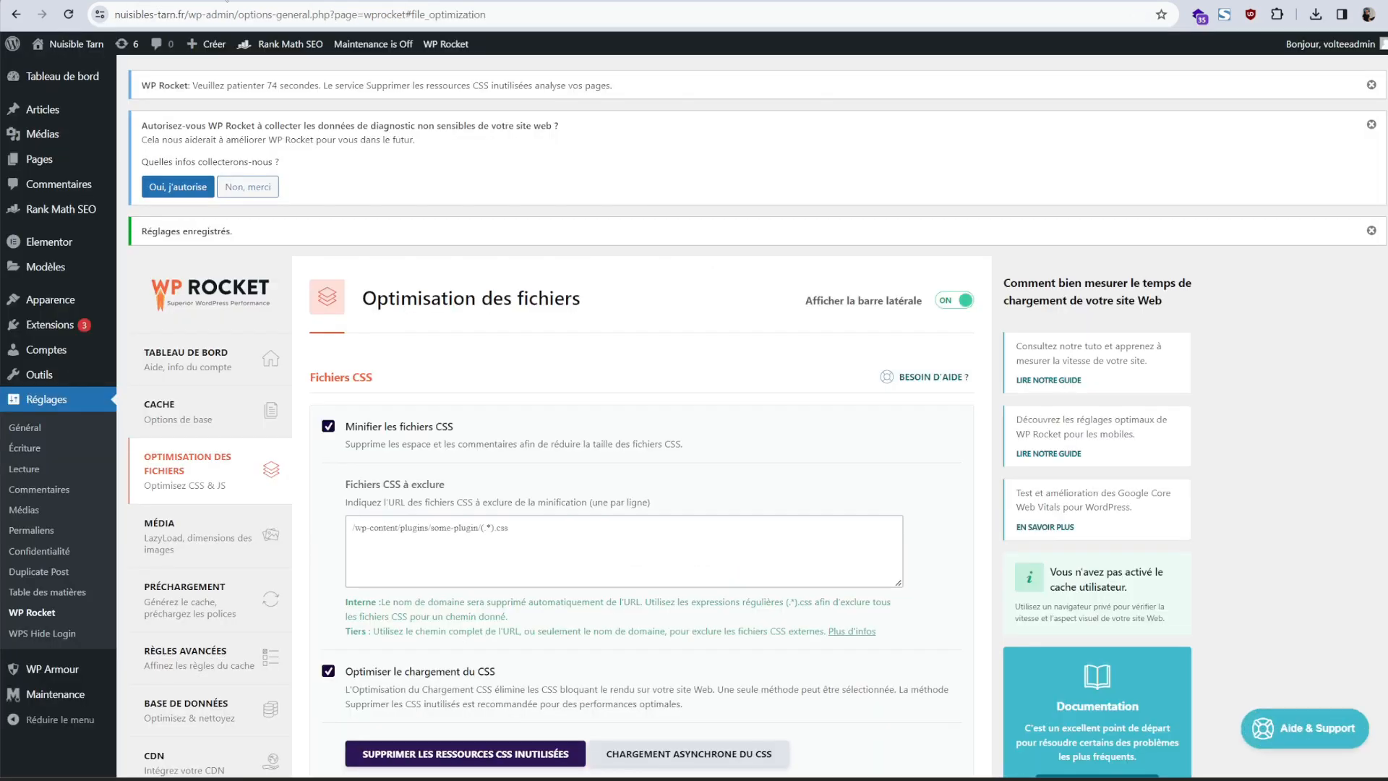
Step: In WP Rocket's media settings, enable LazyLoad for iframes and videos, replace YouTube iframes with a preview image, and save
{"action": "left_click", "coordinate": [184, 558]}
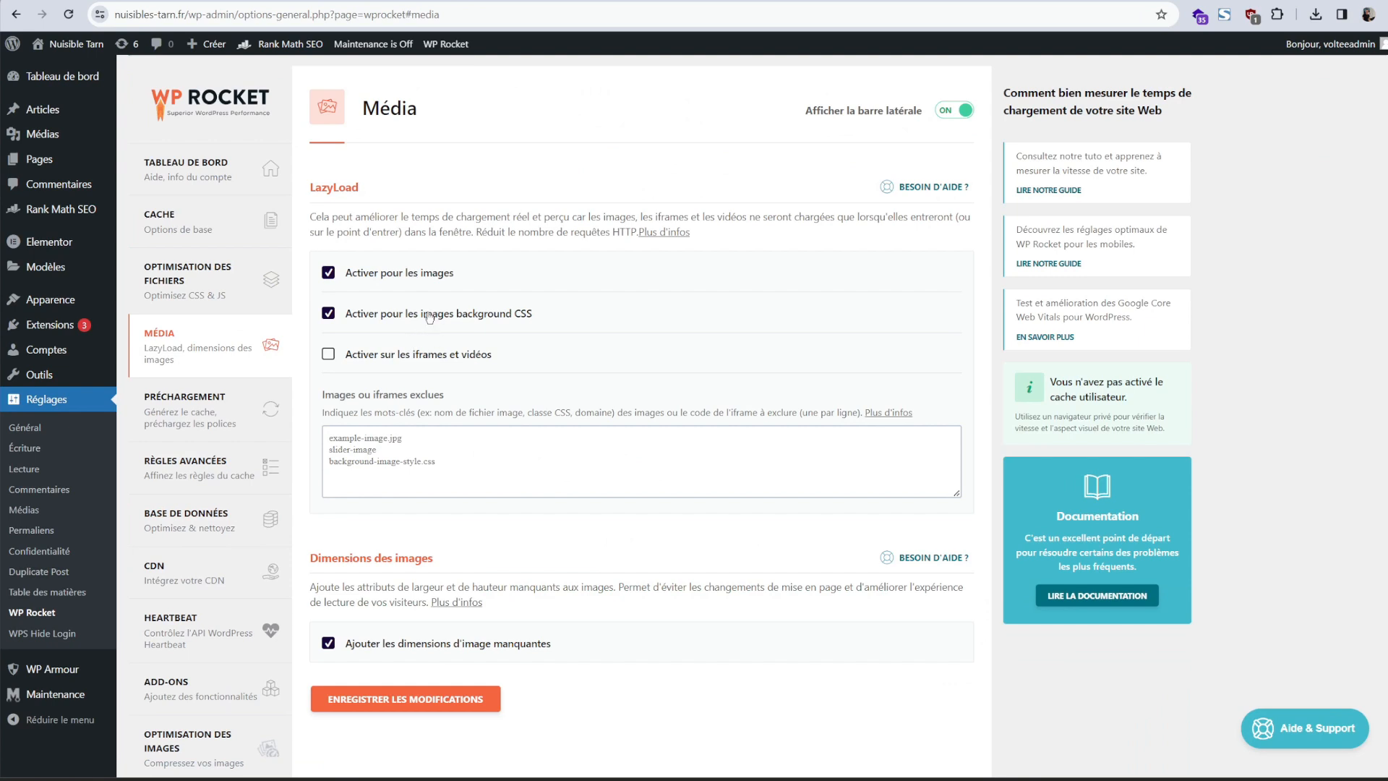
{"action": "left_click", "coordinate": [359, 355]}
{"action": "left_click", "coordinate": [351, 394]}
{"action": "scroll", "coordinate": [570, 562], "scroll_direction": "down", "scroll_amount": 2}
{"action": "left_click", "coordinate": [466, 612]}
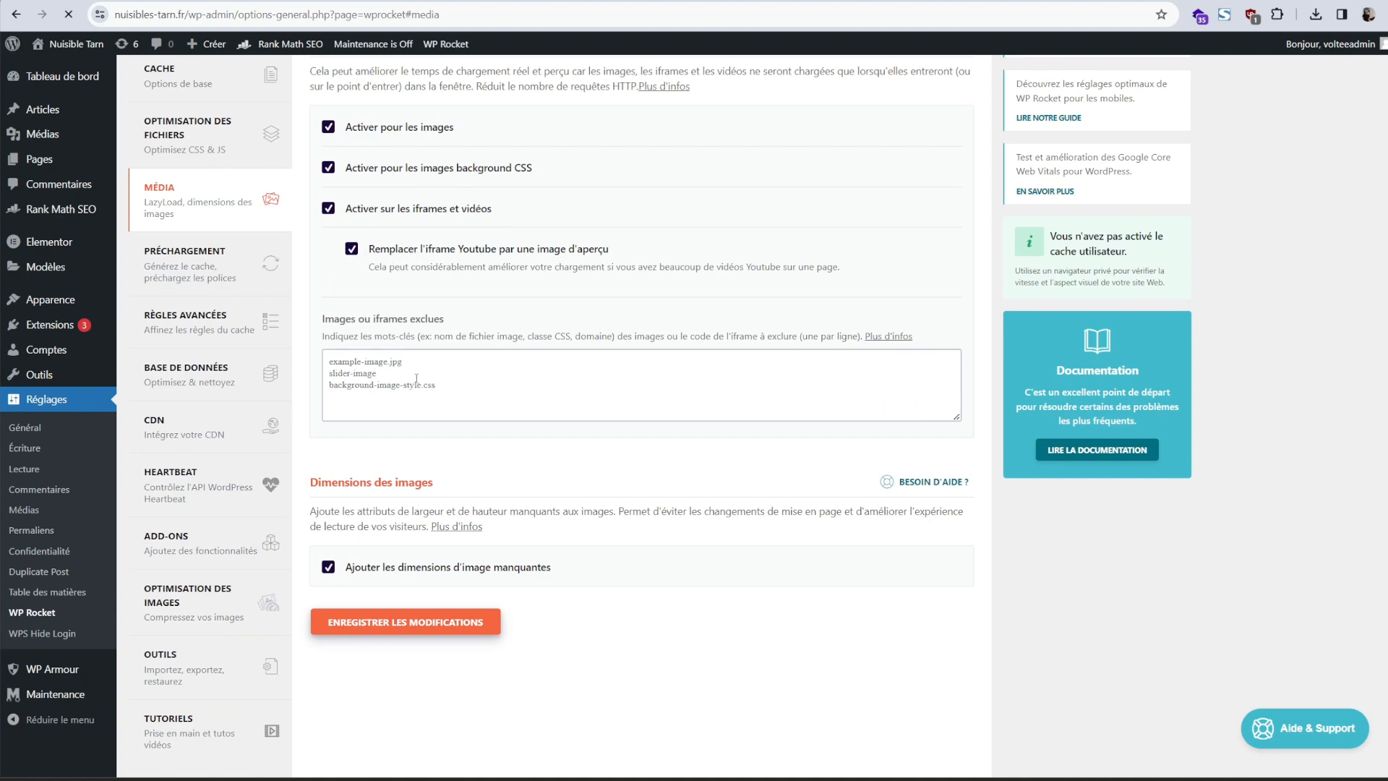
Step: Look through WP Rocket's preloading settings and its advanced cache rules
{"action": "left_click", "coordinate": [209, 449]}
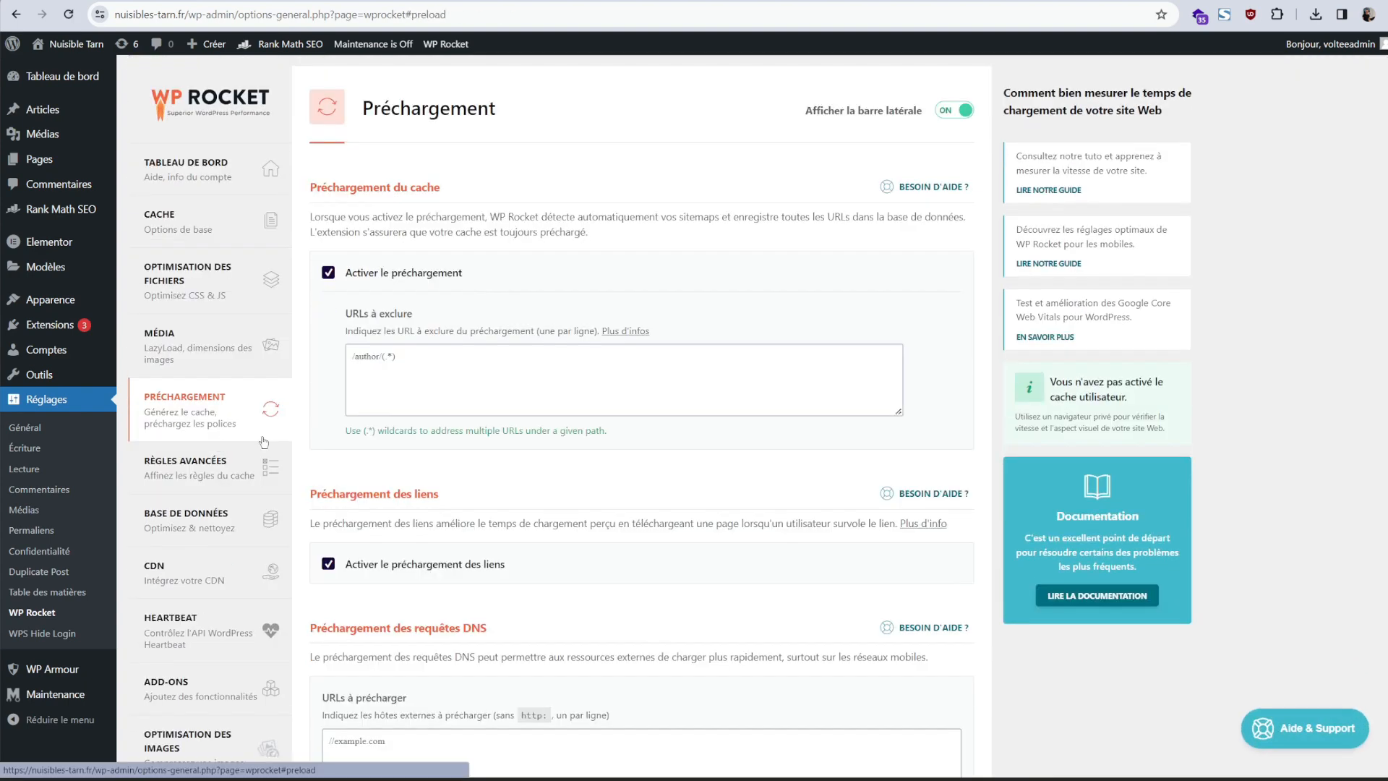
{"action": "scroll", "coordinate": [519, 249], "scroll_direction": "down", "scroll_amount": 6}
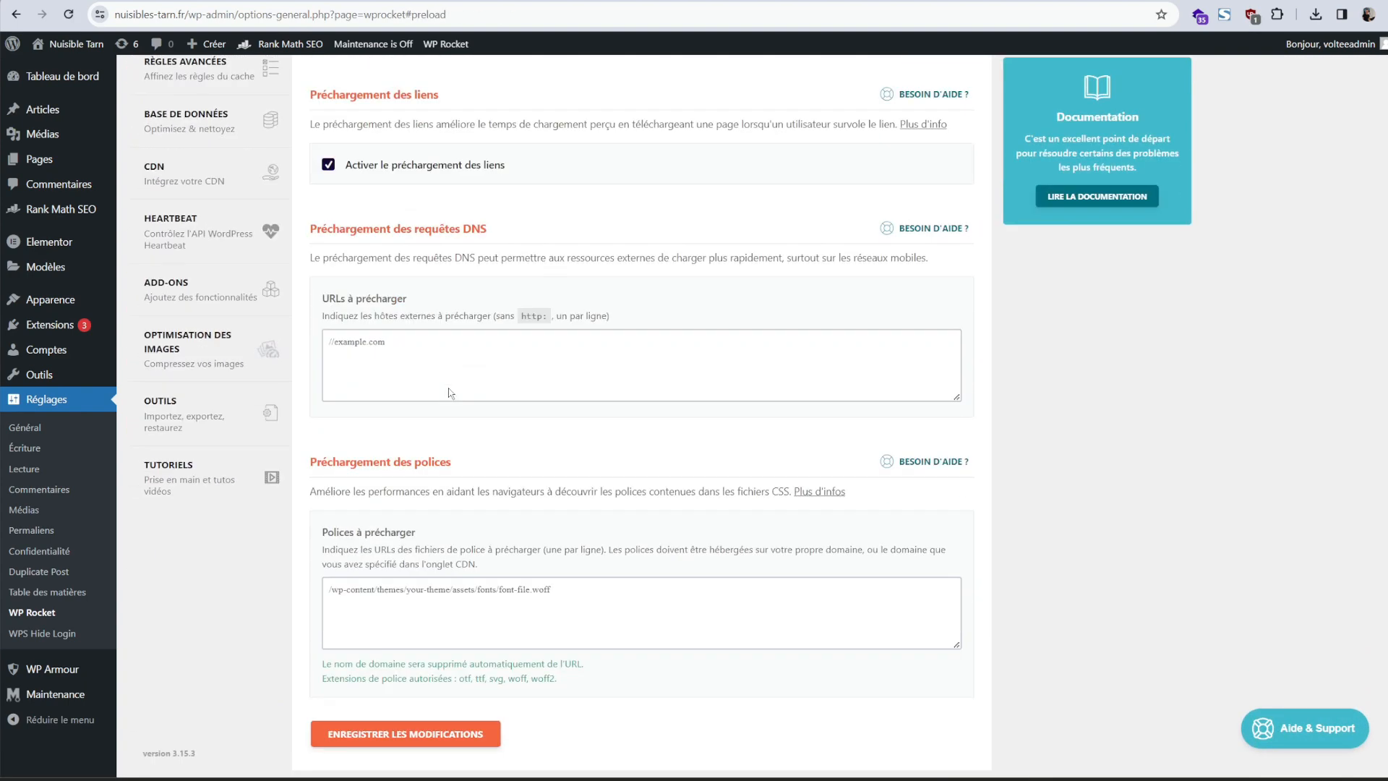
{"action": "scroll", "coordinate": [195, 217], "scroll_direction": "up", "scroll_amount": 3}
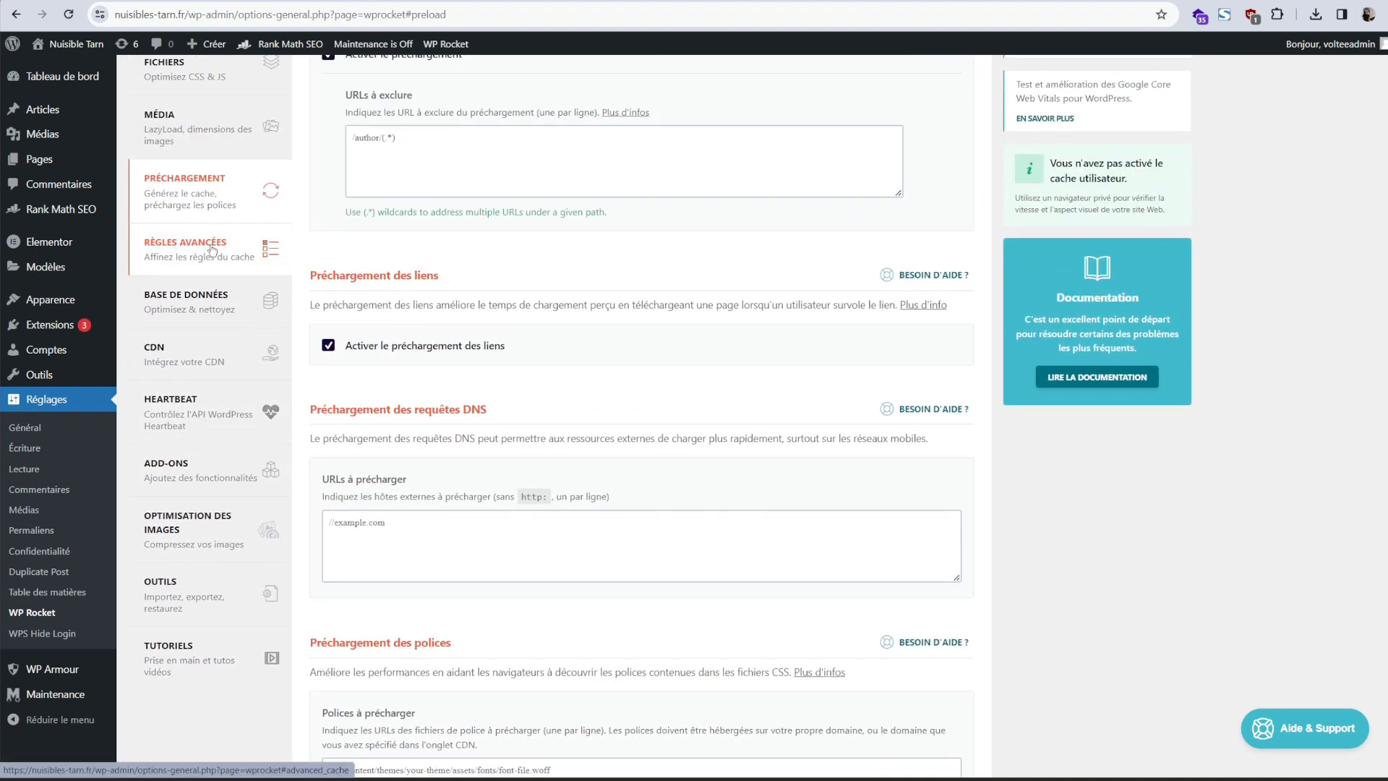
{"action": "left_click", "coordinate": [191, 240]}
{"action": "scroll", "coordinate": [199, 463], "scroll_direction": "down", "scroll_amount": 2}
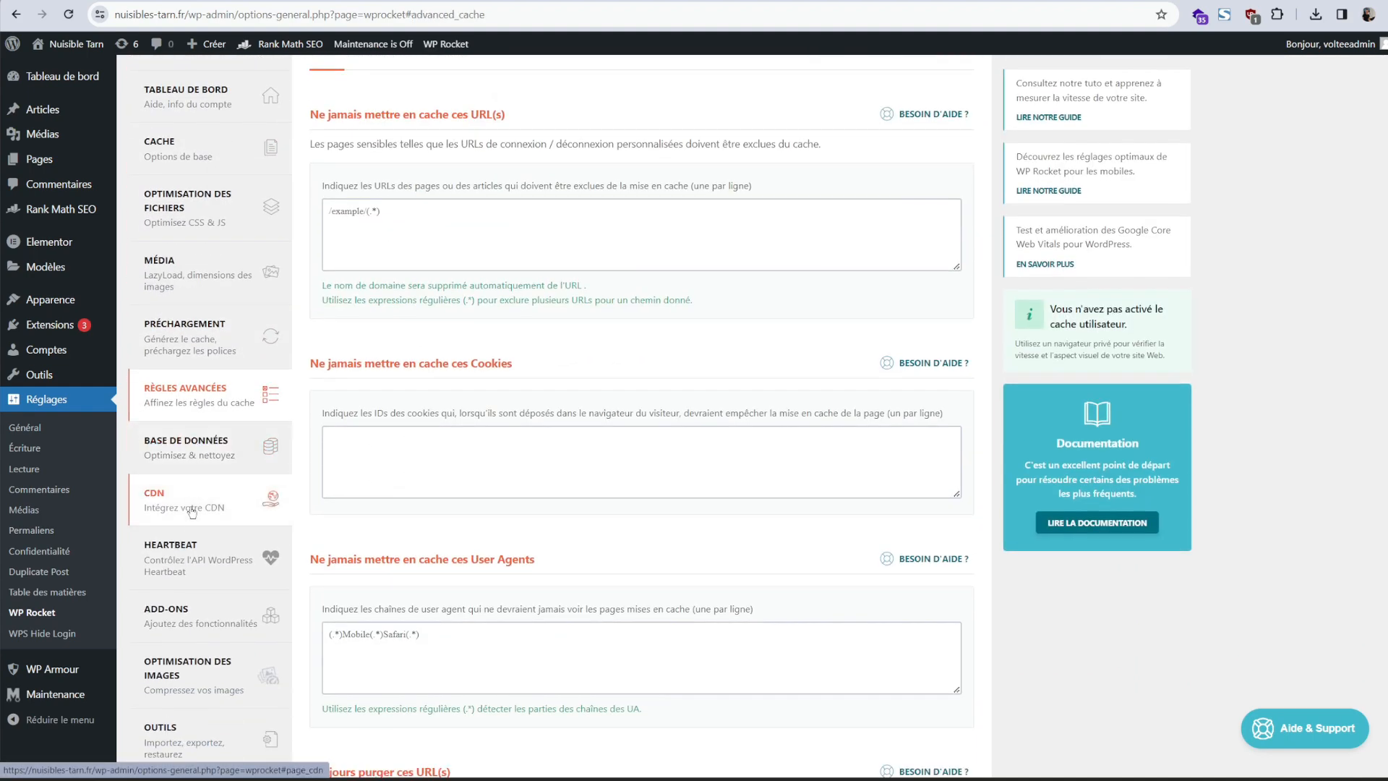
Step: Install the Imagify plugin from WP Rocket's image optimisation section
{"action": "left_click", "coordinate": [199, 605]}
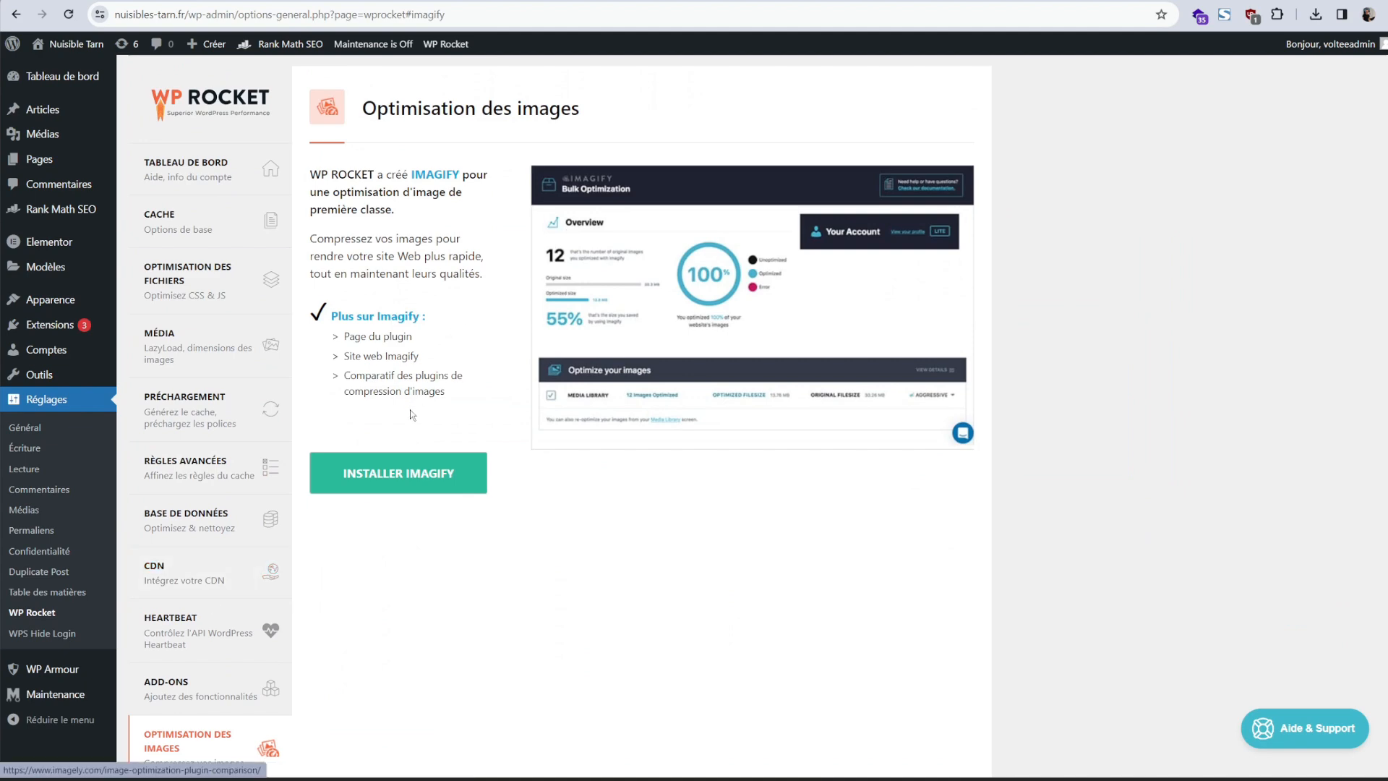
{"action": "left_click", "coordinate": [415, 489]}
{"action": "scroll", "coordinate": [419, 509], "scroll_direction": "down", "scroll_amount": 3}
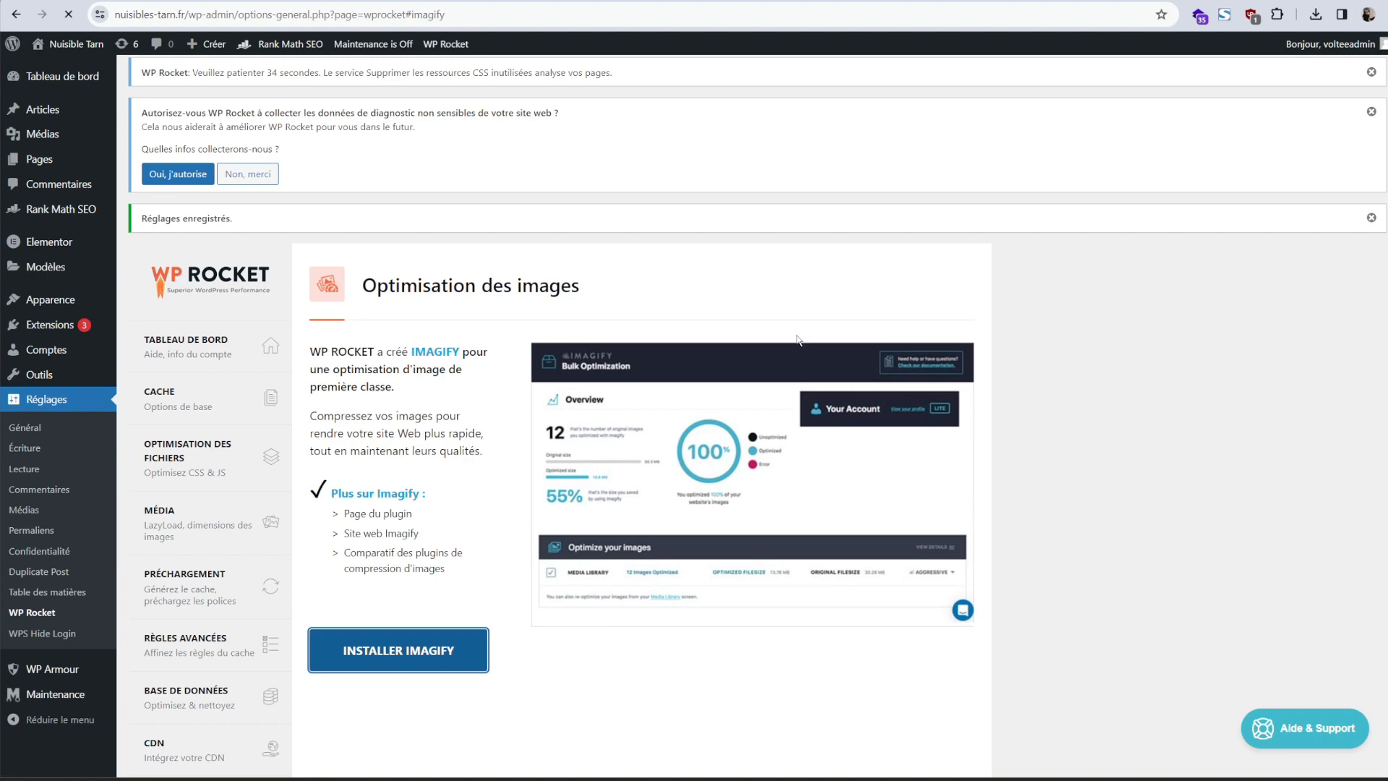
{"action": "scroll", "coordinate": [289, 419], "scroll_direction": "down", "scroll_amount": 2}
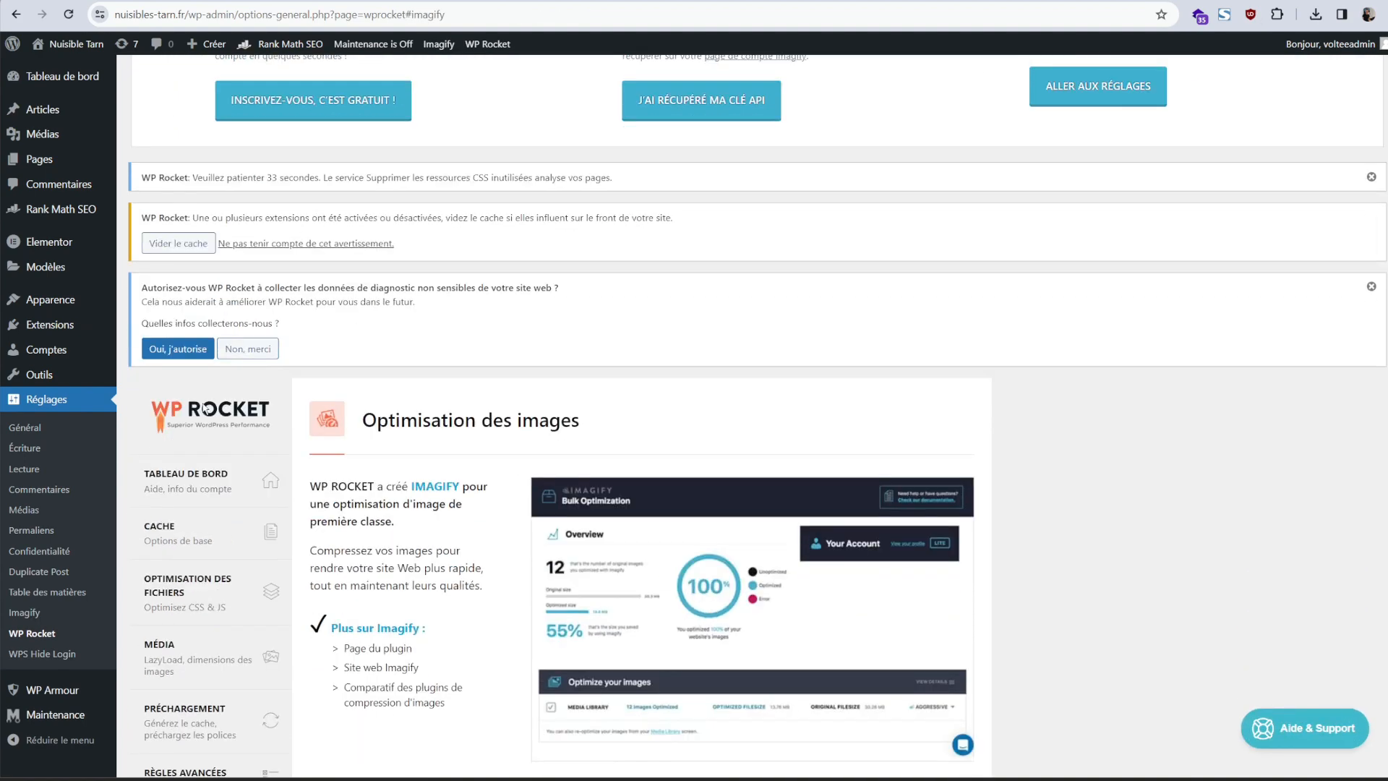
{"action": "scroll", "coordinate": [580, 436], "scroll_direction": "down", "scroll_amount": 4}
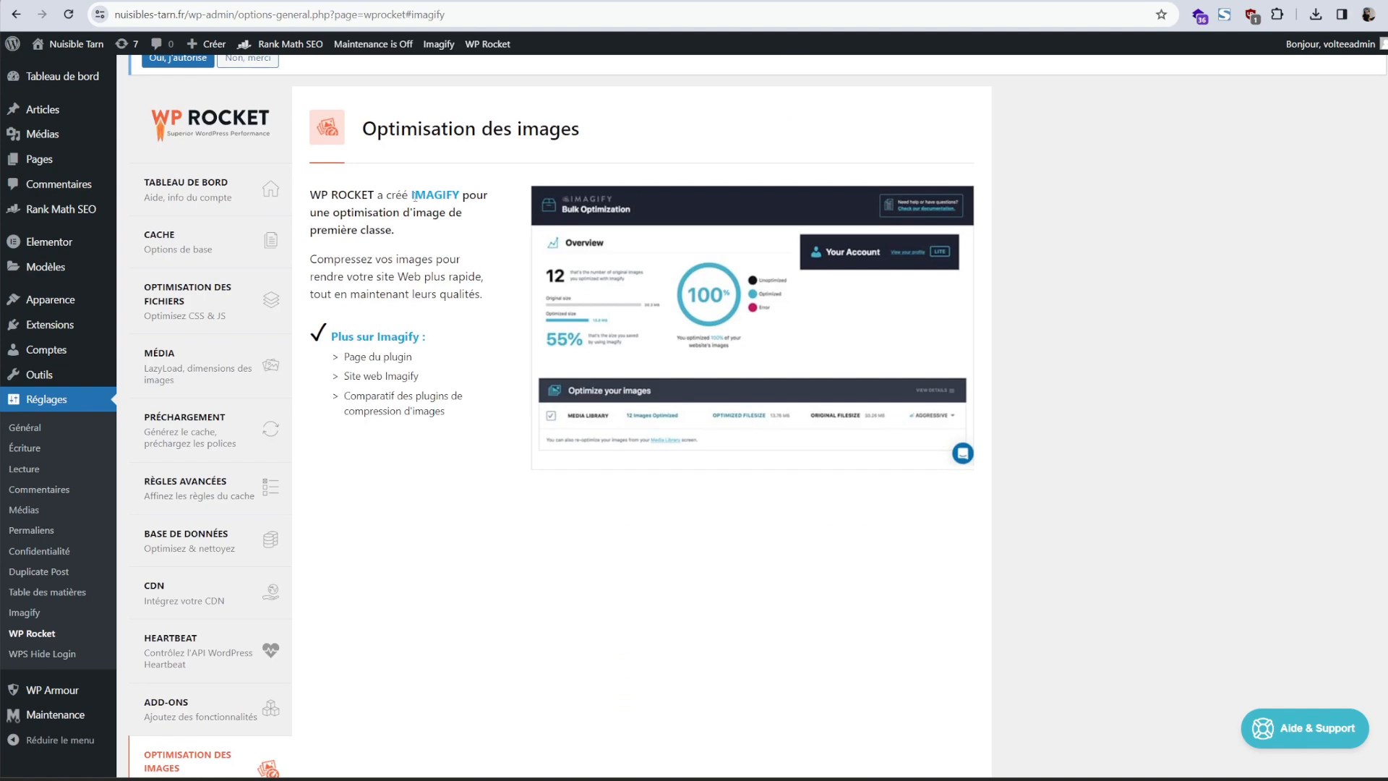
{"action": "scroll", "coordinate": [423, 179], "scroll_direction": "up", "scroll_amount": 5}
{"action": "left_click", "coordinate": [193, 418]}
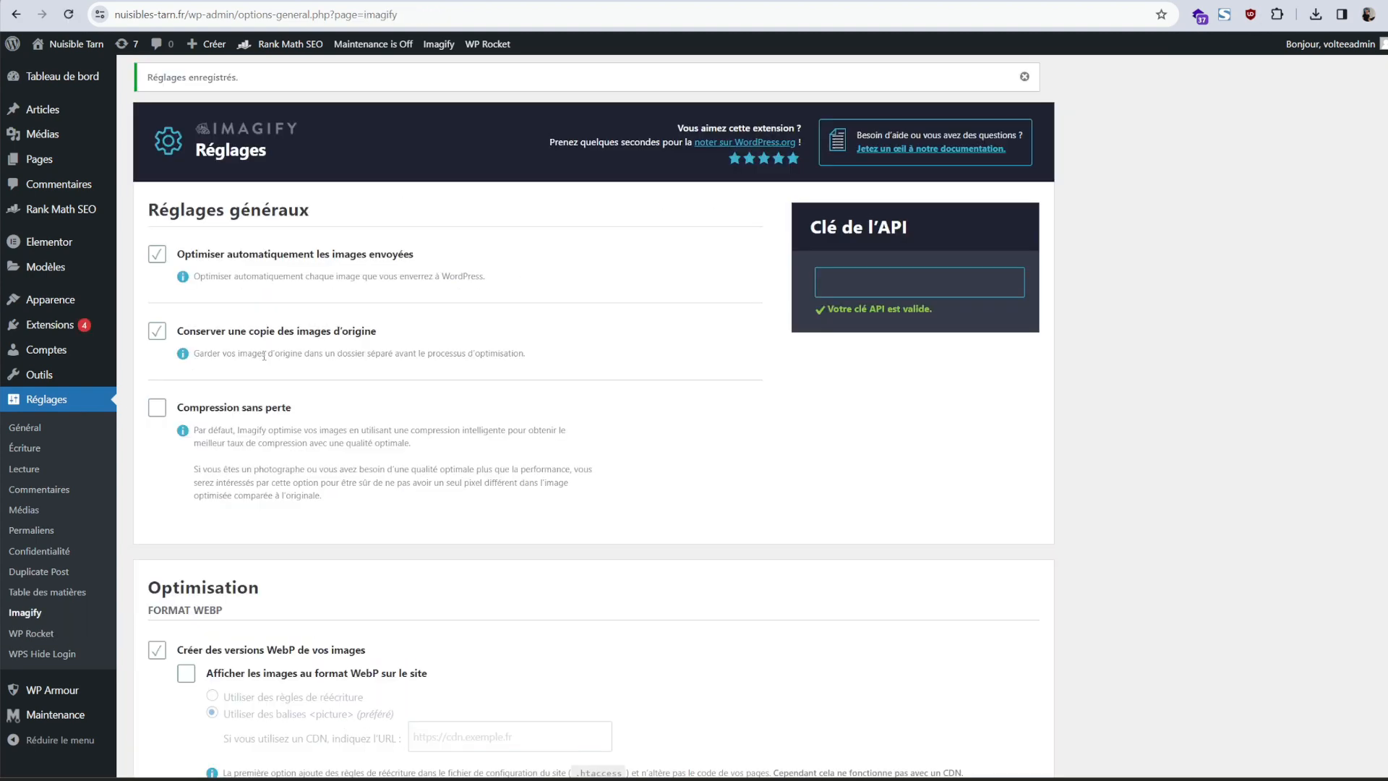
Step: In the Imagify settings, turn off keeping a copy of the original images and enable displaying WebP images on the site
{"action": "scroll", "coordinate": [264, 355], "scroll_direction": "down", "scroll_amount": 1}
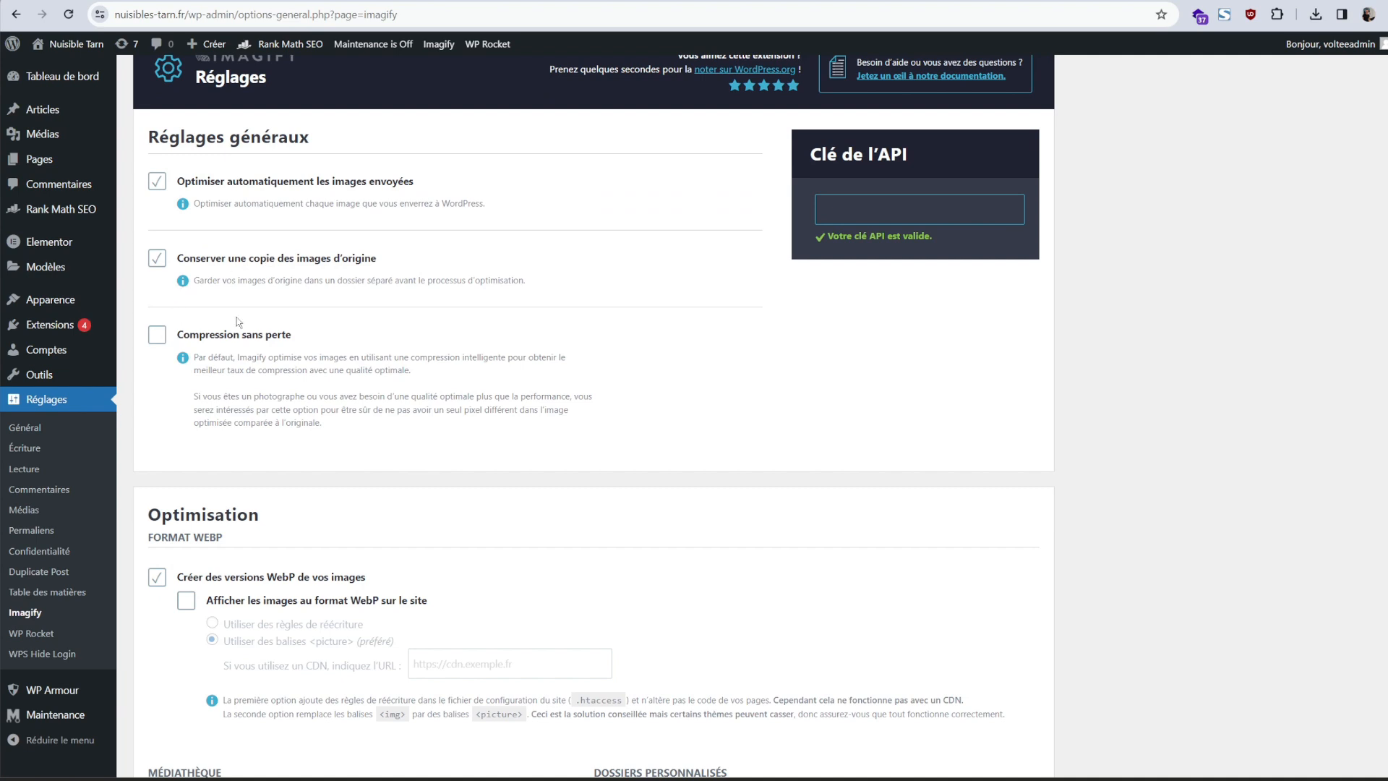
{"action": "left_click", "coordinate": [160, 260]}
{"action": "left_click", "coordinate": [743, 527]}
{"action": "scroll", "coordinate": [688, 460], "scroll_direction": "down", "scroll_amount": 3}
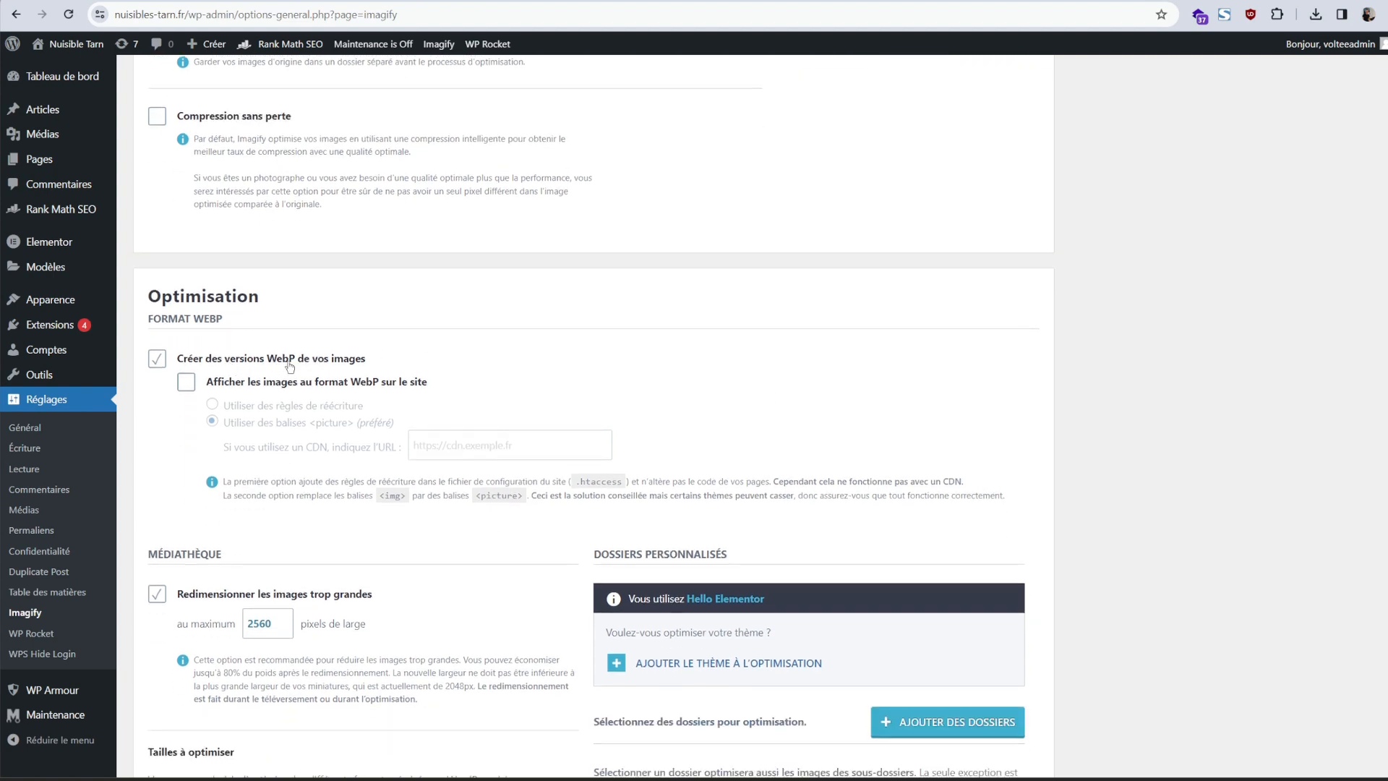
{"action": "left_click", "coordinate": [339, 390]}
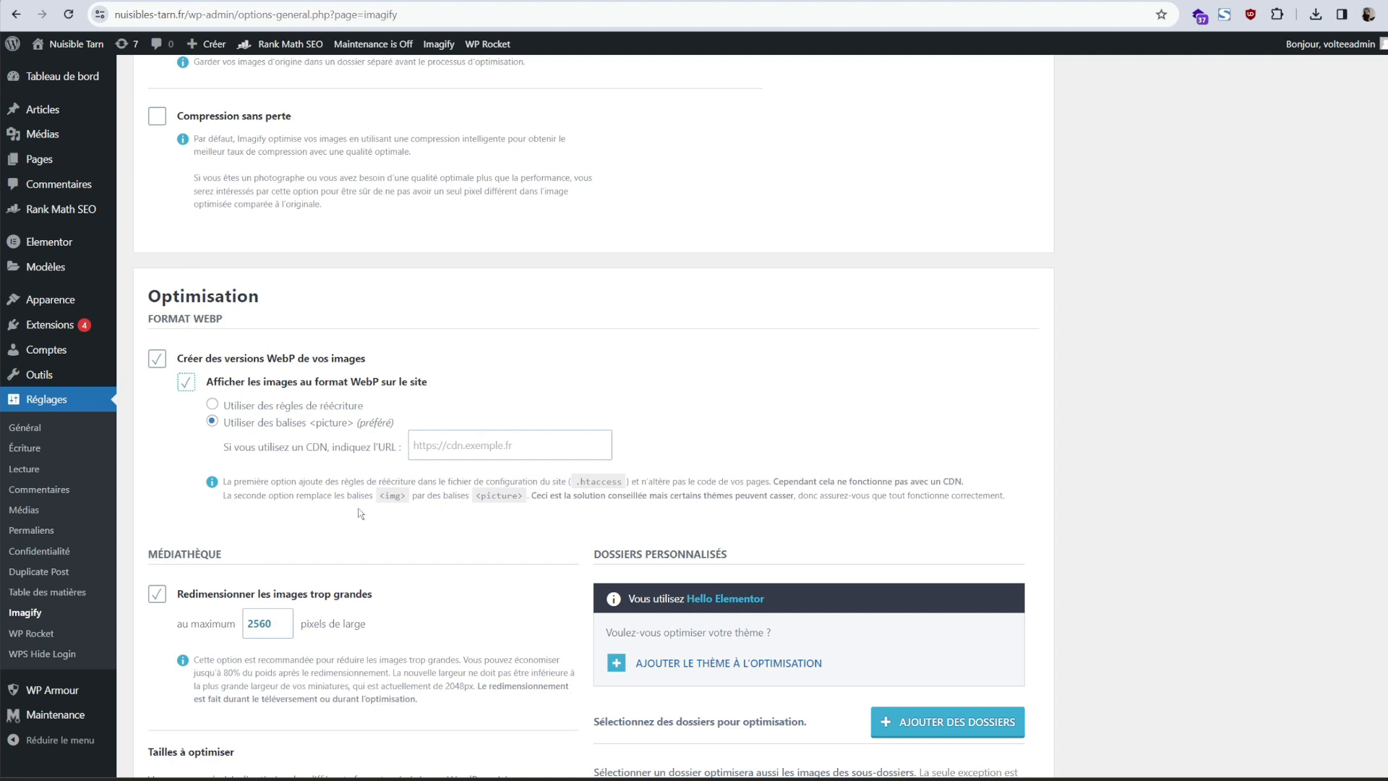
Step: Set Imagify's maximum width for resizing oversized media library images to 1280 pixels
{"action": "scroll", "coordinate": [363, 518], "scroll_direction": "down", "scroll_amount": 1}
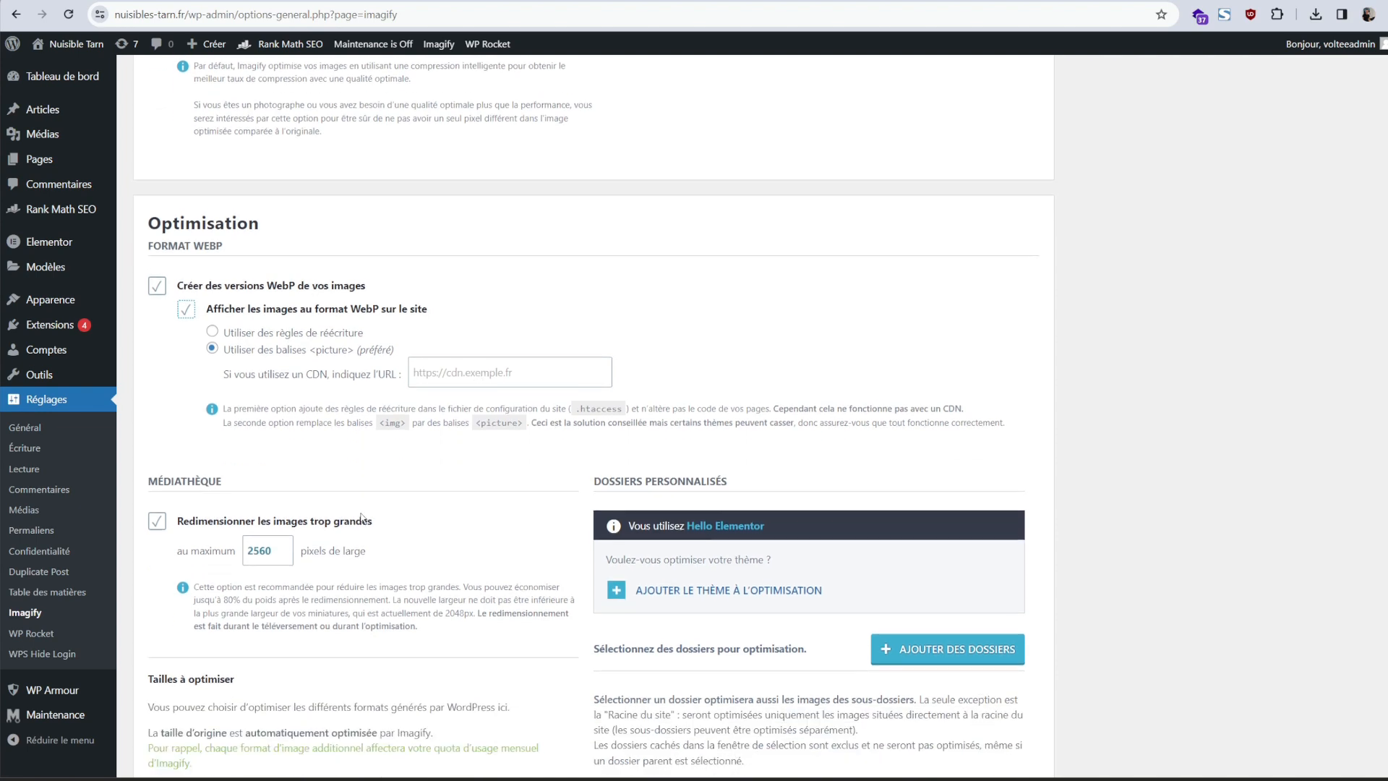
{"action": "scroll", "coordinate": [359, 518], "scroll_direction": "down", "scroll_amount": 1}
{"action": "scroll", "coordinate": [359, 514], "scroll_direction": "down", "scroll_amount": 2}
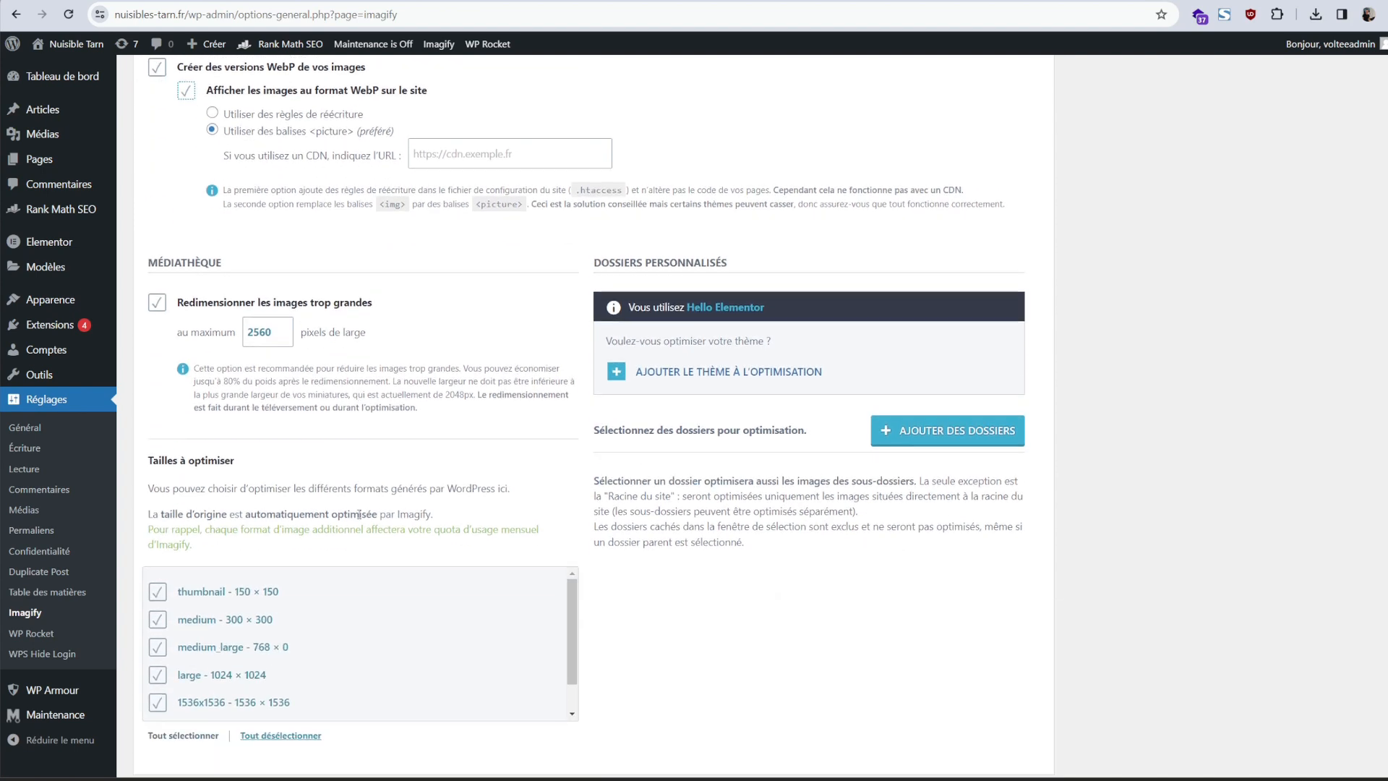
{"action": "scroll", "coordinate": [338, 331], "scroll_direction": "up", "scroll_amount": 1}
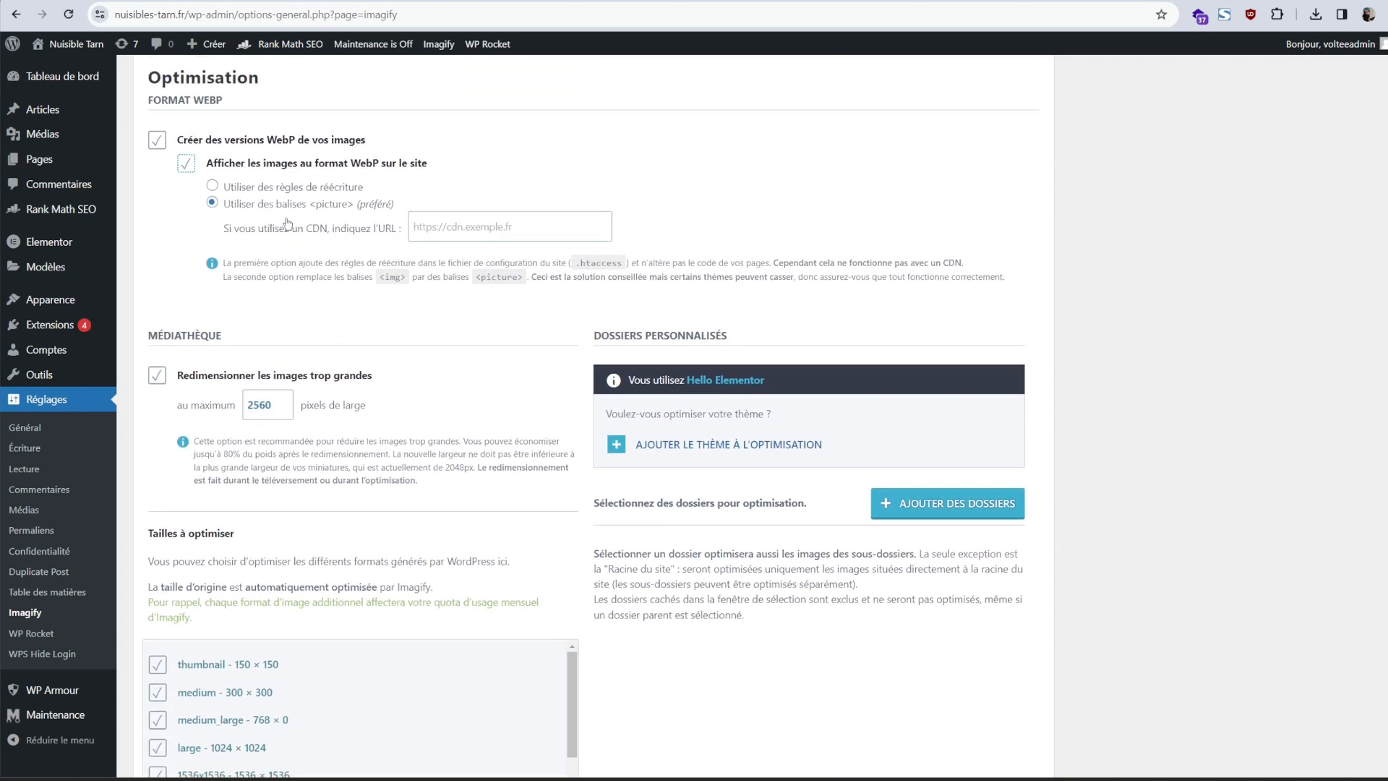
{"action": "scroll", "coordinate": [441, 391], "scroll_direction": "down", "scroll_amount": 1}
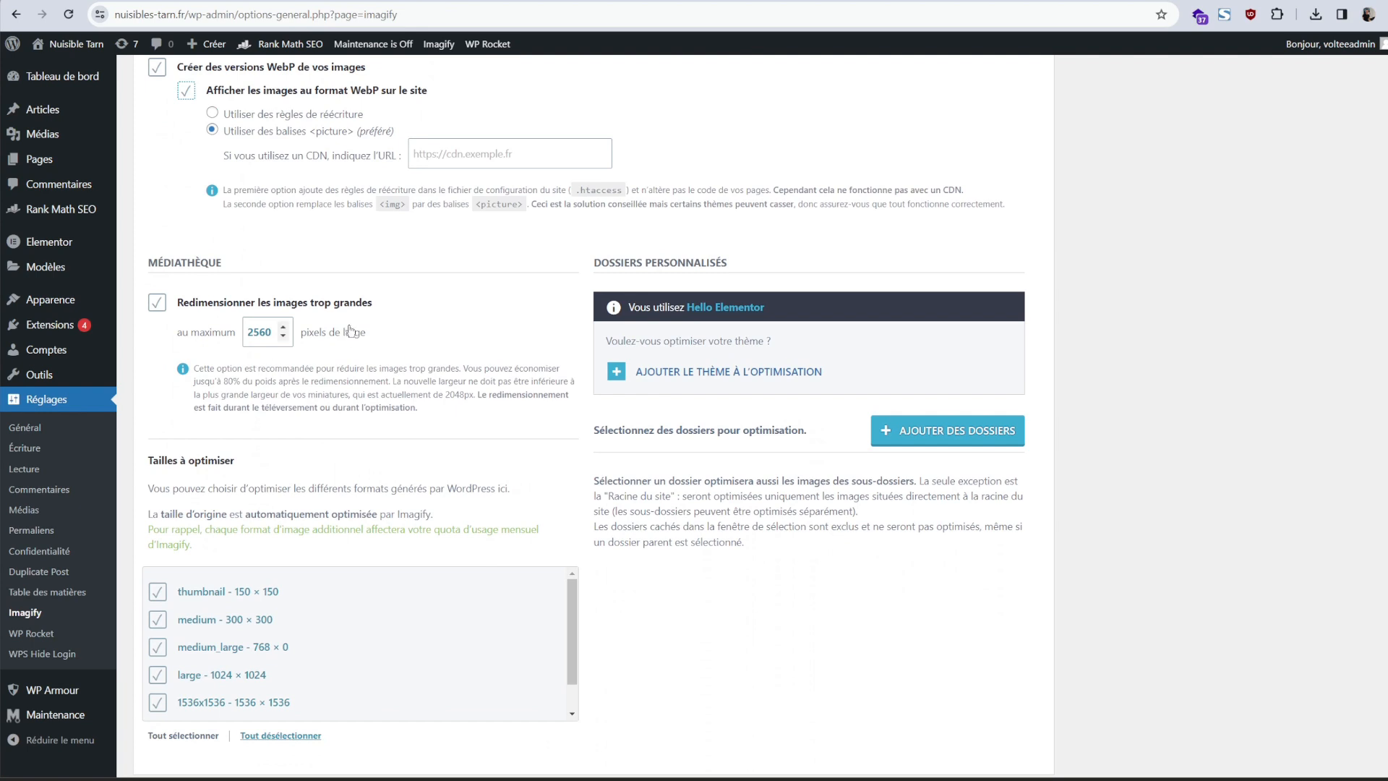
{"action": "left_click_drag", "start_coordinate": [275, 333], "coordinate": [244, 334]}
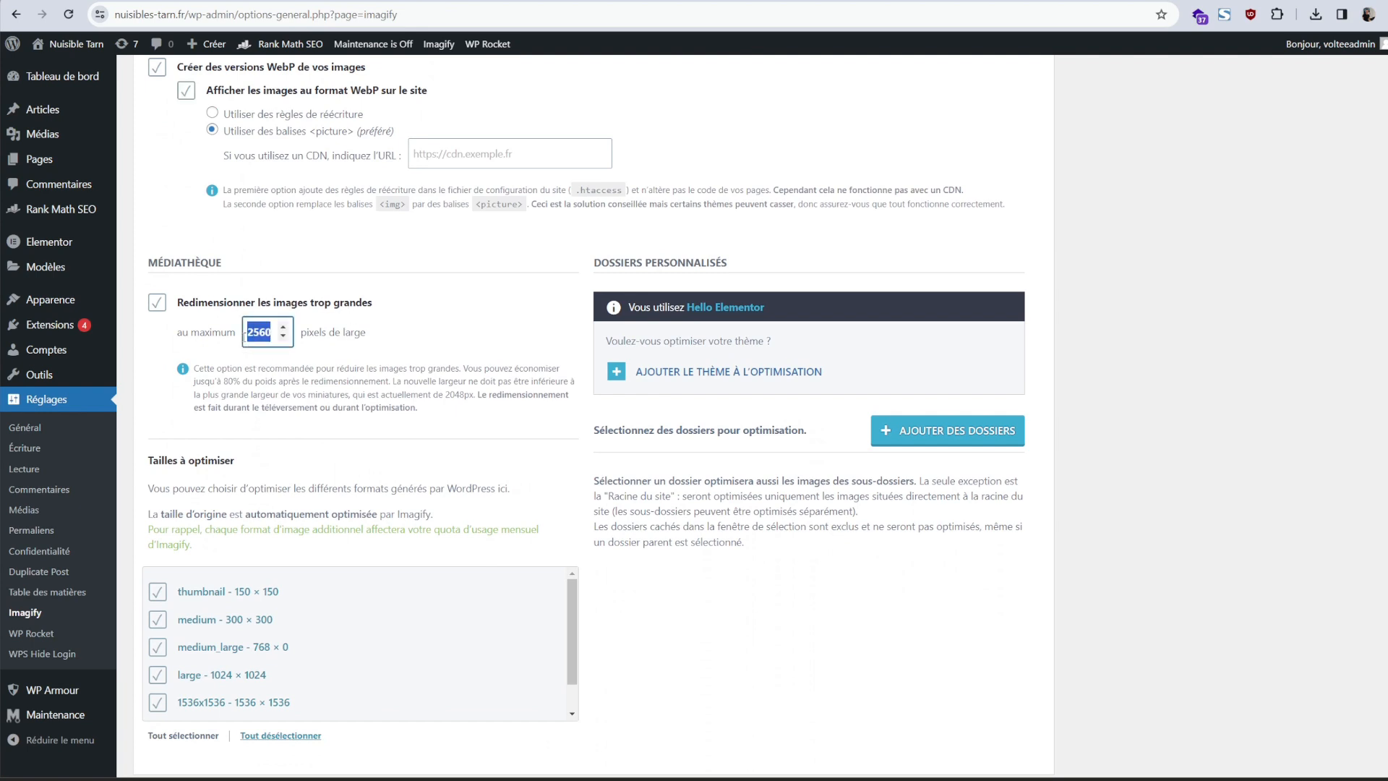
{"action": "type", "text": "19"}
{"action": "left_click_drag", "start_coordinate": [248, 339], "coordinate": [287, 338]}
{"action": "type", "text": "1280"}
{"action": "left_click", "coordinate": [383, 385]}
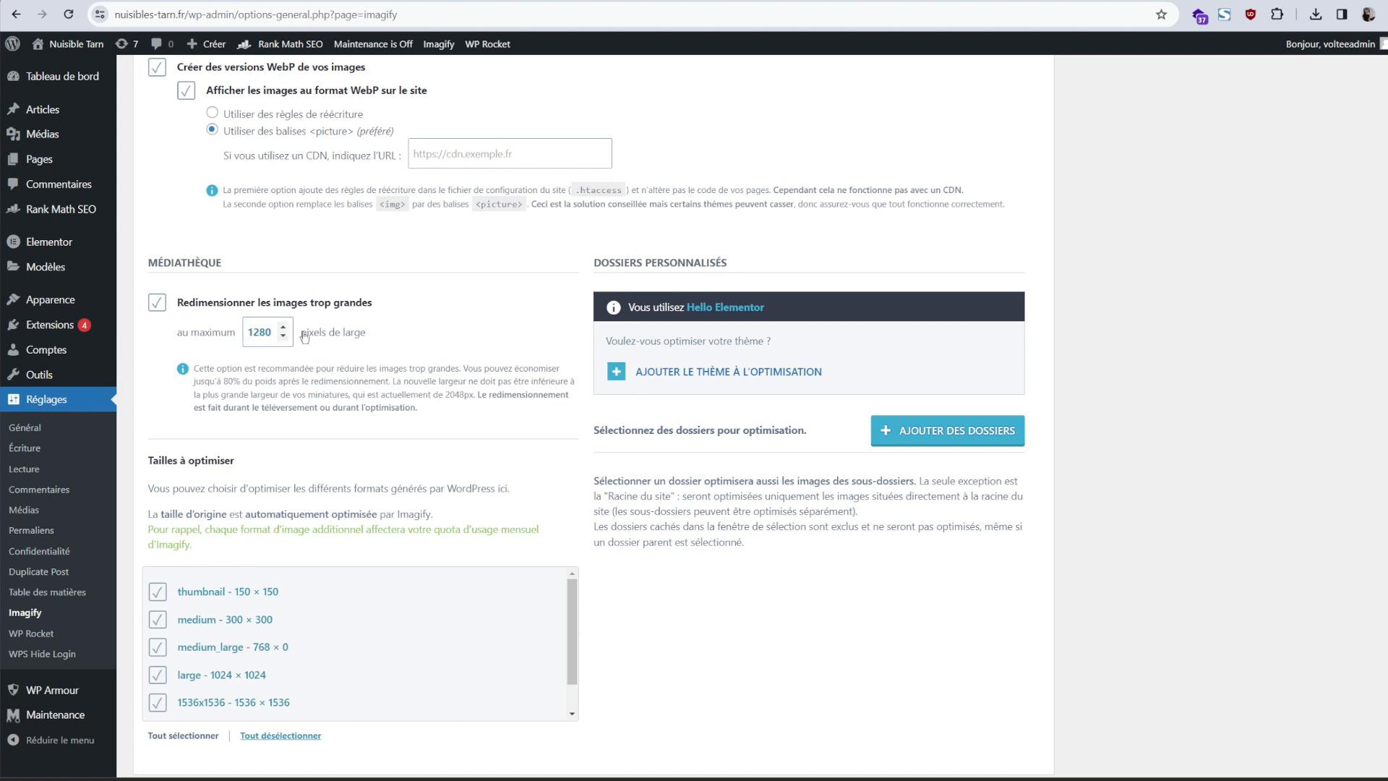
Step: Set Imagify's maximum width for resizing oversized media library images to 1920 pixels
{"action": "left_click_drag", "start_coordinate": [248, 332], "coordinate": [311, 330]}
{"action": "type", "text": "1920"}
{"action": "left_click", "coordinate": [651, 391]}
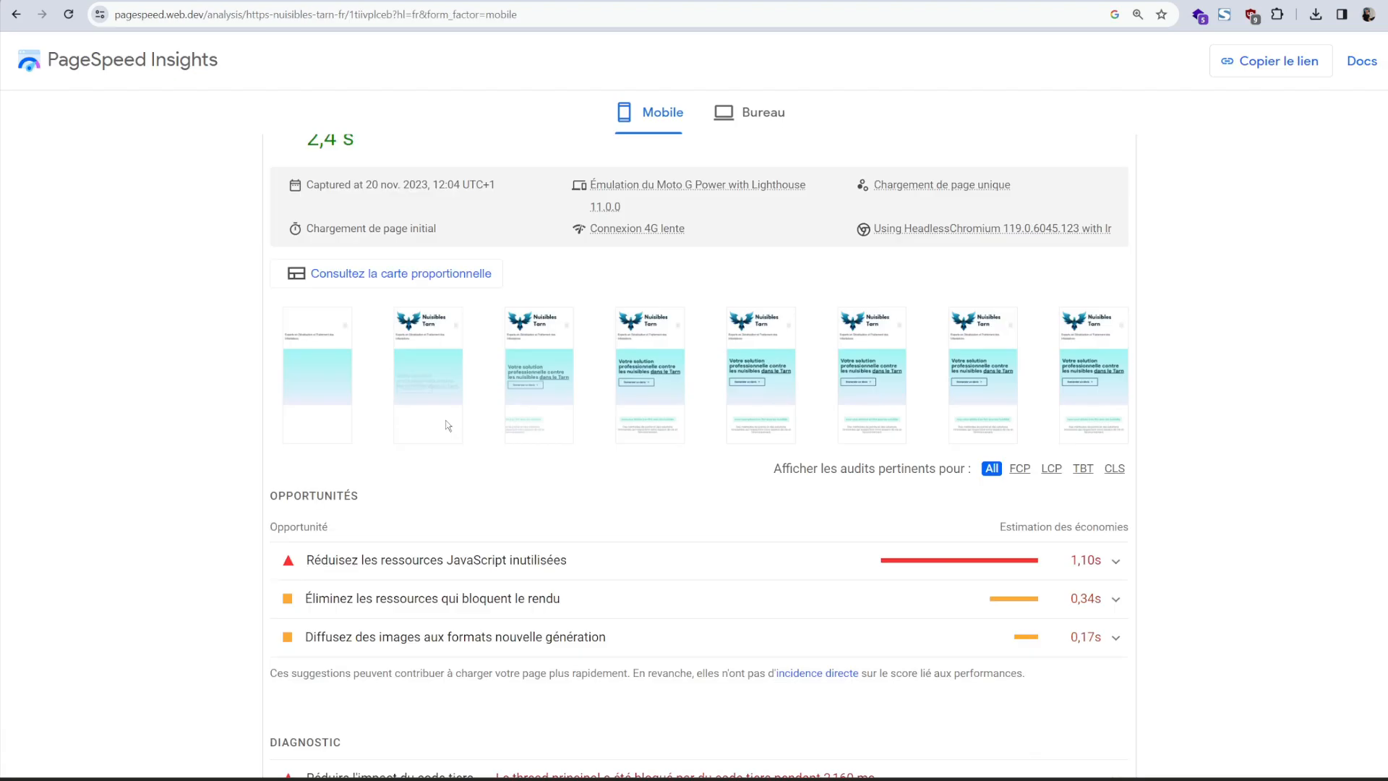
Step: Examine the mobile PageSpeed report's statistics and opportunities, and read the advice on reducing unused JavaScript
{"action": "scroll", "coordinate": [511, 449], "scroll_direction": "down", "scroll_amount": 1}
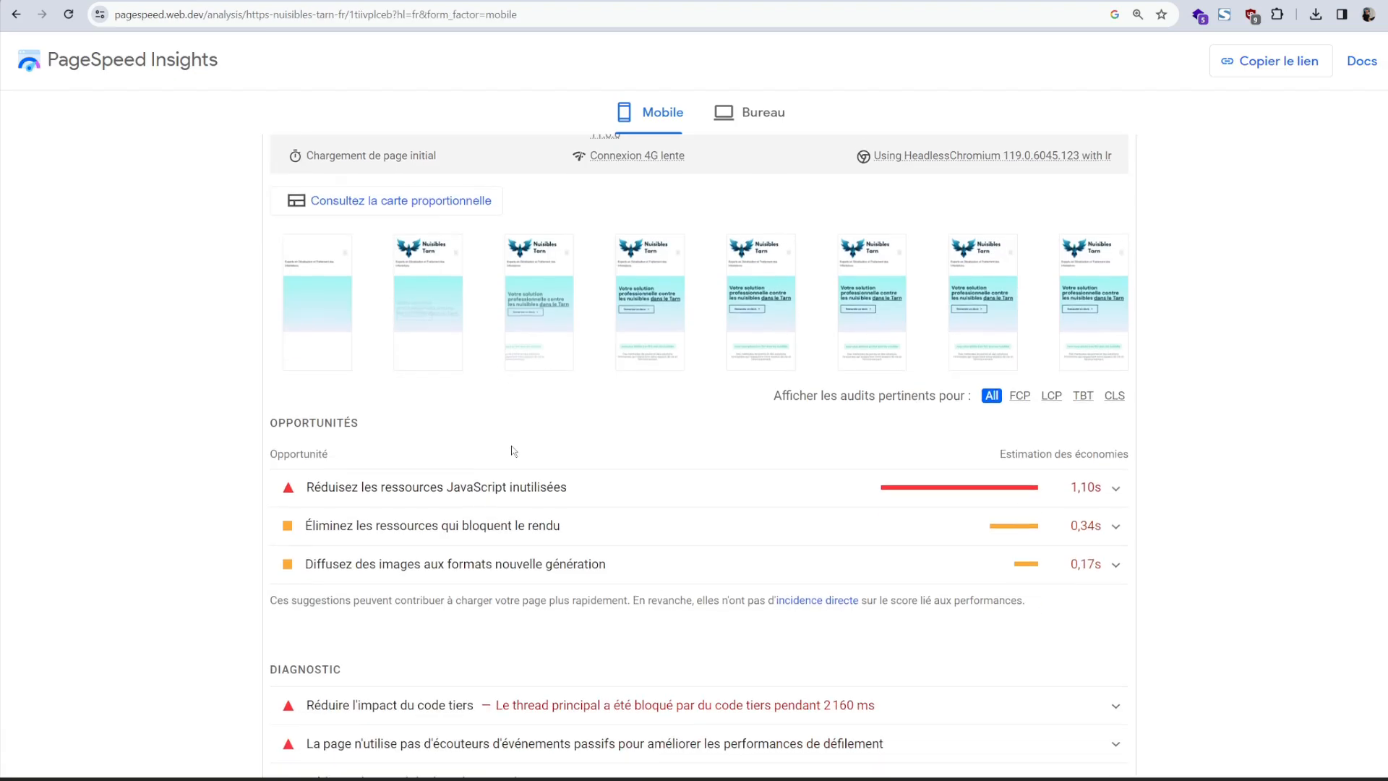
{"action": "scroll", "coordinate": [446, 433], "scroll_direction": "up", "scroll_amount": 4}
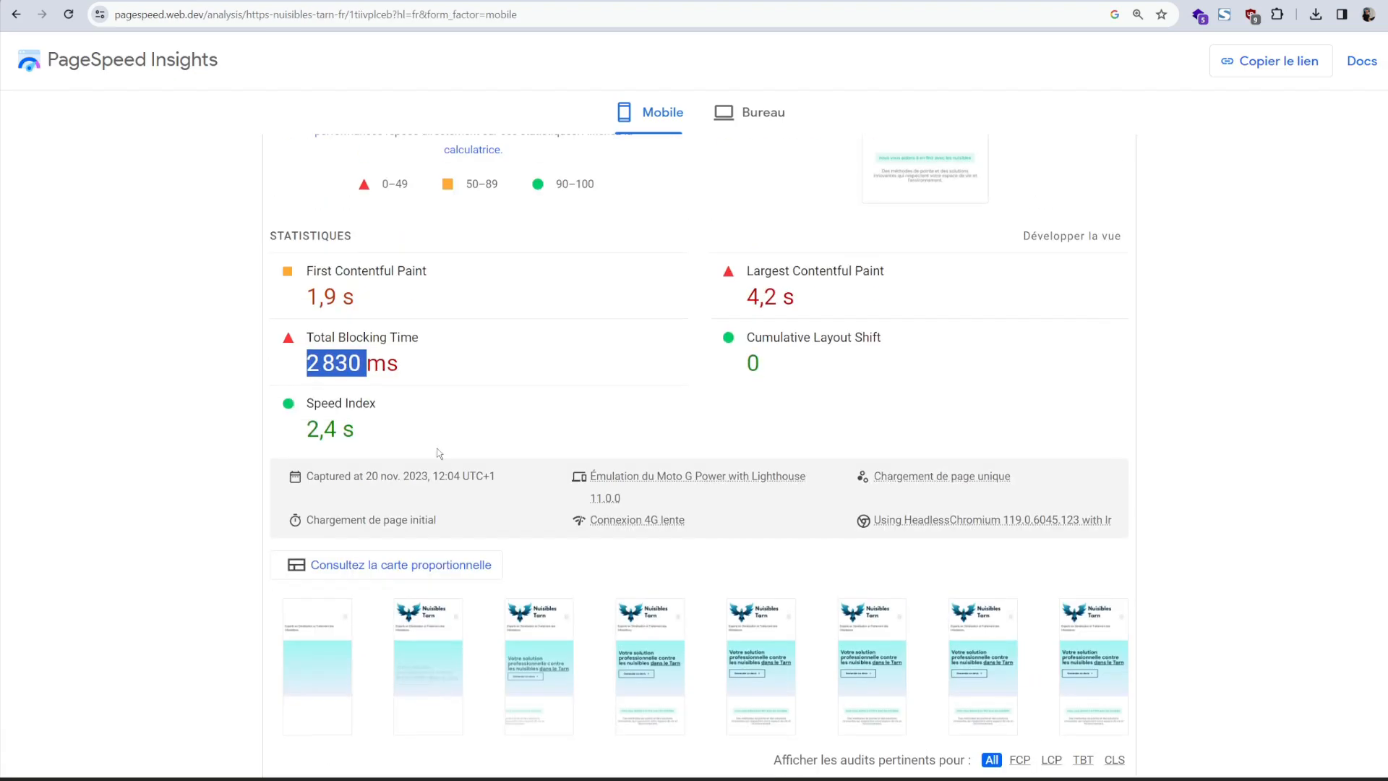
{"action": "scroll", "coordinate": [441, 365], "scroll_direction": "down", "scroll_amount": 5}
{"action": "left_click", "coordinate": [1070, 425]}
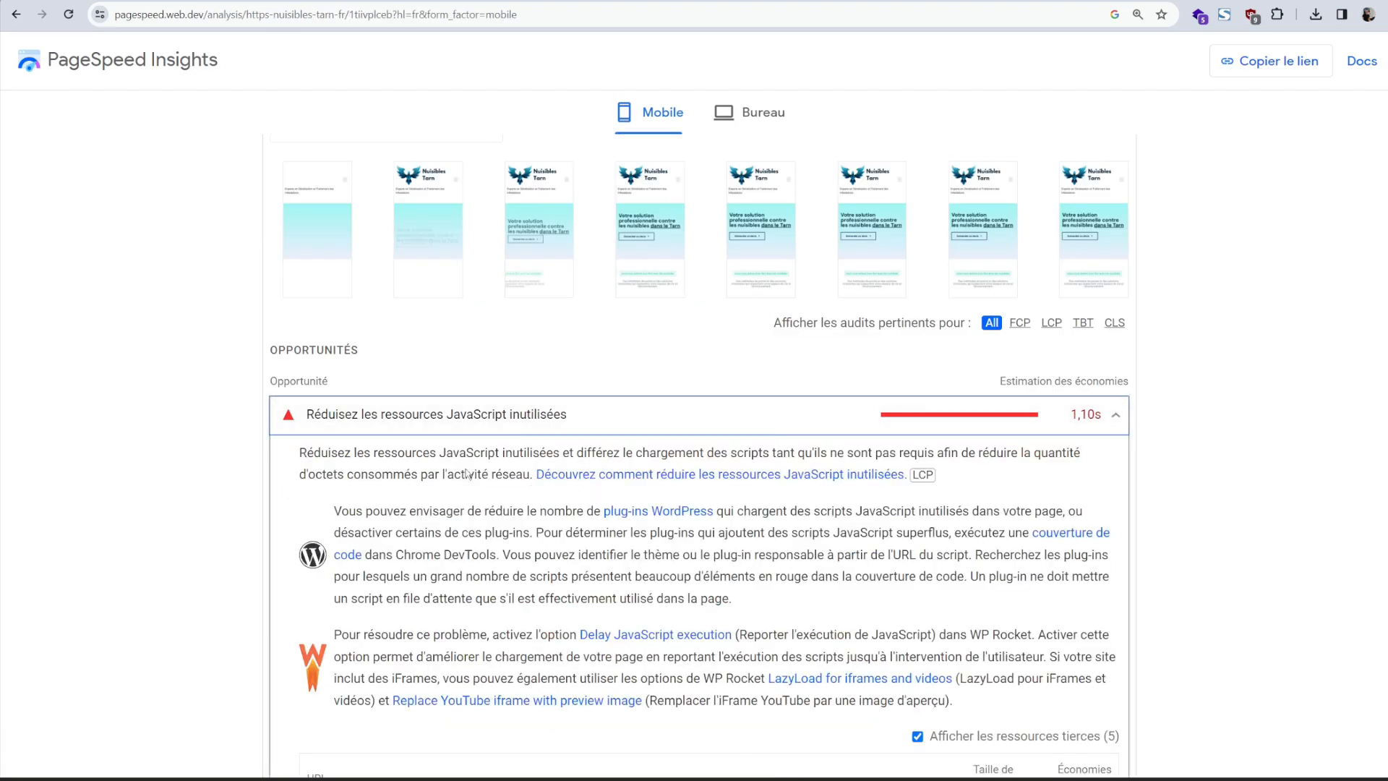
{"action": "left_click_drag", "start_coordinate": [352, 475], "coordinate": [1007, 672]}
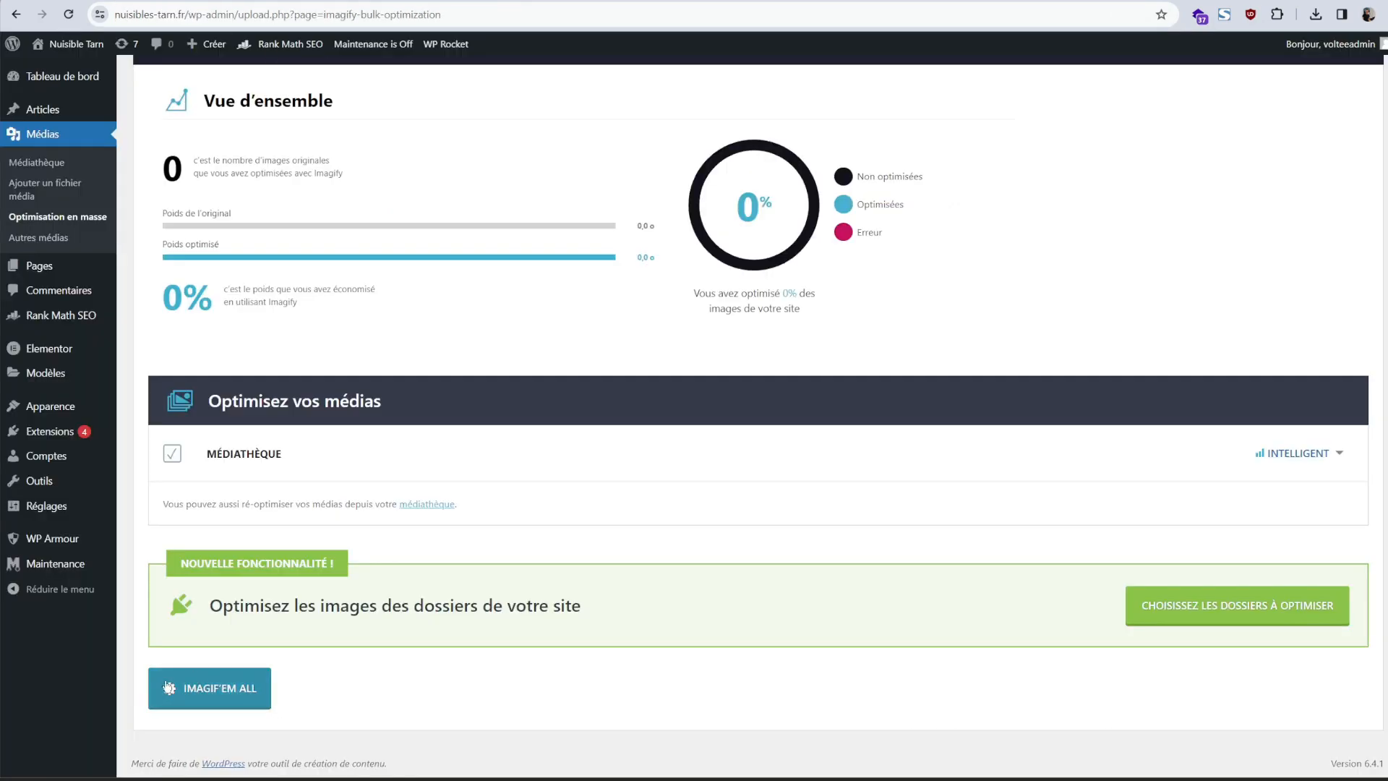
Step: Launch Imagify's bulk optimisation of the media library with the Intelligent compression level and reload the page
{"action": "left_click", "coordinate": [168, 688]}
{"action": "left_click", "coordinate": [691, 515]}
{"action": "left_click", "coordinate": [69, 12]}
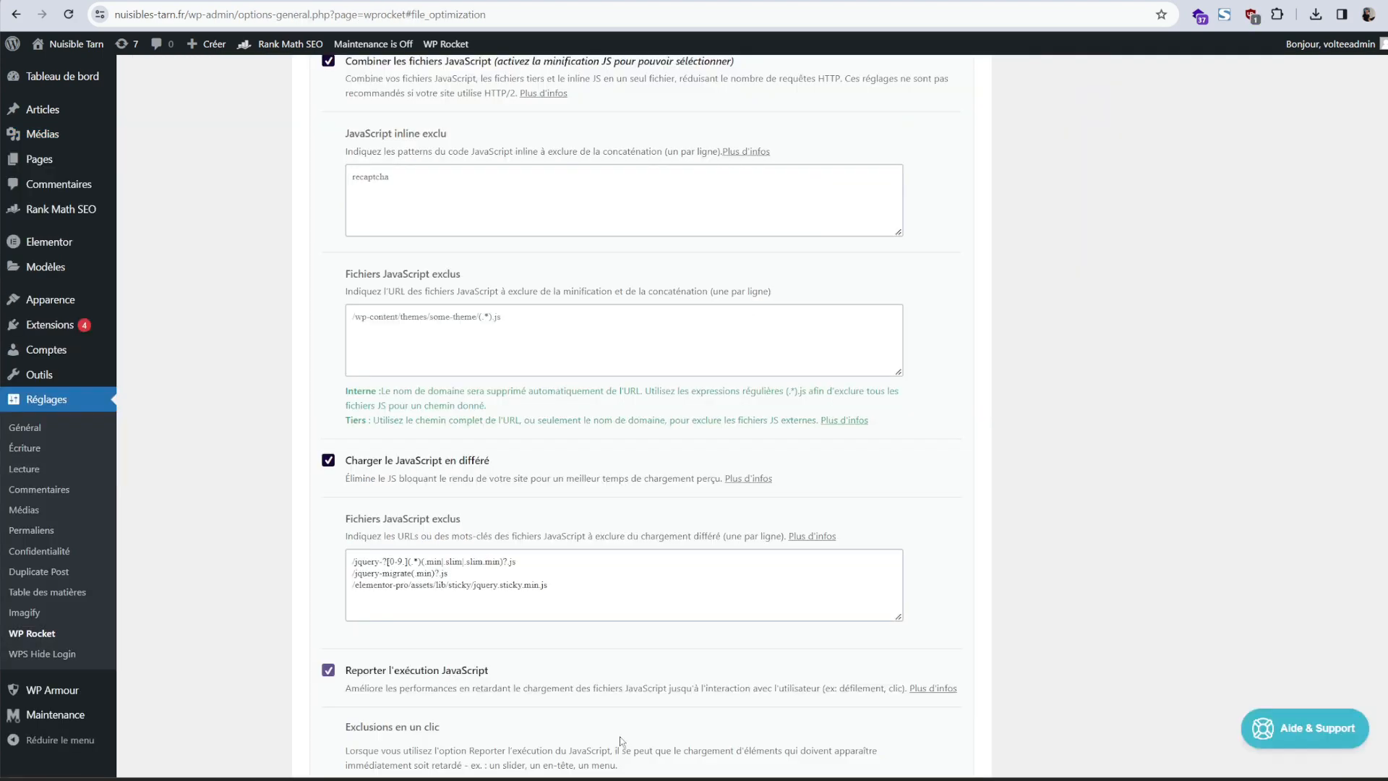
Step: Exclude every entry of the Extensions group from WP Rocket's delayed JavaScript execution through the one-click exclusions
{"action": "scroll", "coordinate": [603, 715], "scroll_direction": "down", "scroll_amount": 3}
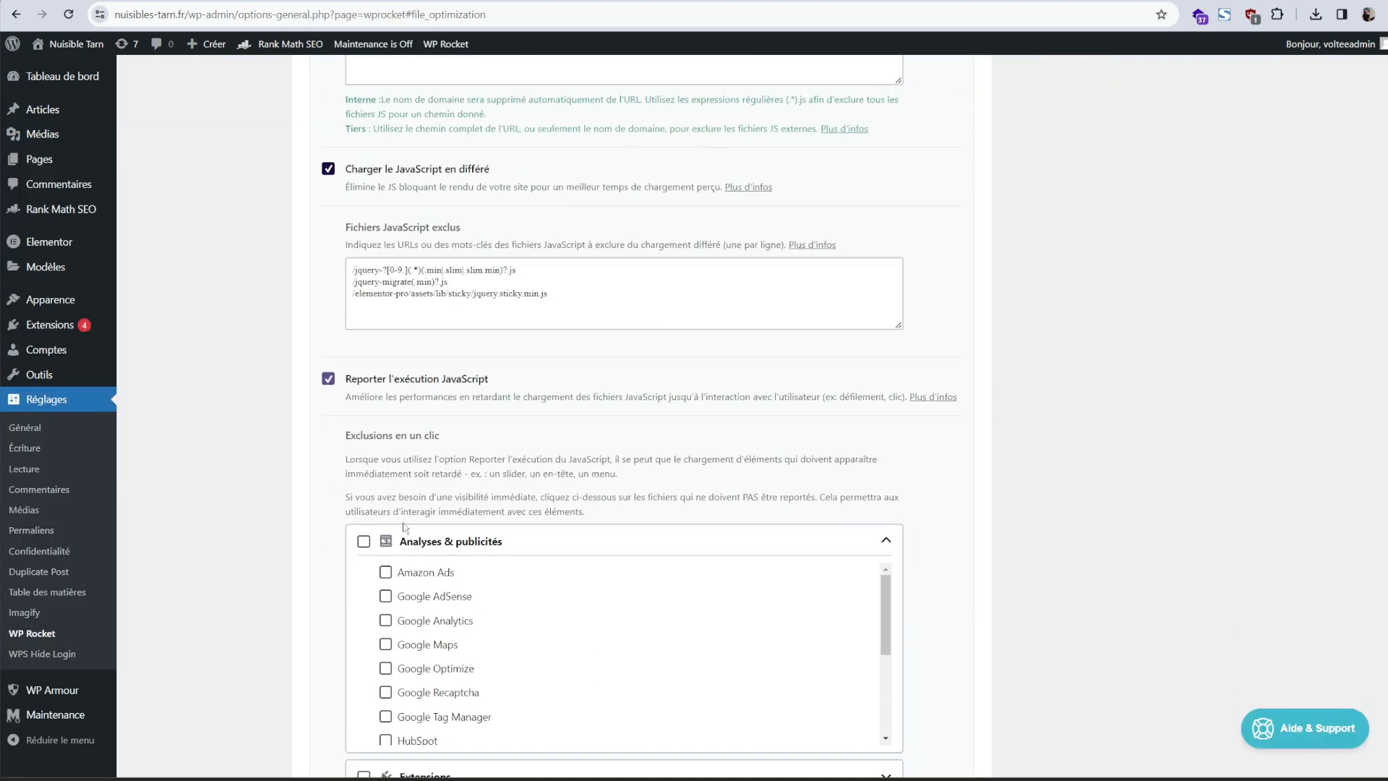
{"action": "scroll", "coordinate": [478, 425], "scroll_direction": "down", "scroll_amount": 3}
{"action": "scroll", "coordinate": [707, 447], "scroll_direction": "down", "scroll_amount": 5}
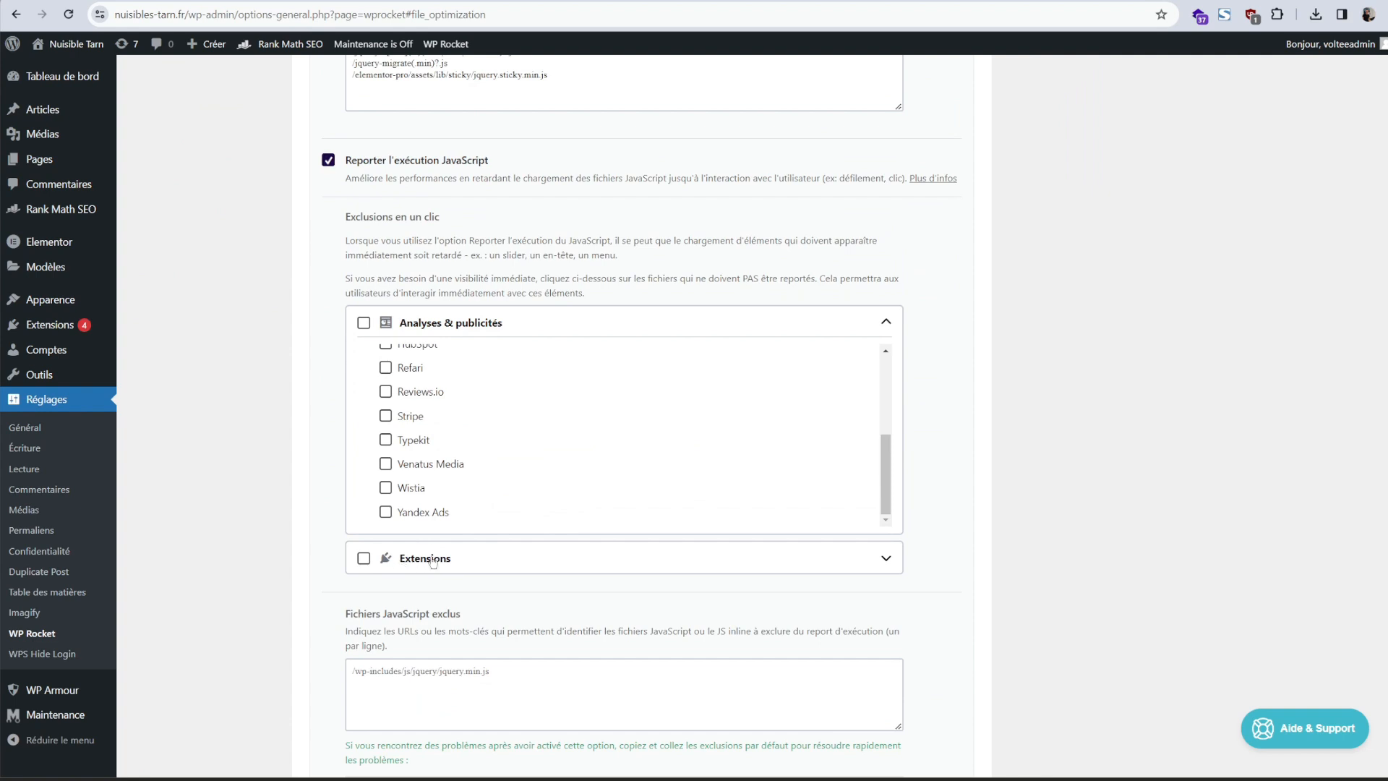
{"action": "left_click", "coordinate": [885, 558]}
{"action": "scroll", "coordinate": [477, 584], "scroll_direction": "down", "scroll_amount": 1}
{"action": "scroll", "coordinate": [505, 599], "scroll_direction": "up", "scroll_amount": 1}
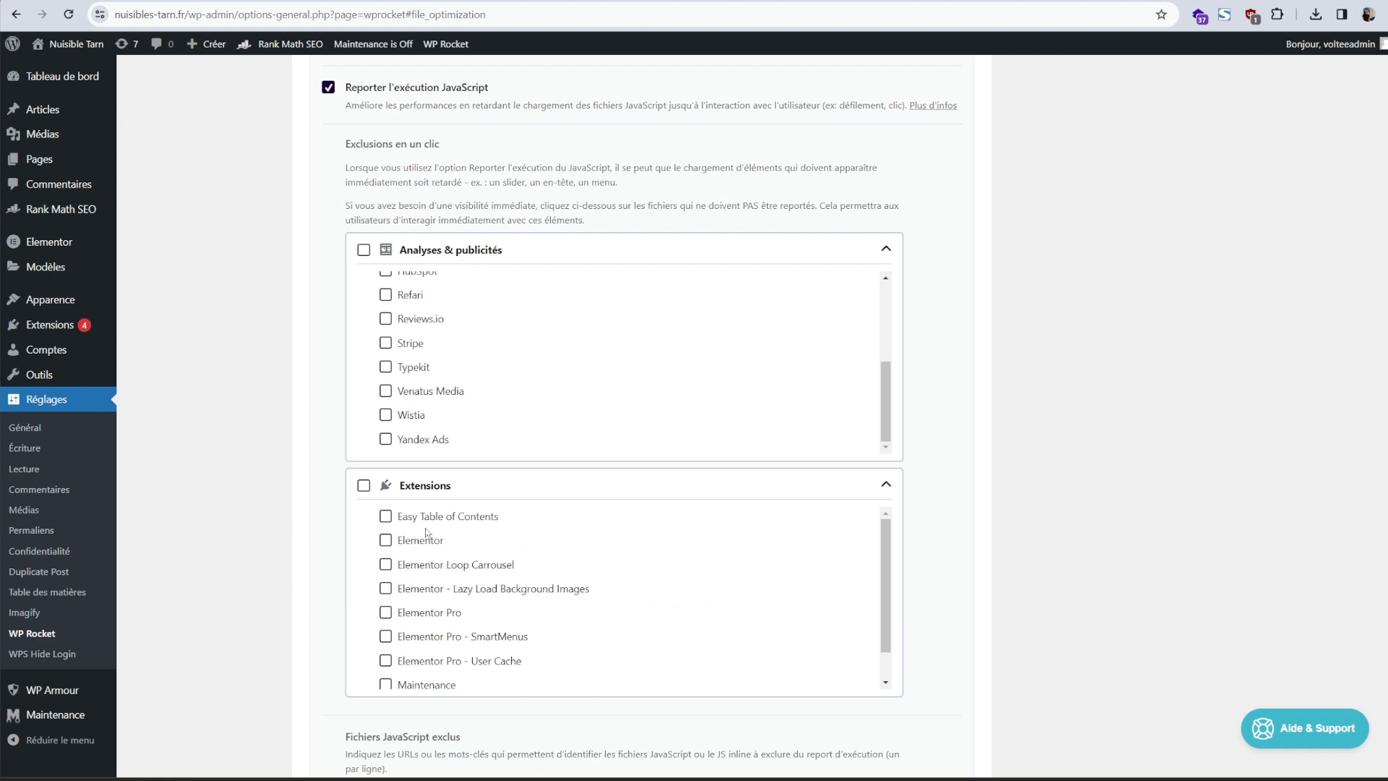
{"action": "left_click", "coordinate": [364, 485]}
{"action": "scroll", "coordinate": [404, 558], "scroll_direction": "down", "scroll_amount": 1}
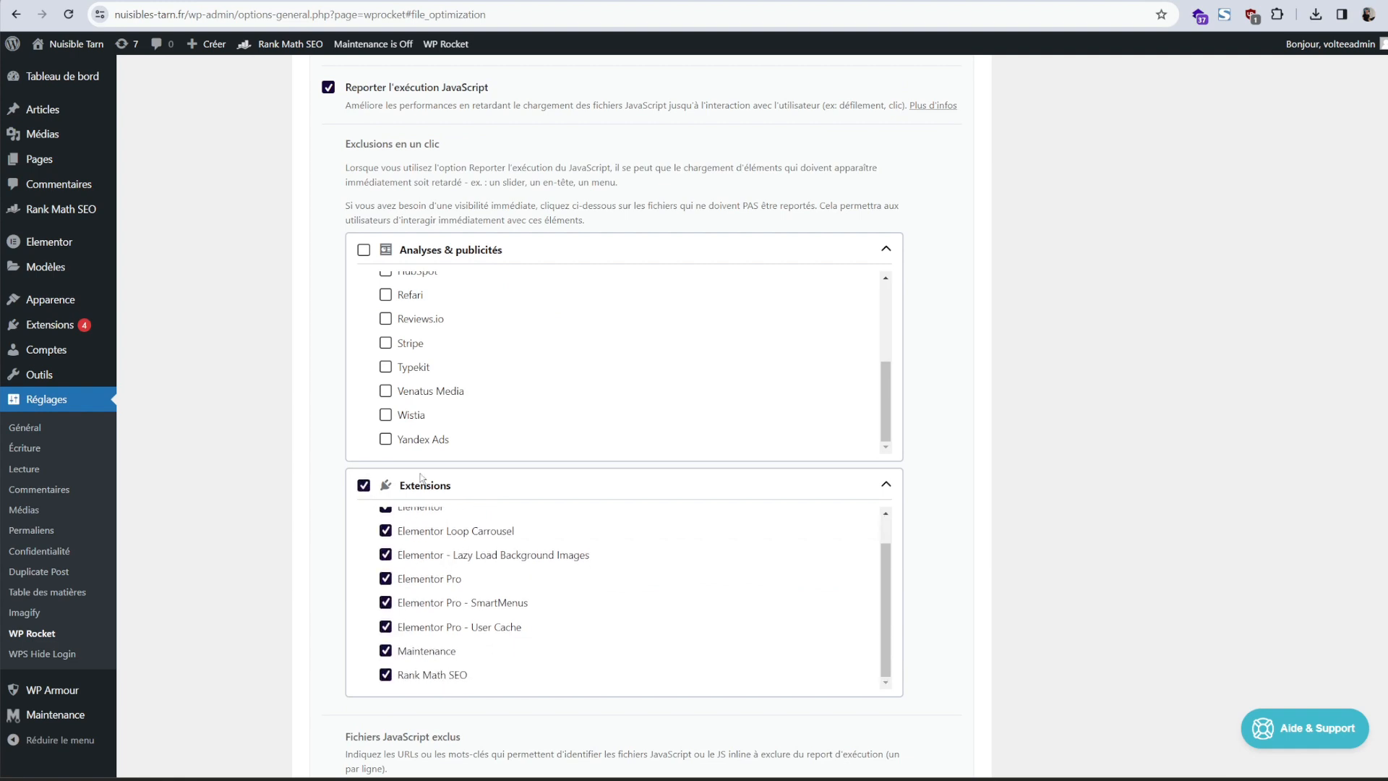
Step: Remove Rank Math SEO, Elementor and Elementor Pro from the one-click exclusions for delayed JavaScript execution
{"action": "left_click", "coordinate": [386, 677]}
{"action": "scroll", "coordinate": [442, 594], "scroll_direction": "up", "scroll_amount": 1}
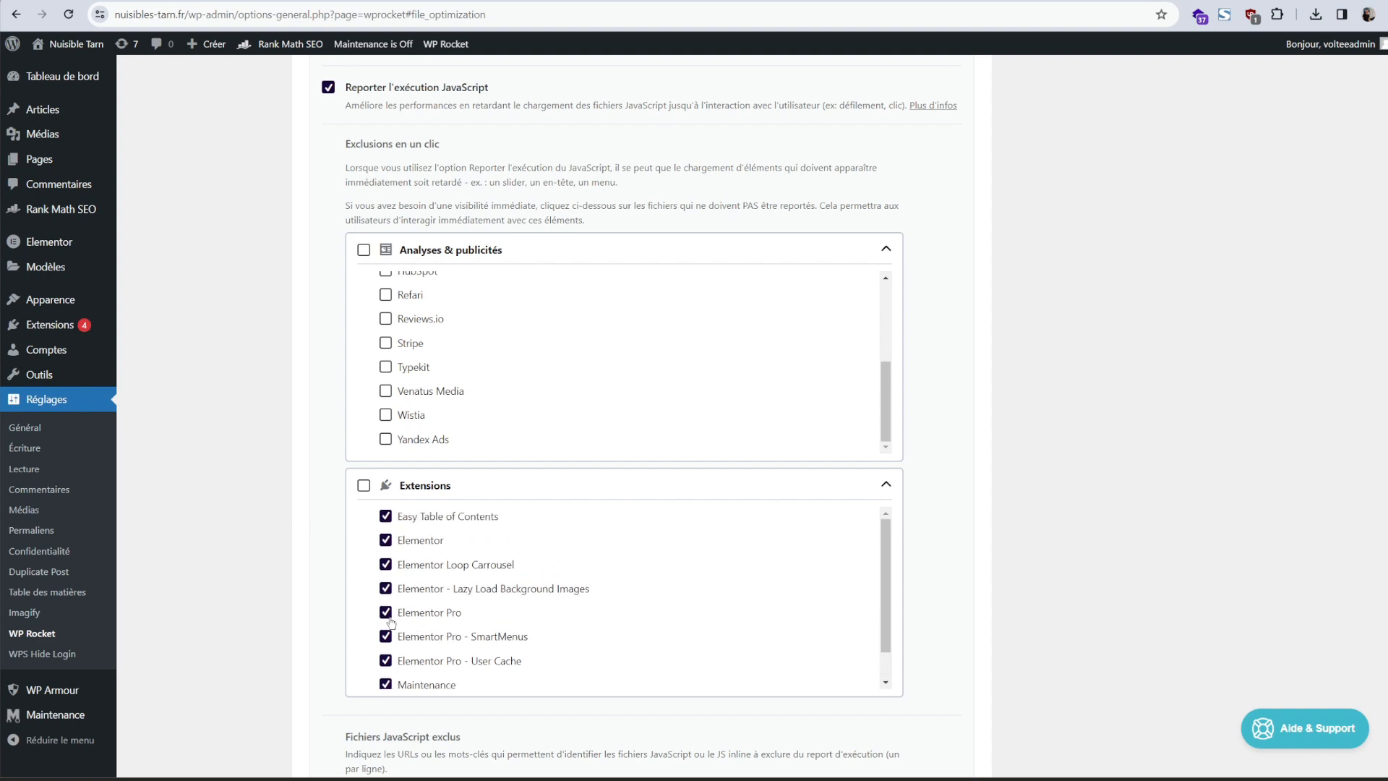
{"action": "left_click", "coordinate": [385, 540]}
{"action": "left_click", "coordinate": [385, 613]}
{"action": "scroll", "coordinate": [441, 622], "scroll_direction": "up", "scroll_amount": 2}
{"action": "scroll", "coordinate": [511, 673], "scroll_direction": "down", "scroll_amount": 5}
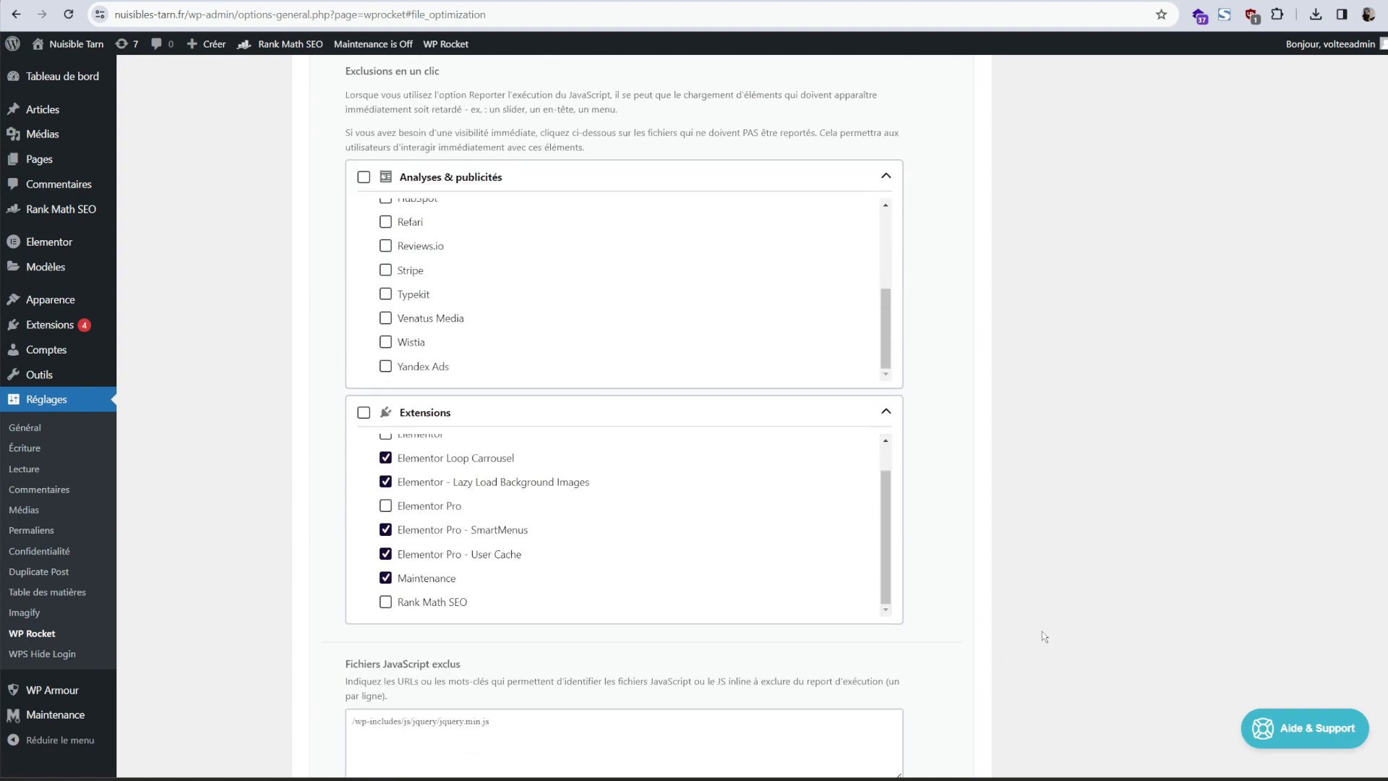
{"action": "scroll", "coordinate": [651, 737], "scroll_direction": "down", "scroll_amount": 3}
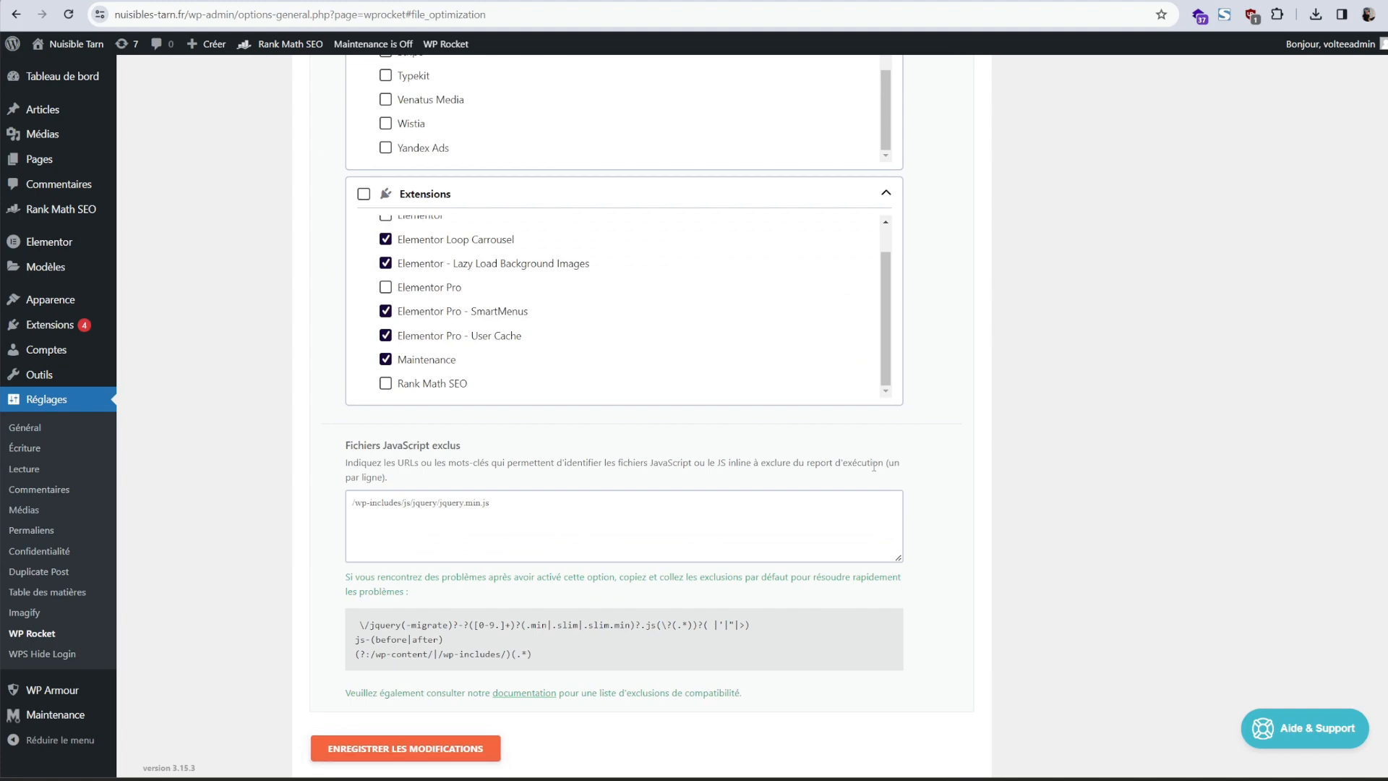
Step: Move the three excluded script patterns from deferred JavaScript loading to the delayed-execution exclusions and save the changes
{"action": "scroll", "coordinate": [873, 466], "scroll_direction": "up", "scroll_amount": 12}
{"action": "left_click_drag", "start_coordinate": [549, 367], "coordinate": [327, 346]}
{"action": "key", "text": "ctrl+x"}
{"action": "scroll", "coordinate": [434, 434], "scroll_direction": "down", "scroll_amount": 8}
{"action": "left_click", "coordinate": [443, 587]}
{"action": "key", "text": "ctrl+v"}
{"action": "scroll", "coordinate": [547, 672], "scroll_direction": "down", "scroll_amount": 2}
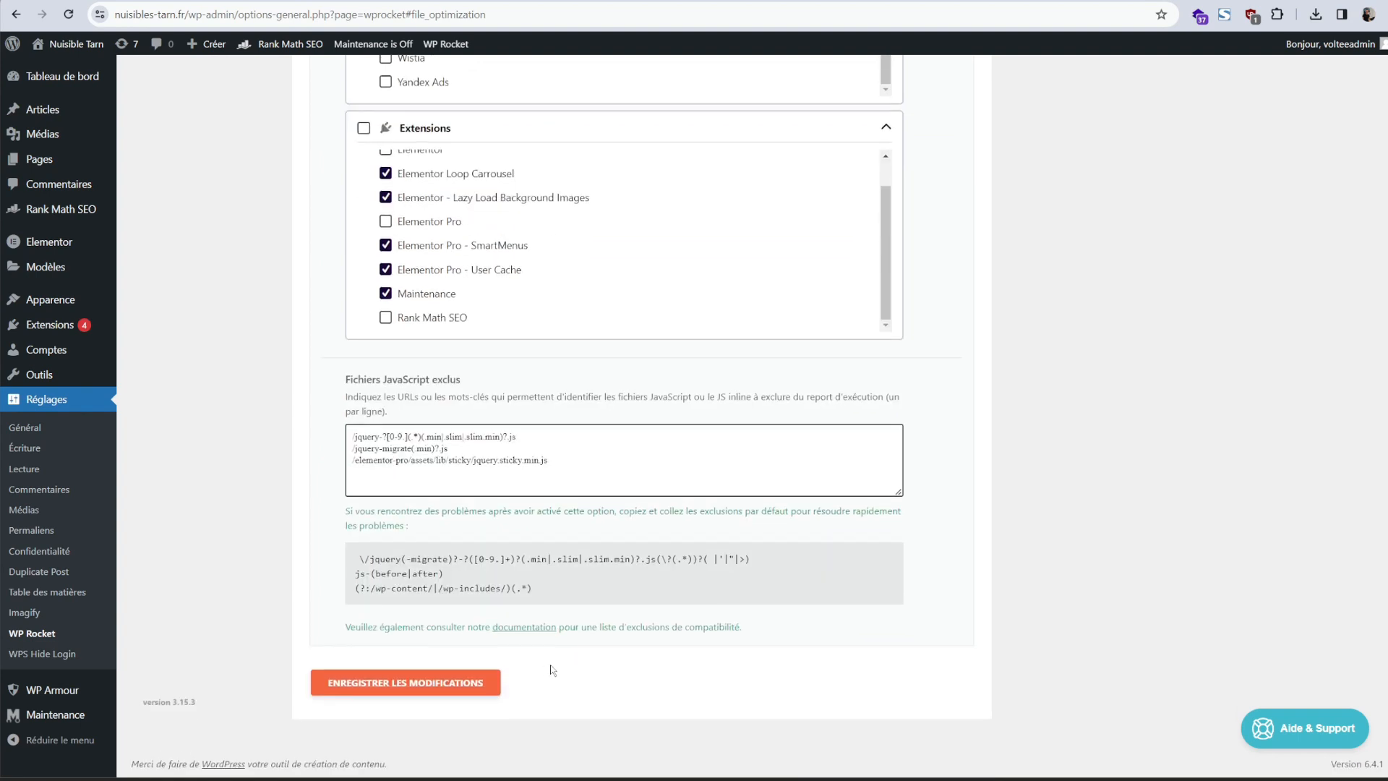
{"action": "left_click", "coordinate": [483, 681]}
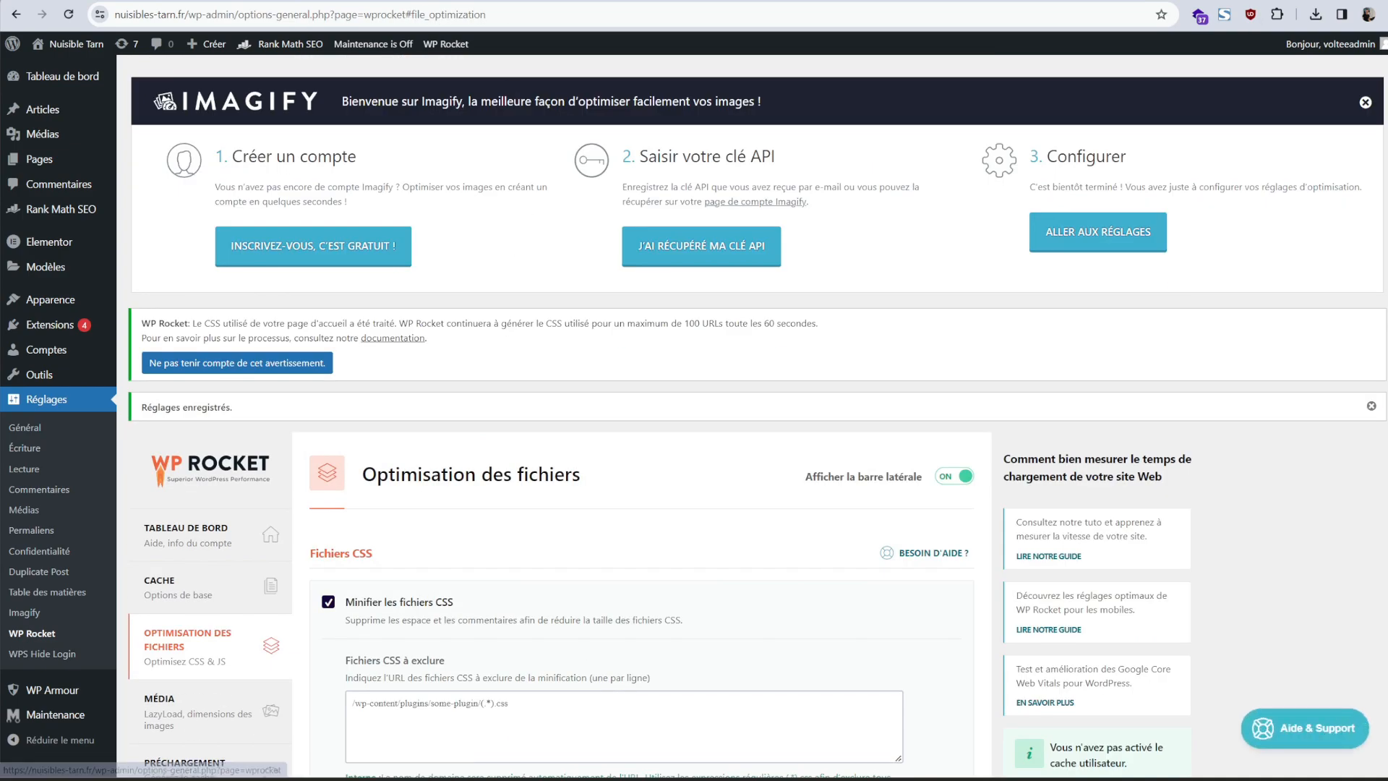
{"action": "left_click", "coordinate": [340, 0]}
{"action": "key", "text": "F5"}
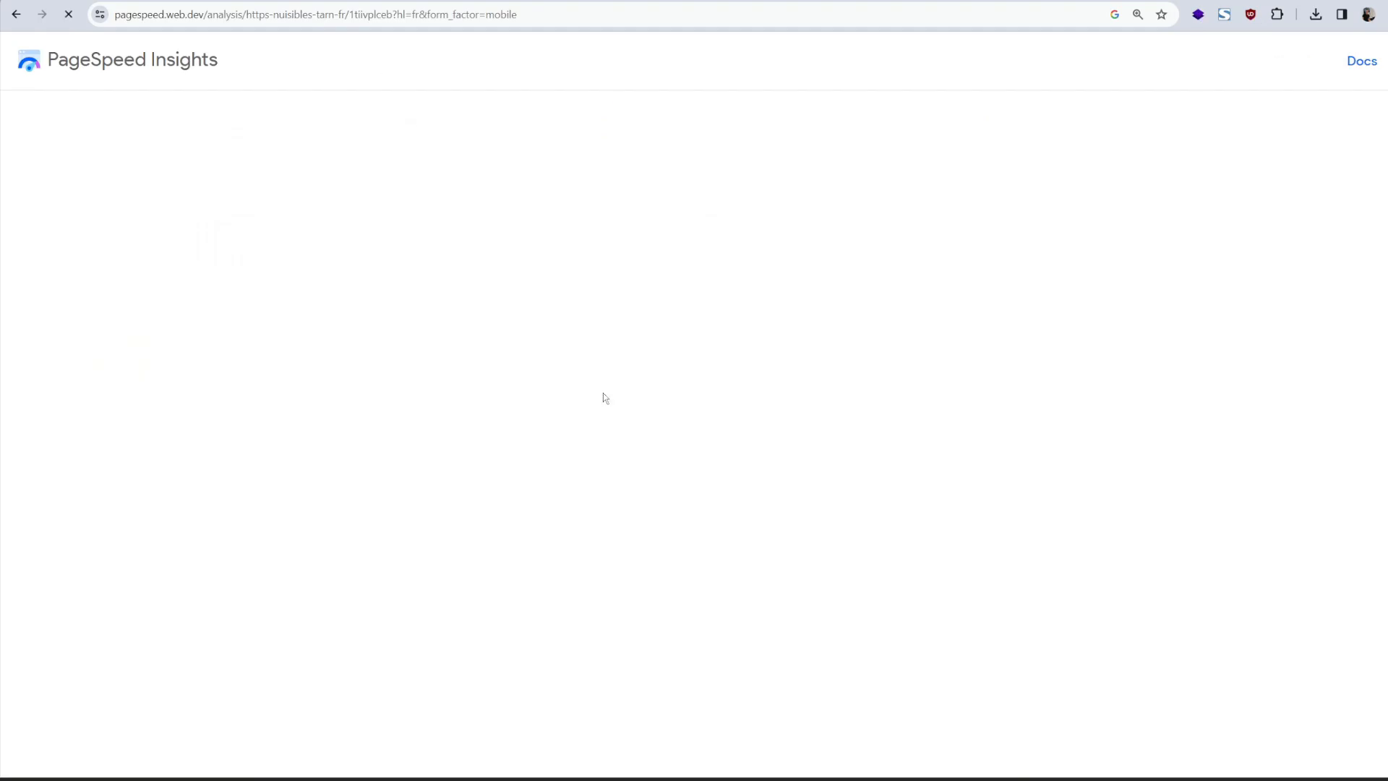
{"action": "left_click", "coordinate": [1045, 181]}
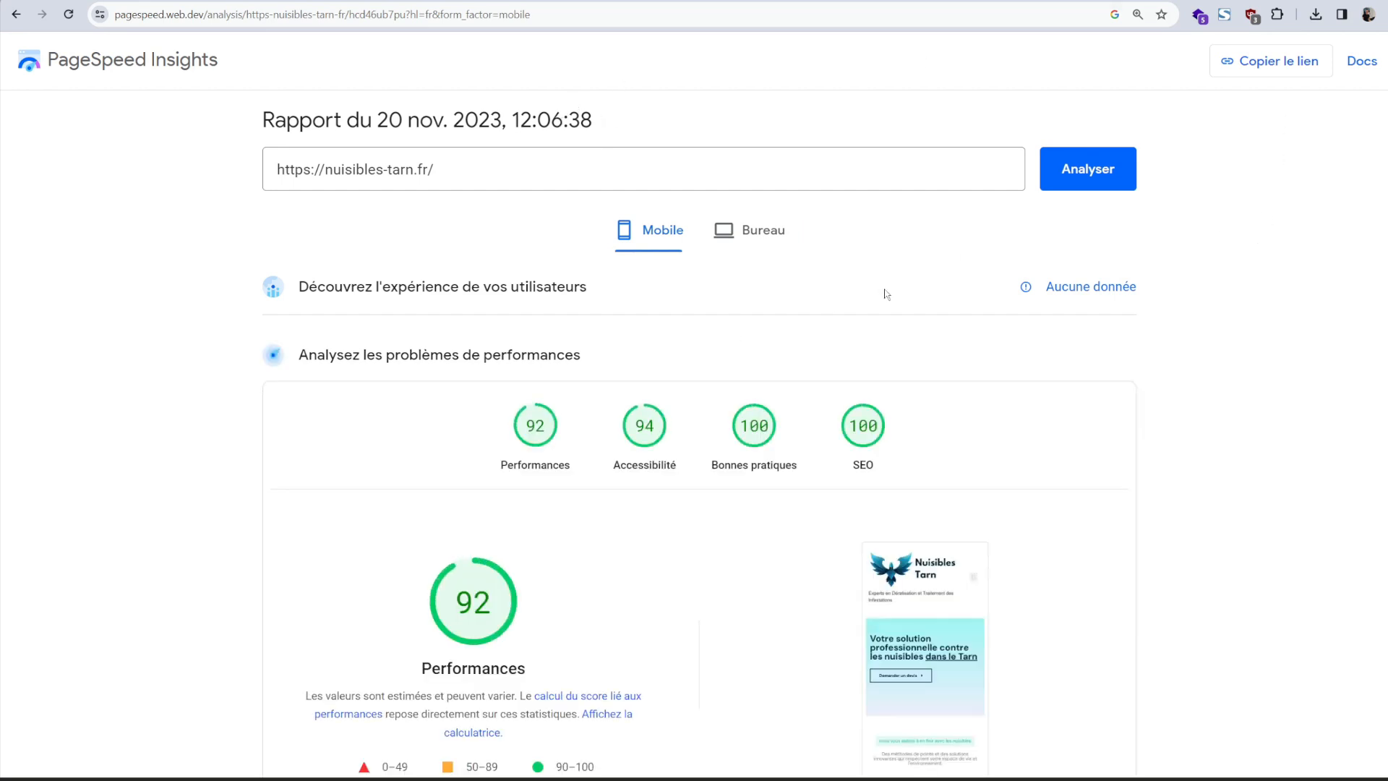
{"action": "left_click", "coordinate": [748, 229]}
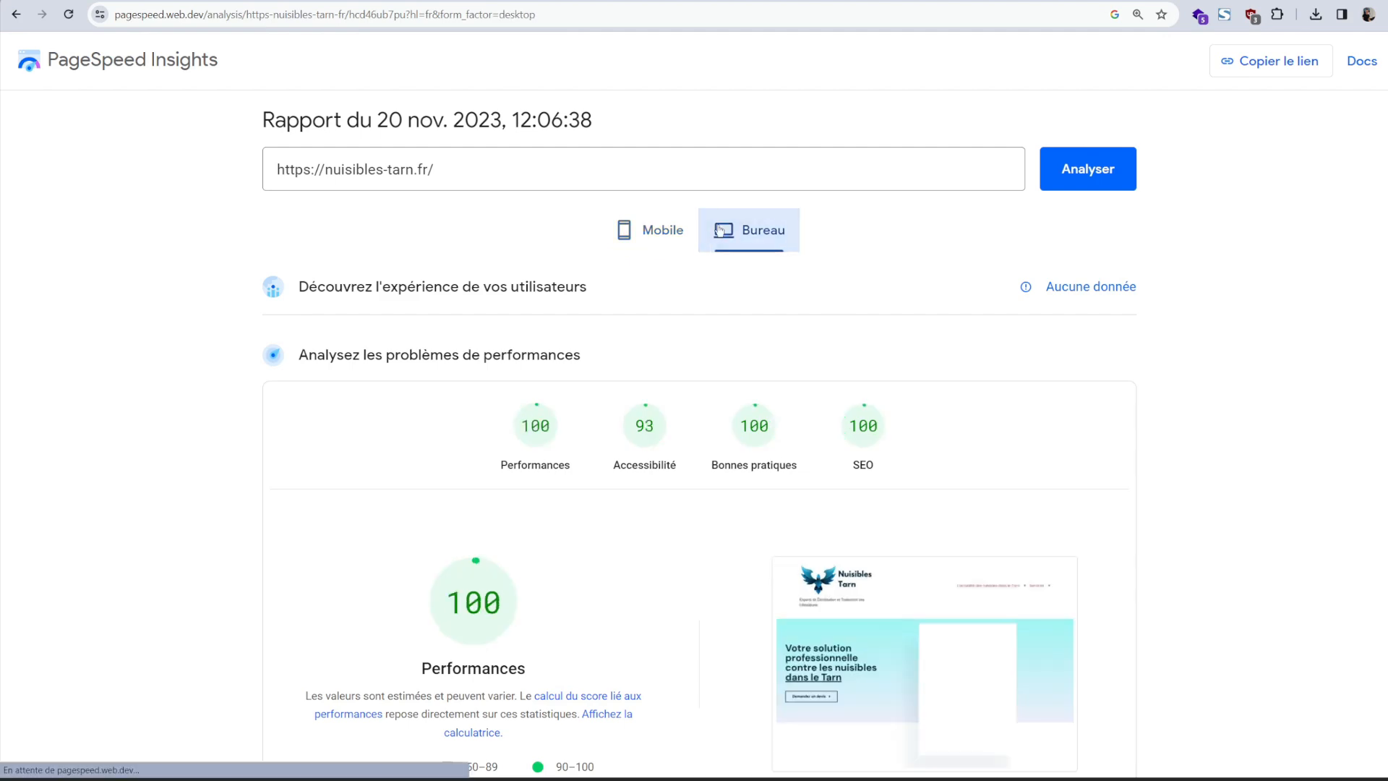
{"action": "left_click", "coordinate": [660, 244]}
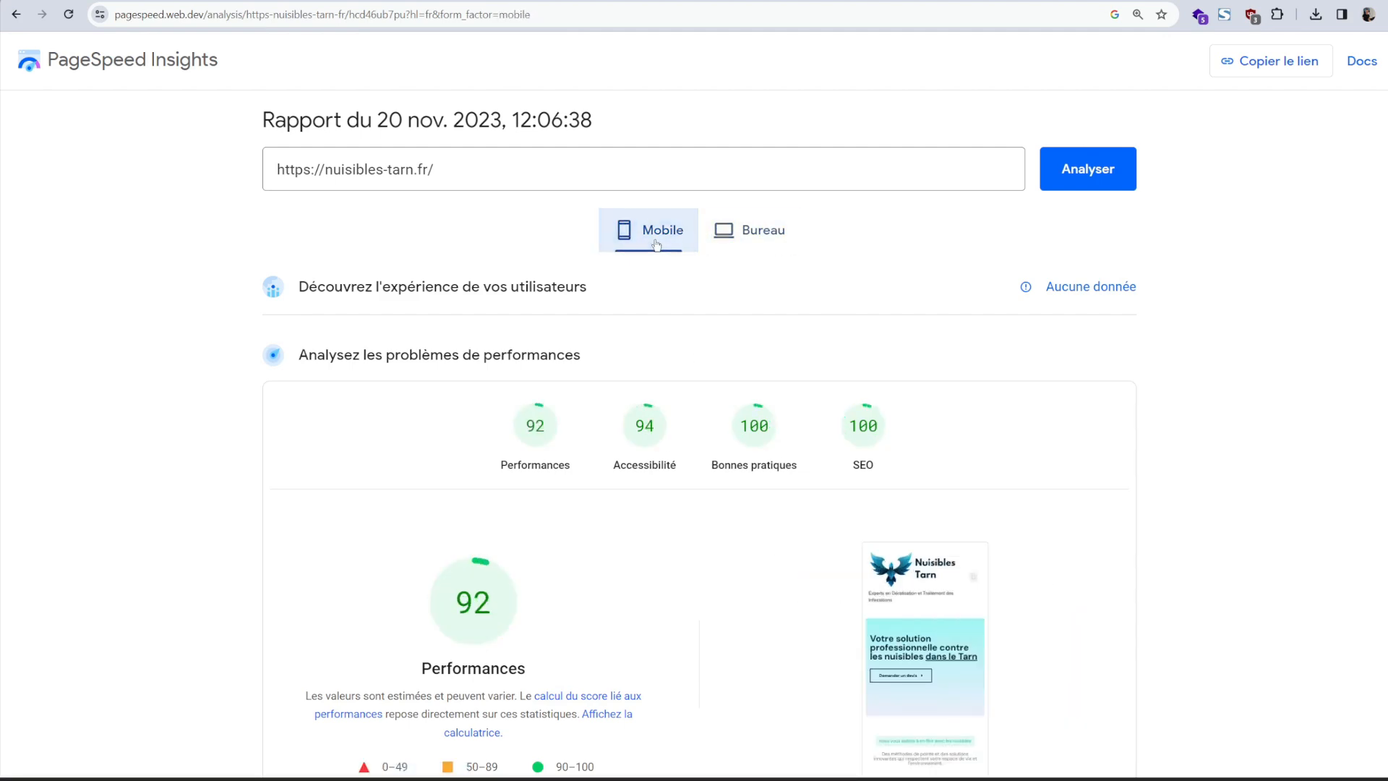
Step: Examine the mobile report's unused JavaScript opportunity and inspect the jquery.min.js file it lists
{"action": "scroll", "coordinate": [824, 343], "scroll_direction": "down", "scroll_amount": 6}
{"action": "scroll", "coordinate": [823, 341], "scroll_direction": "down", "scroll_amount": 7}
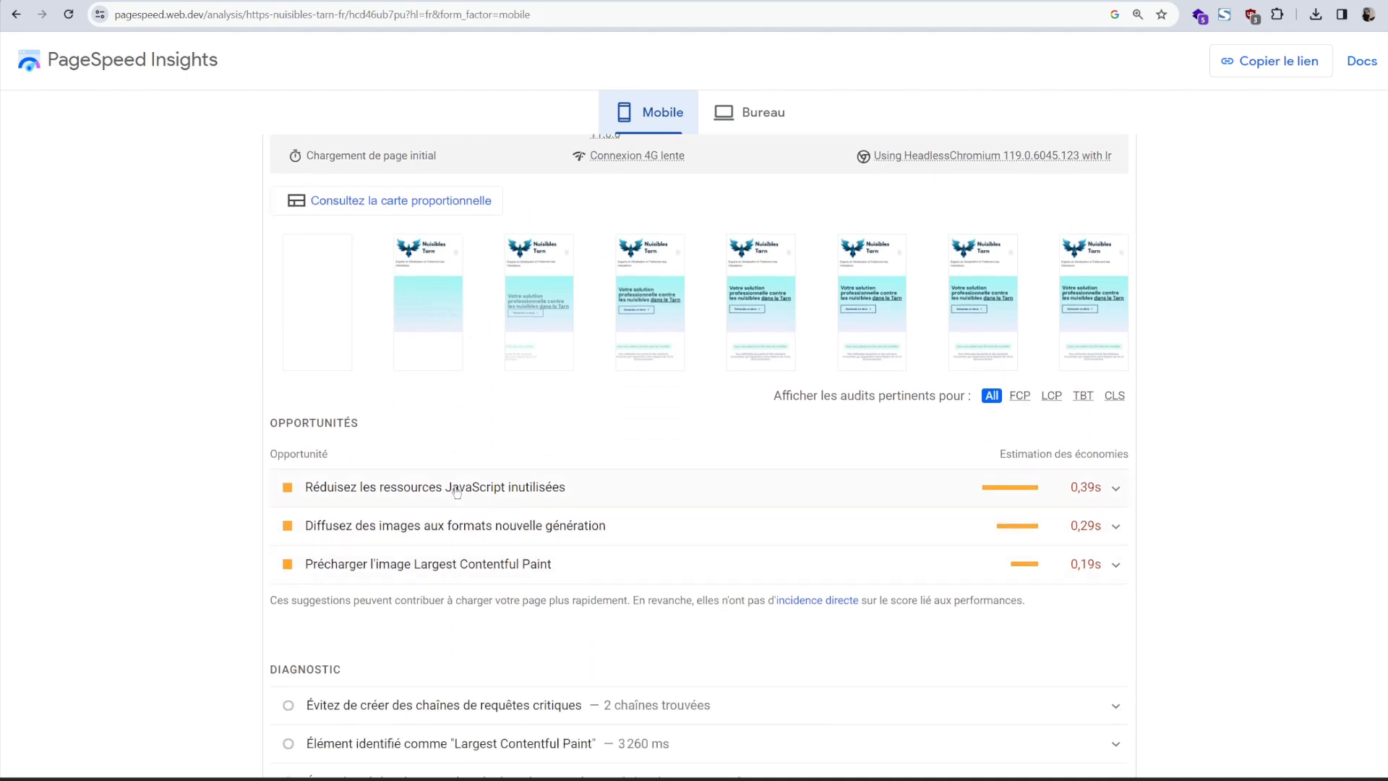
{"action": "left_click", "coordinate": [455, 489]}
{"action": "scroll", "coordinate": [494, 455], "scroll_direction": "down", "scroll_amount": 3}
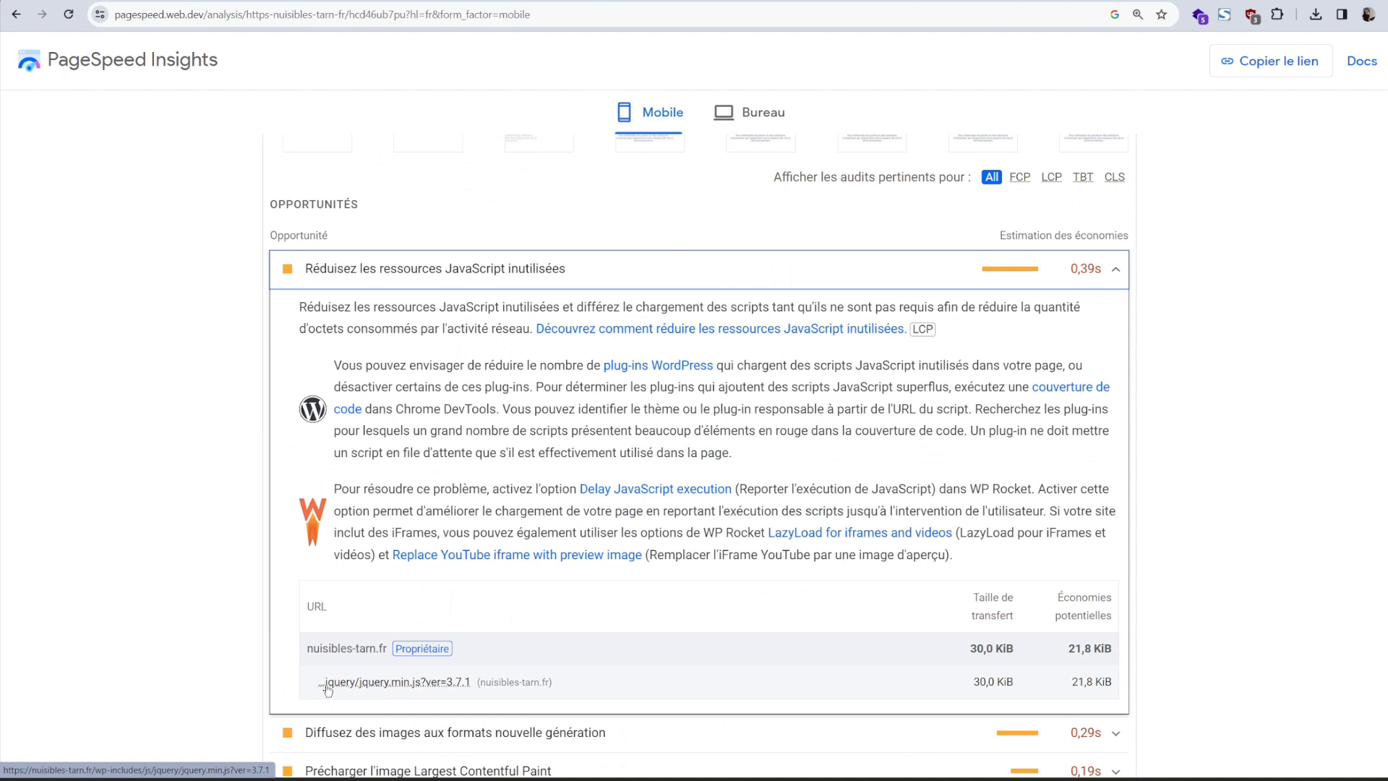
{"action": "scroll", "coordinate": [499, 658], "scroll_direction": "down", "scroll_amount": 1}
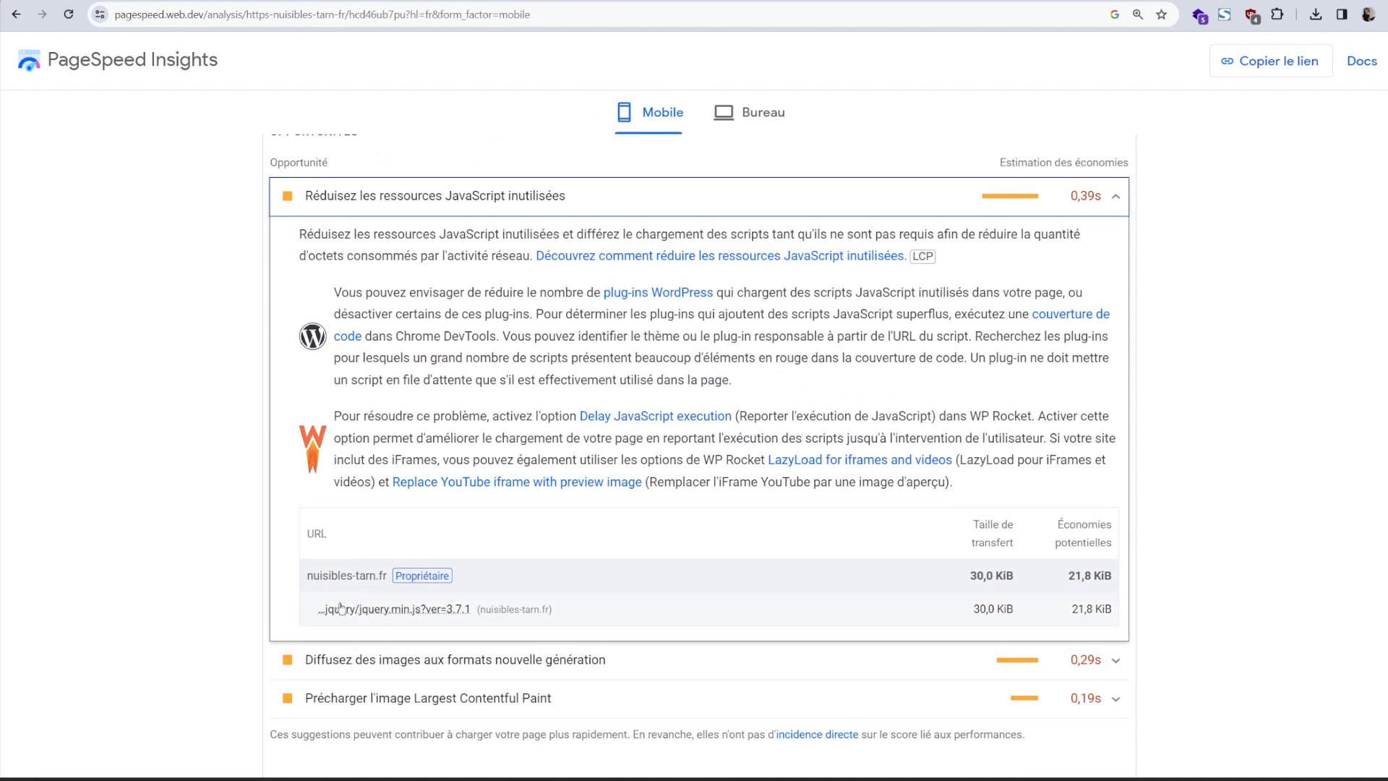
{"action": "left_click_drag", "start_coordinate": [333, 618], "coordinate": [438, 620]}
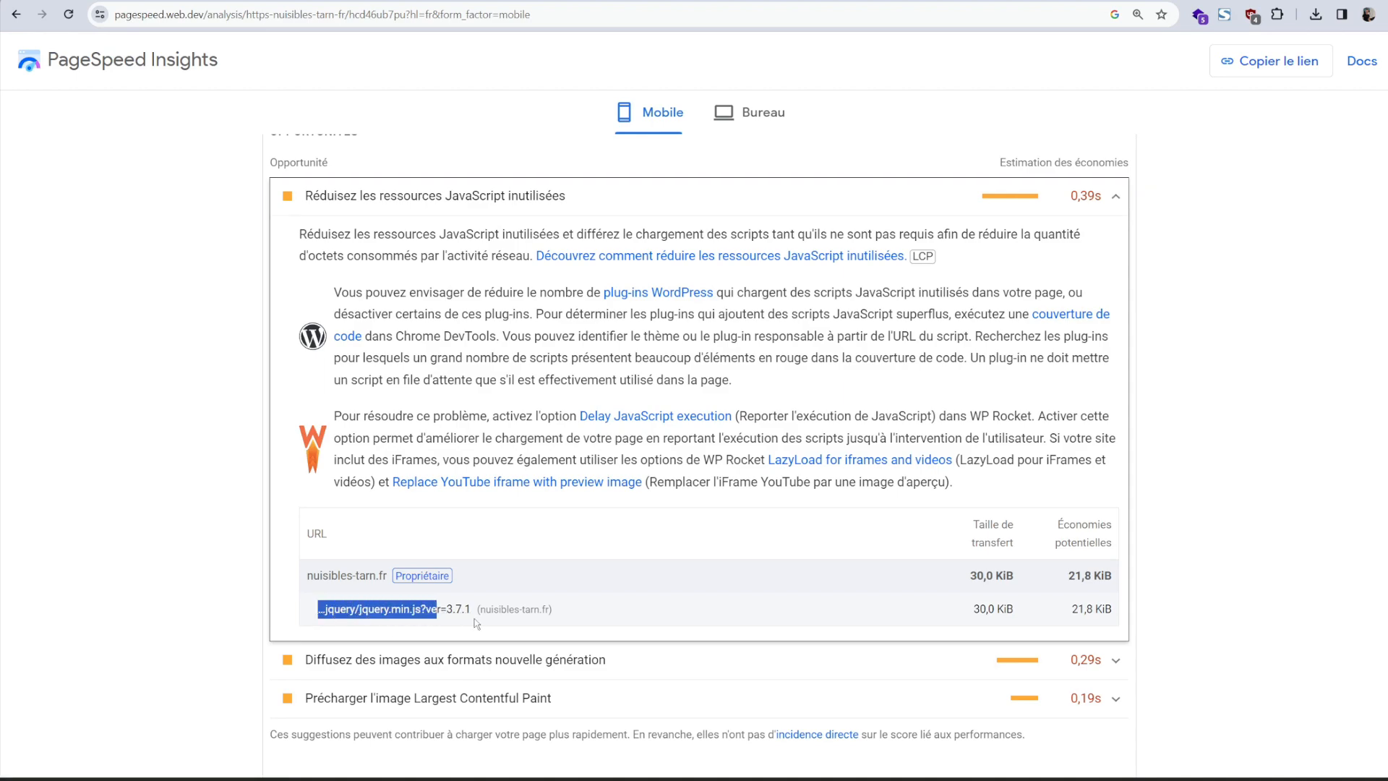
{"action": "left_click", "coordinate": [462, 613]}
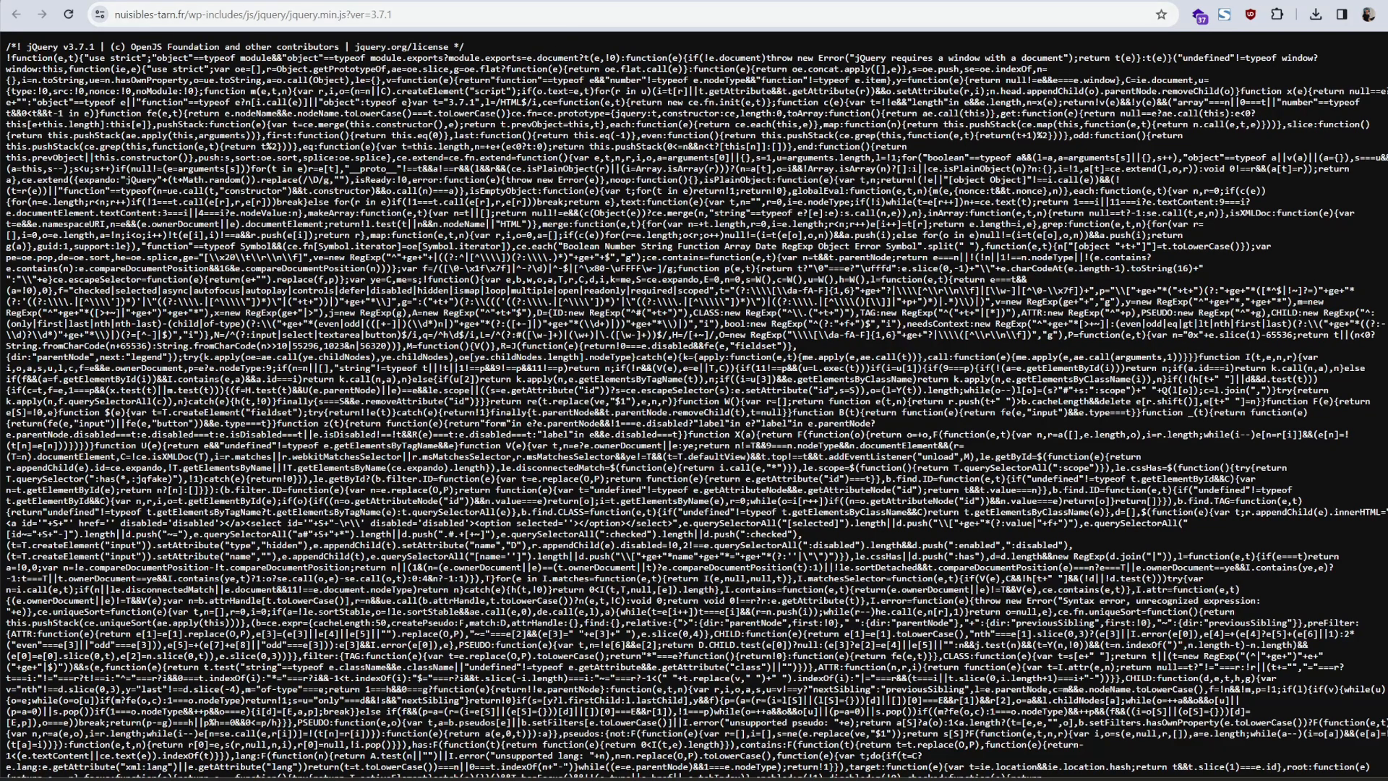
{"action": "left_click", "coordinate": [547, 1]}
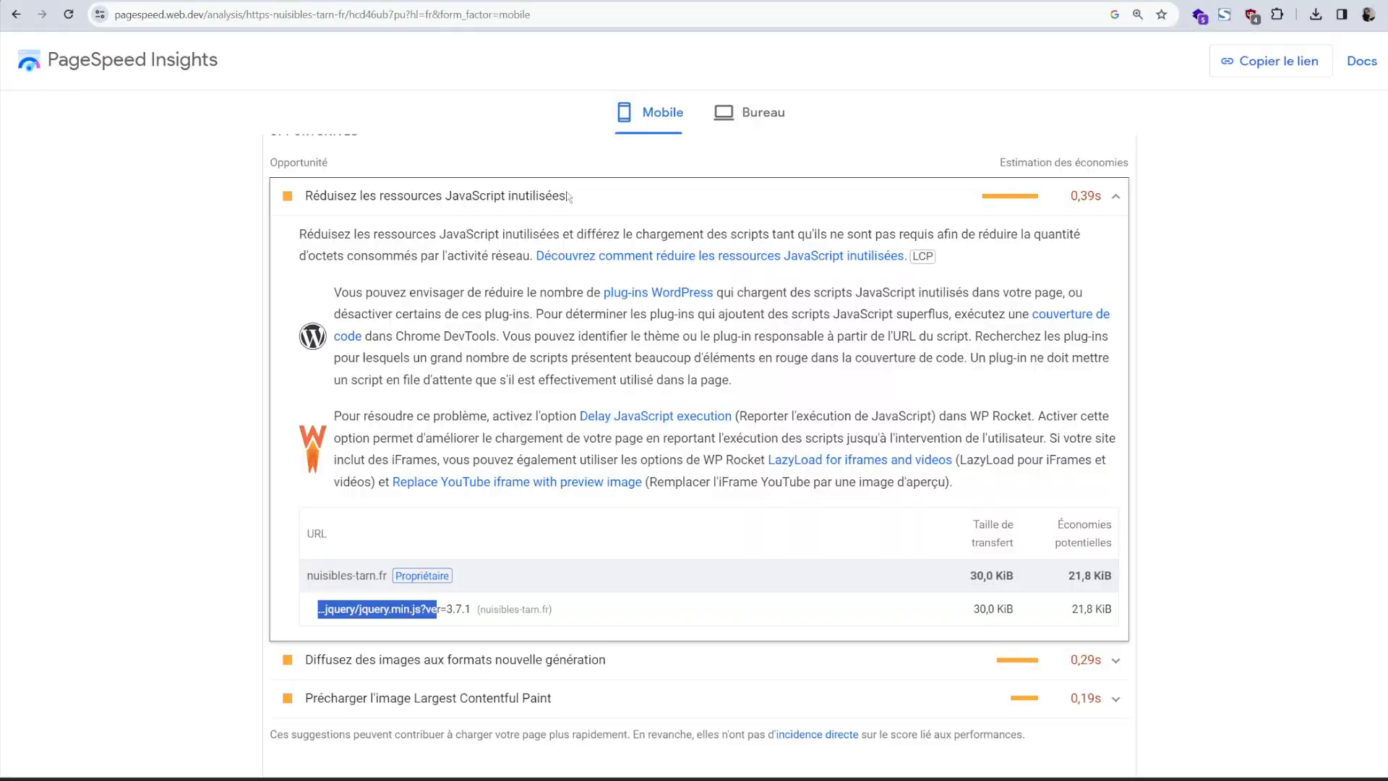
Step: Copy the flagged jQuery path, add /jquery/jquery.min.js?ver=3.7.1 to WP Rocket's delayed-execution exclusions and save the changes
{"action": "left_click_drag", "start_coordinate": [472, 612], "coordinate": [323, 617]}
{"action": "key", "text": "ctrl+c"}
{"action": "key", "text": "ctrl+shift+Tab"}
{"action": "scroll", "coordinate": [617, 565], "scroll_direction": "down", "scroll_amount": 20}
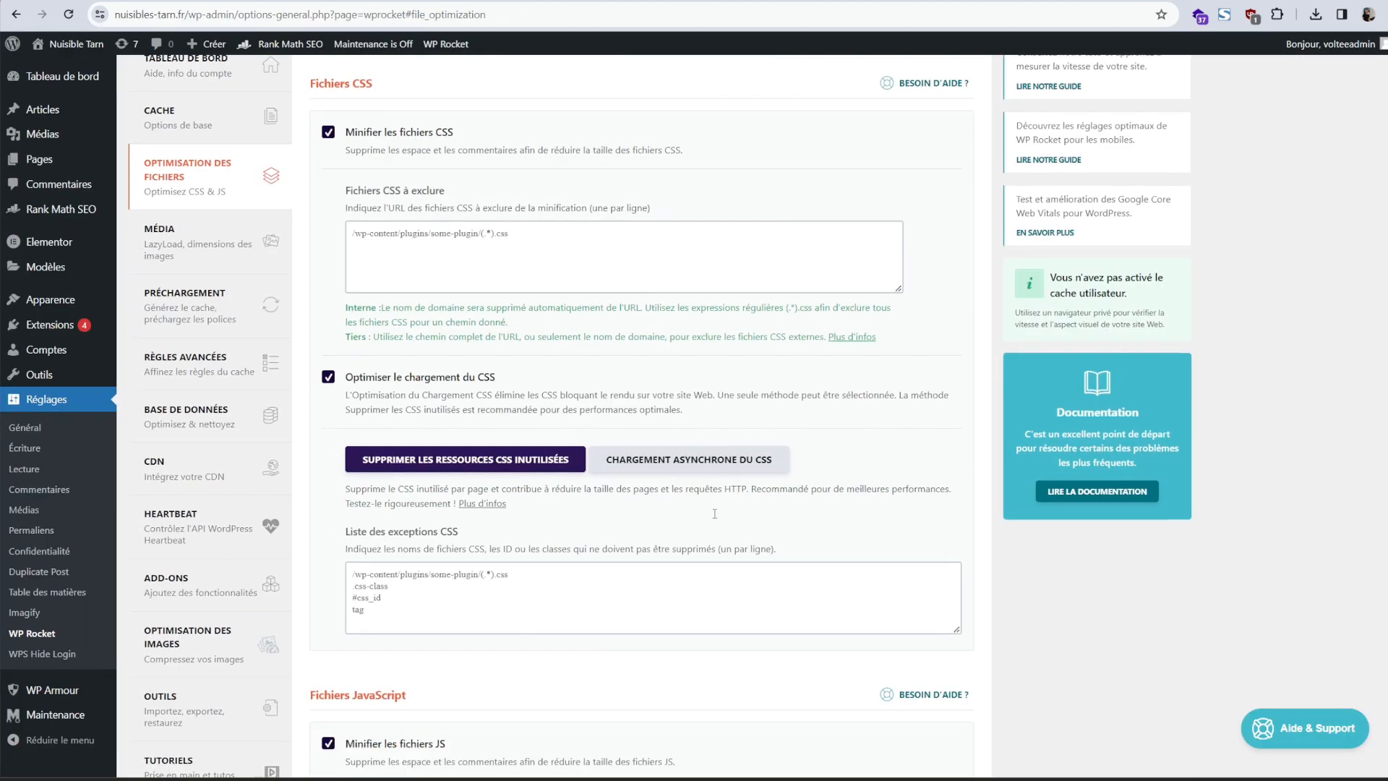
{"action": "scroll", "coordinate": [1140, 536], "scroll_direction": "down", "scroll_amount": 4}
{"action": "left_click", "coordinate": [699, 470]}
{"action": "key", "text": "Return"}
{"action": "key", "text": "ctrl+v"}
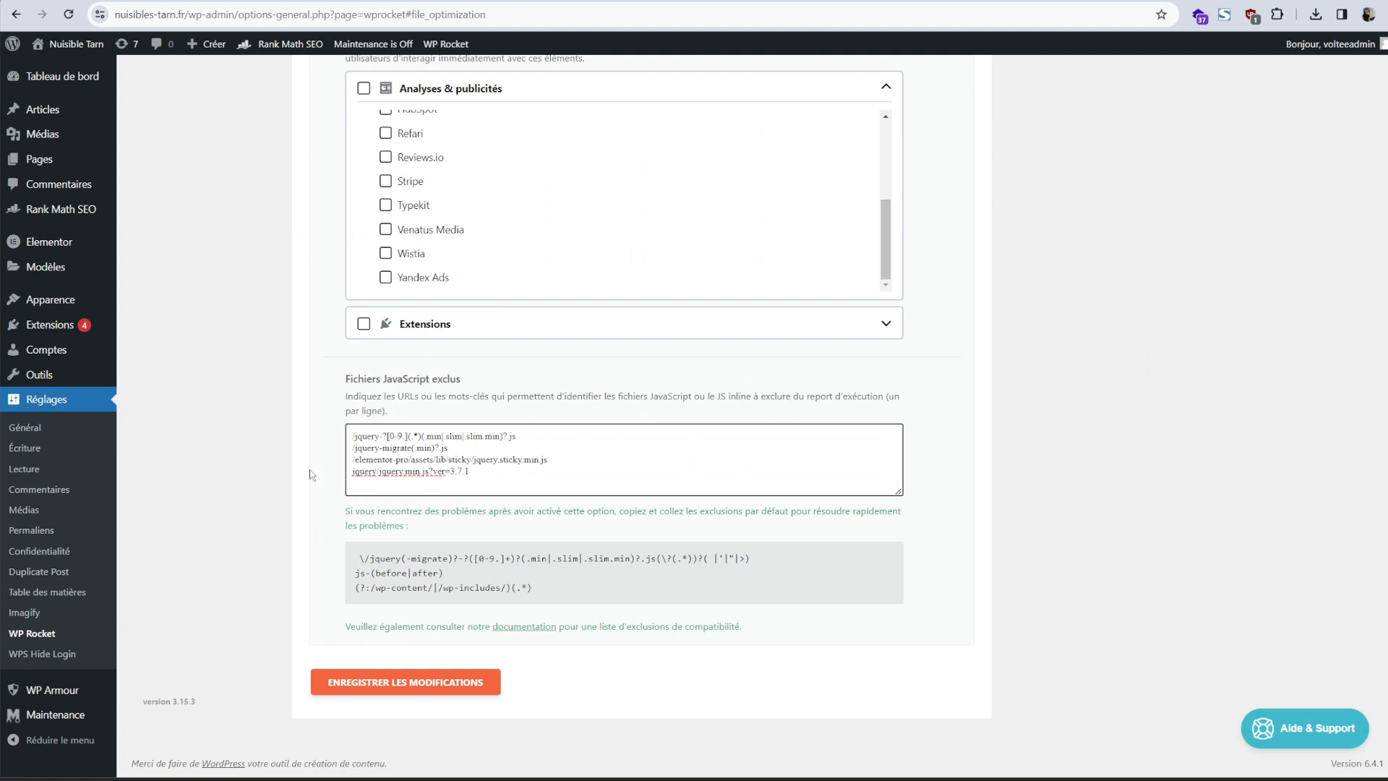
{"action": "key", "text": "Home"}
{"action": "type", "text": "/"}
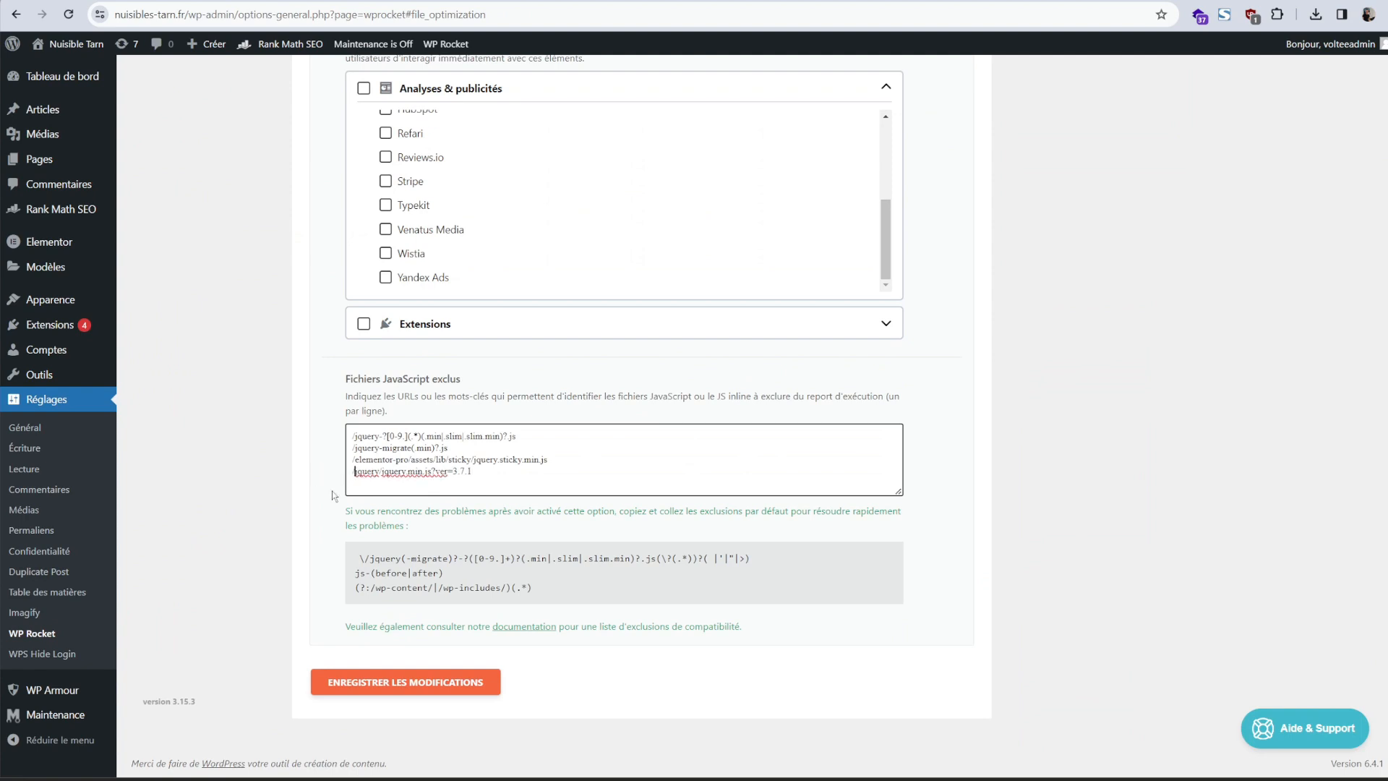
{"action": "left_click", "coordinate": [482, 691]}
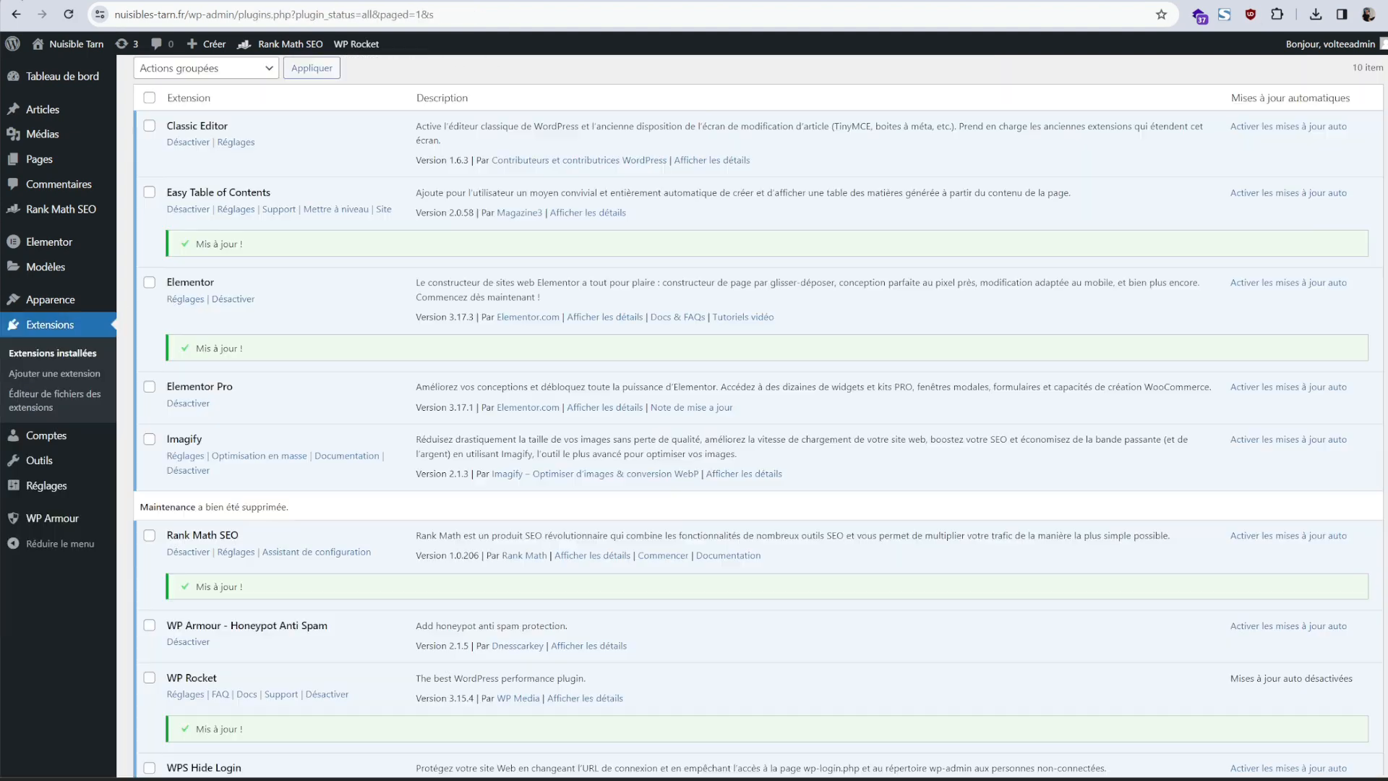
Step: Open Imagify's settings, save them and go to the bulk optimisation page to check the media library's progress
{"action": "key", "text": "ctrl+shift+a"}
{"action": "left_click", "coordinate": [250, 280]}
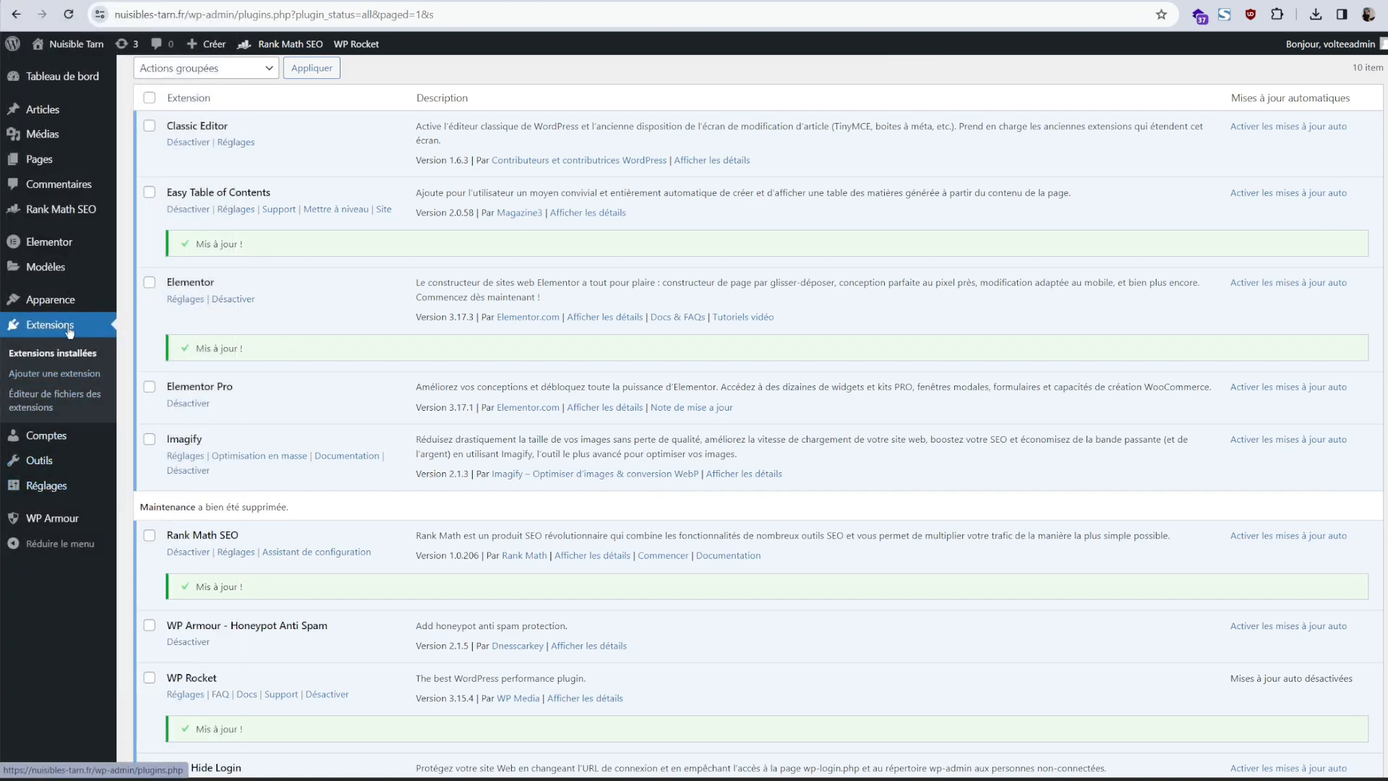
{"action": "mouse_move", "coordinate": [55, 311]}
{"action": "mouse_move", "coordinate": [68, 467]}
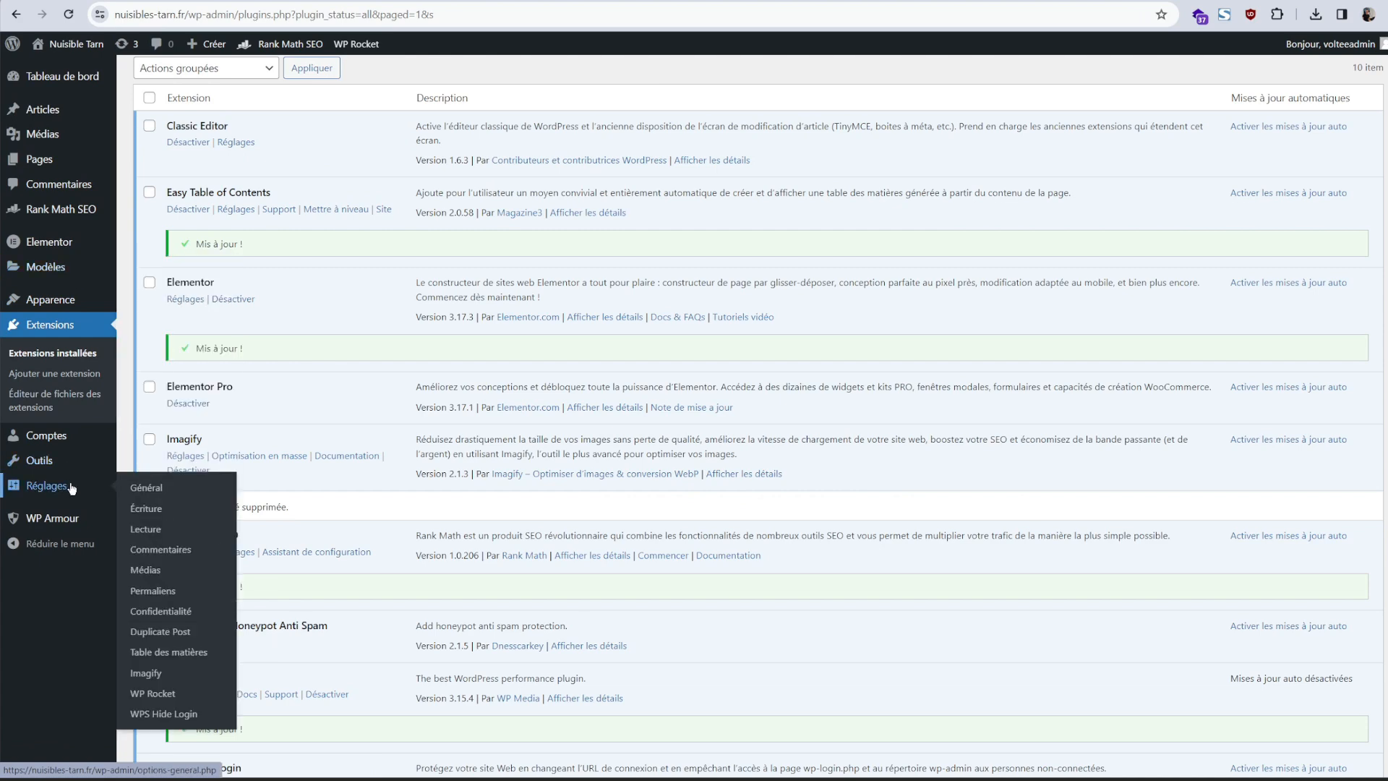
{"action": "left_click", "coordinate": [157, 676]}
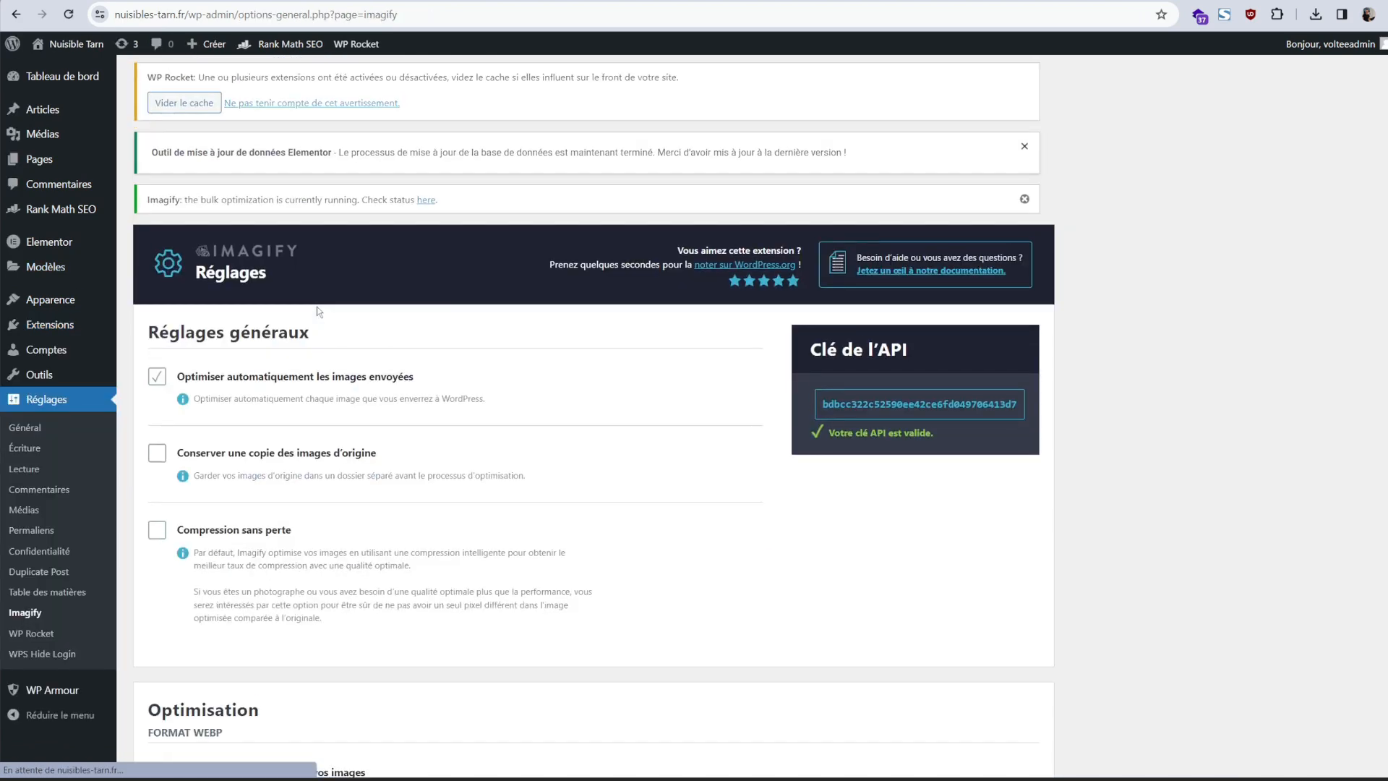
{"action": "scroll", "coordinate": [532, 470], "scroll_direction": "down", "scroll_amount": 10}
{"action": "scroll", "coordinate": [619, 542], "scroll_direction": "down", "scroll_amount": 7}
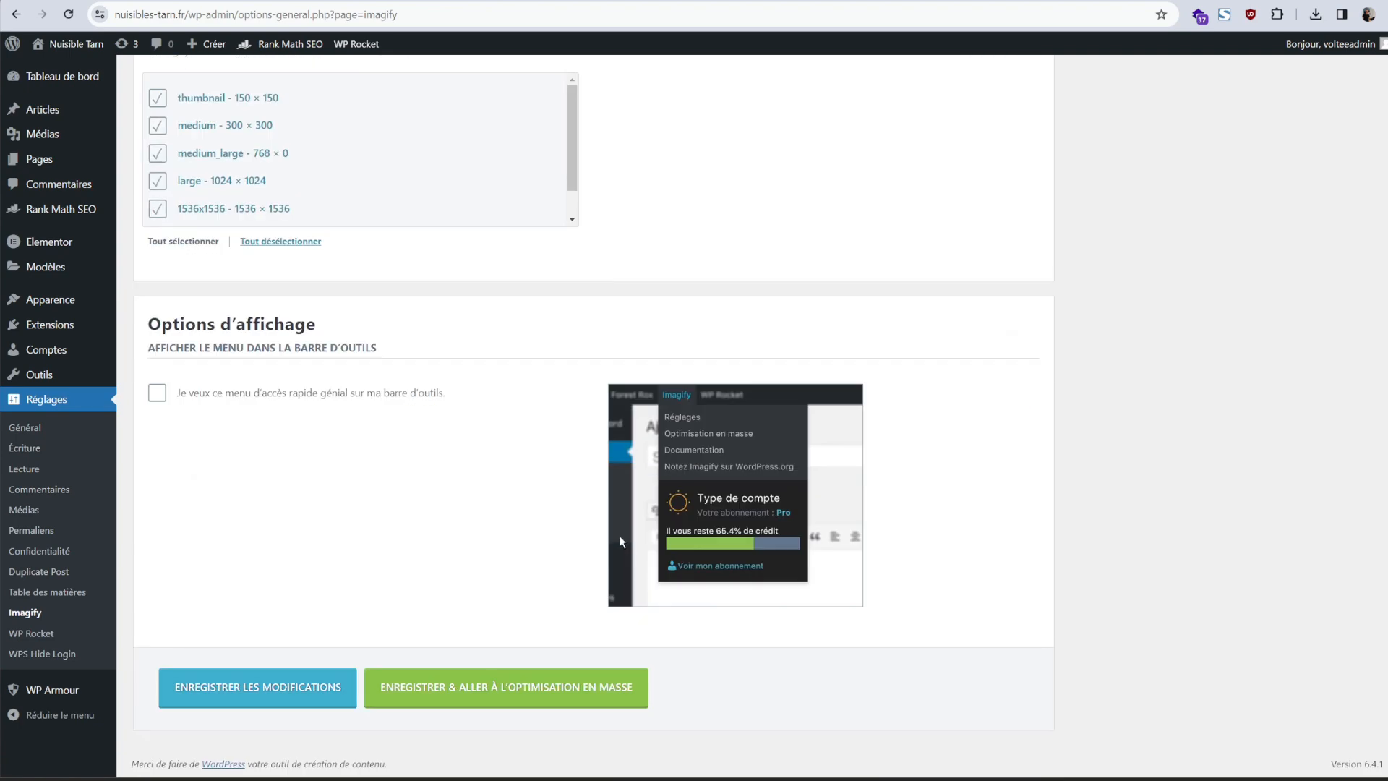
{"action": "left_click", "coordinate": [497, 693]}
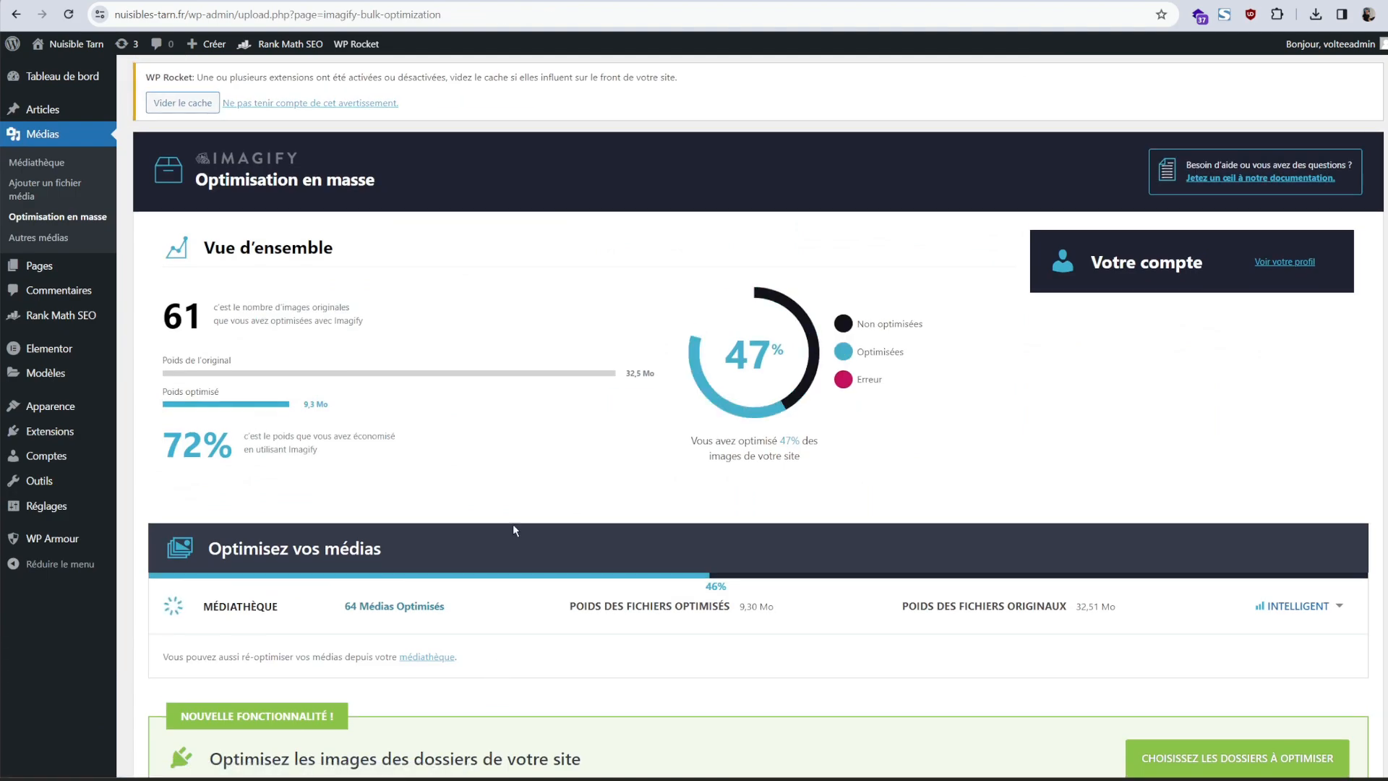
{"action": "scroll", "coordinate": [599, 434], "scroll_direction": "down", "scroll_amount": 3}
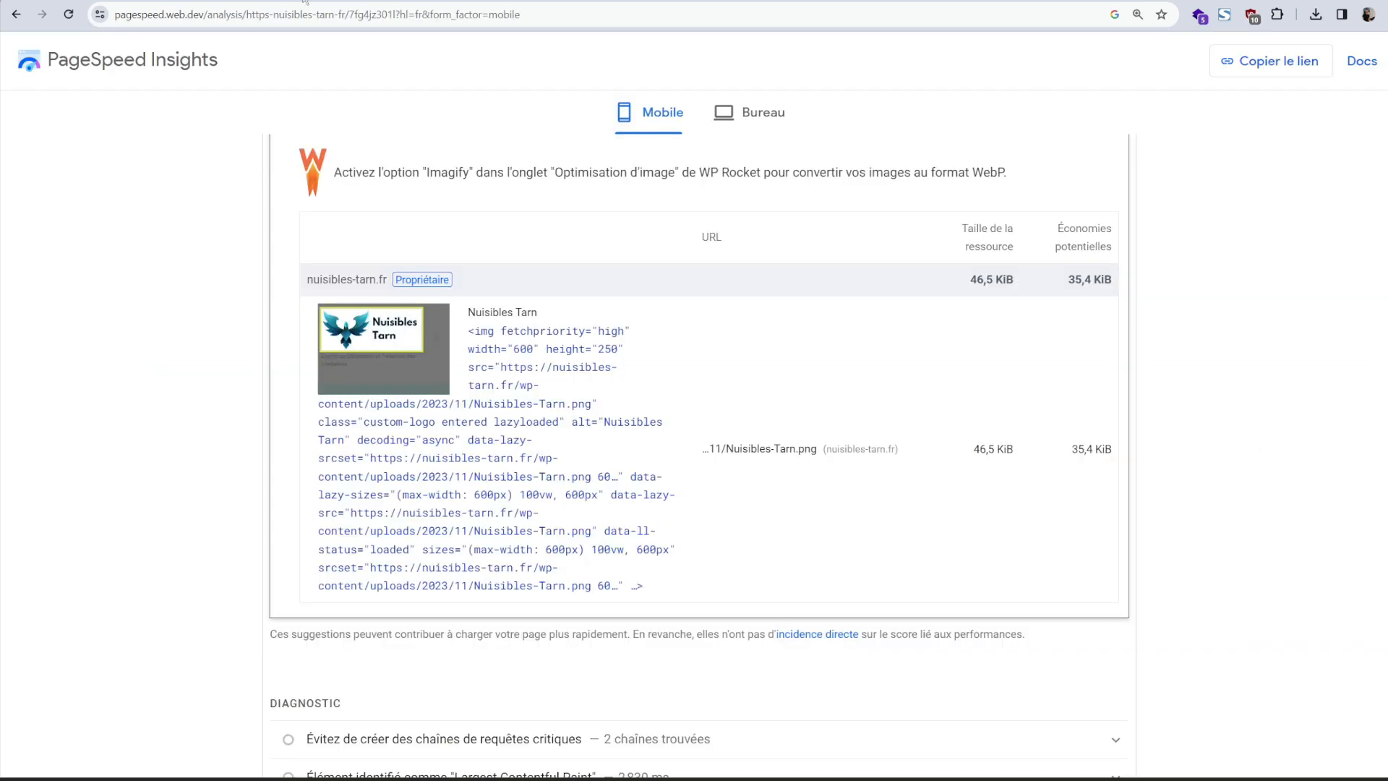
{"action": "scroll", "coordinate": [819, 165], "scroll_direction": "up", "scroll_amount": 15}
{"action": "scroll", "coordinate": [818, 165], "scroll_direction": "up", "scroll_amount": 5}
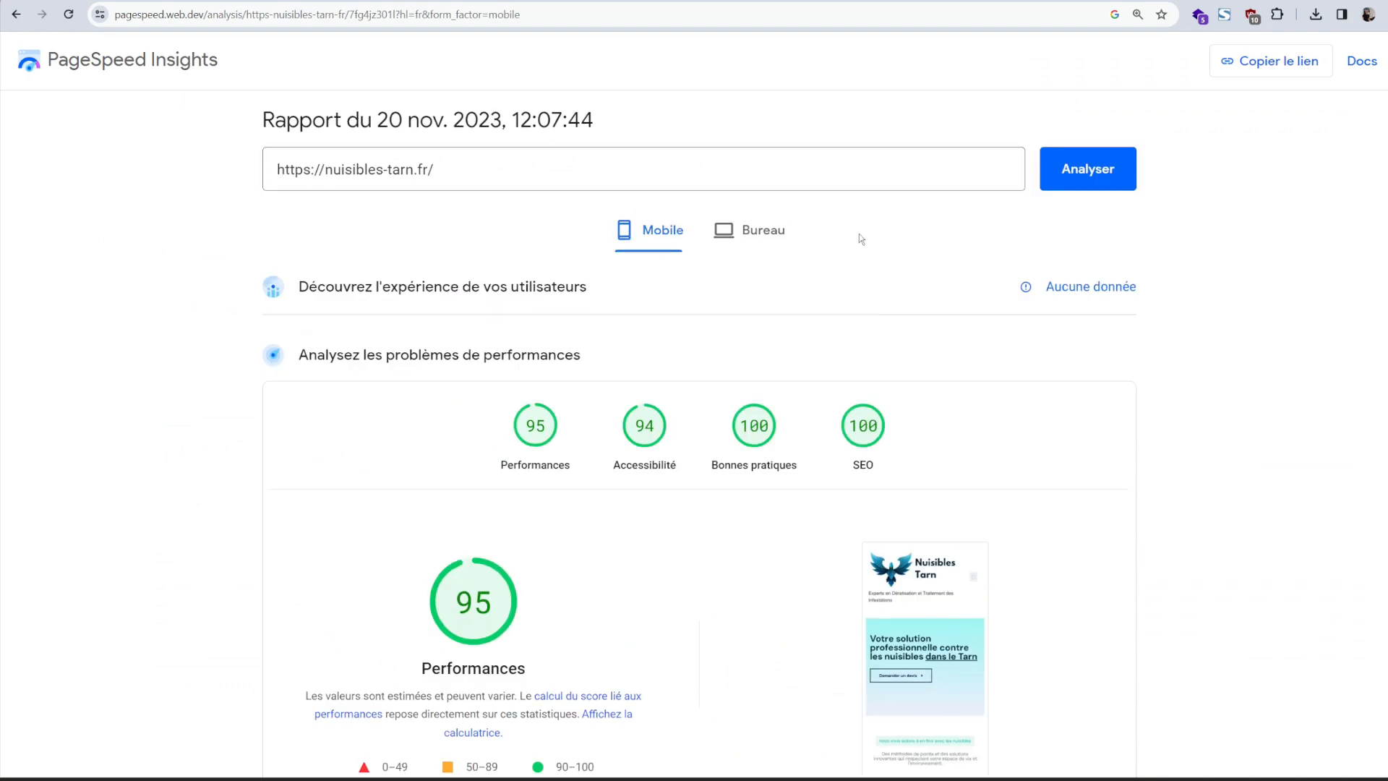
{"action": "left_click", "coordinate": [1125, 174]}
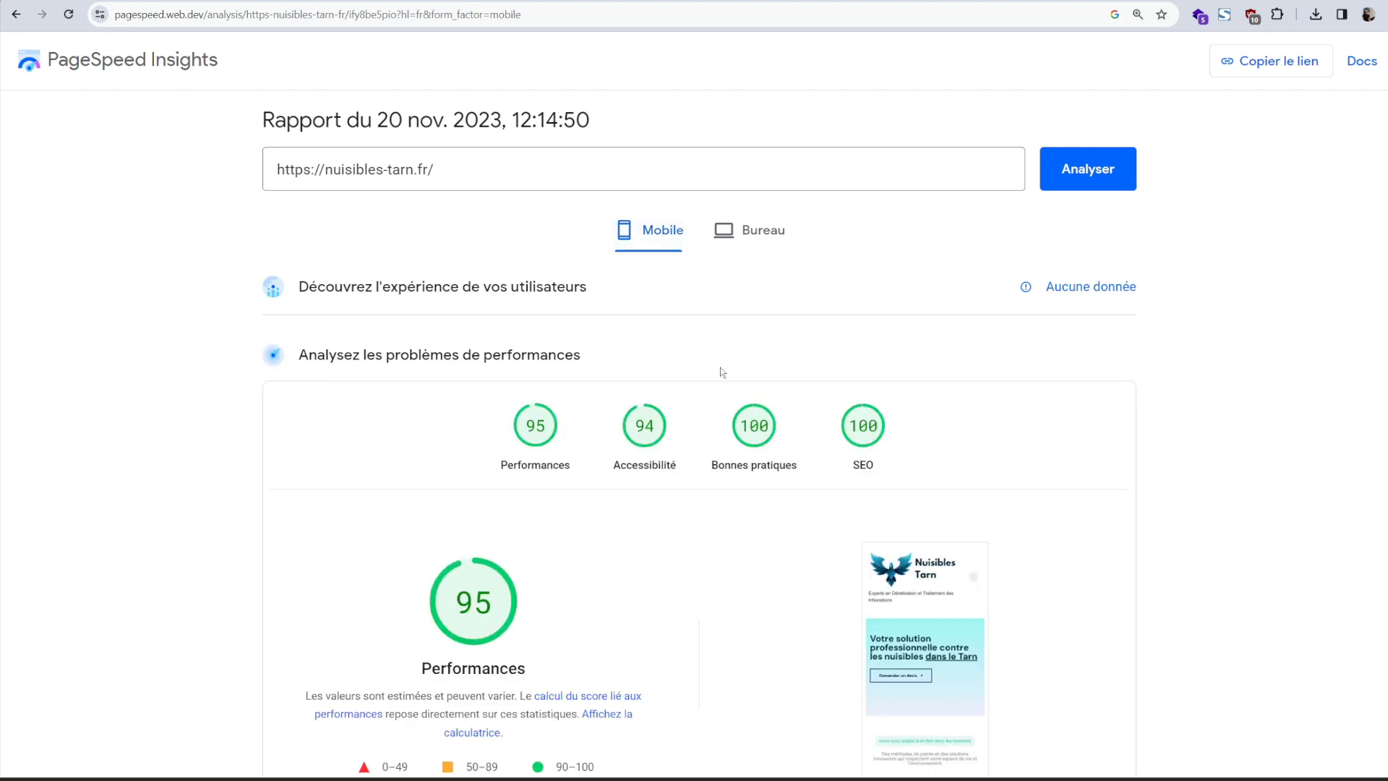
Step: Examine the desktop report's diagnostics and scores, and review the mobile report's performance statistics
{"action": "scroll", "coordinate": [759, 336], "scroll_direction": "down", "scroll_amount": 2}
{"action": "left_click", "coordinate": [749, 115]}
{"action": "scroll", "coordinate": [752, 282], "scroll_direction": "down", "scroll_amount": 4}
{"action": "scroll", "coordinate": [781, 462], "scroll_direction": "down", "scroll_amount": 10}
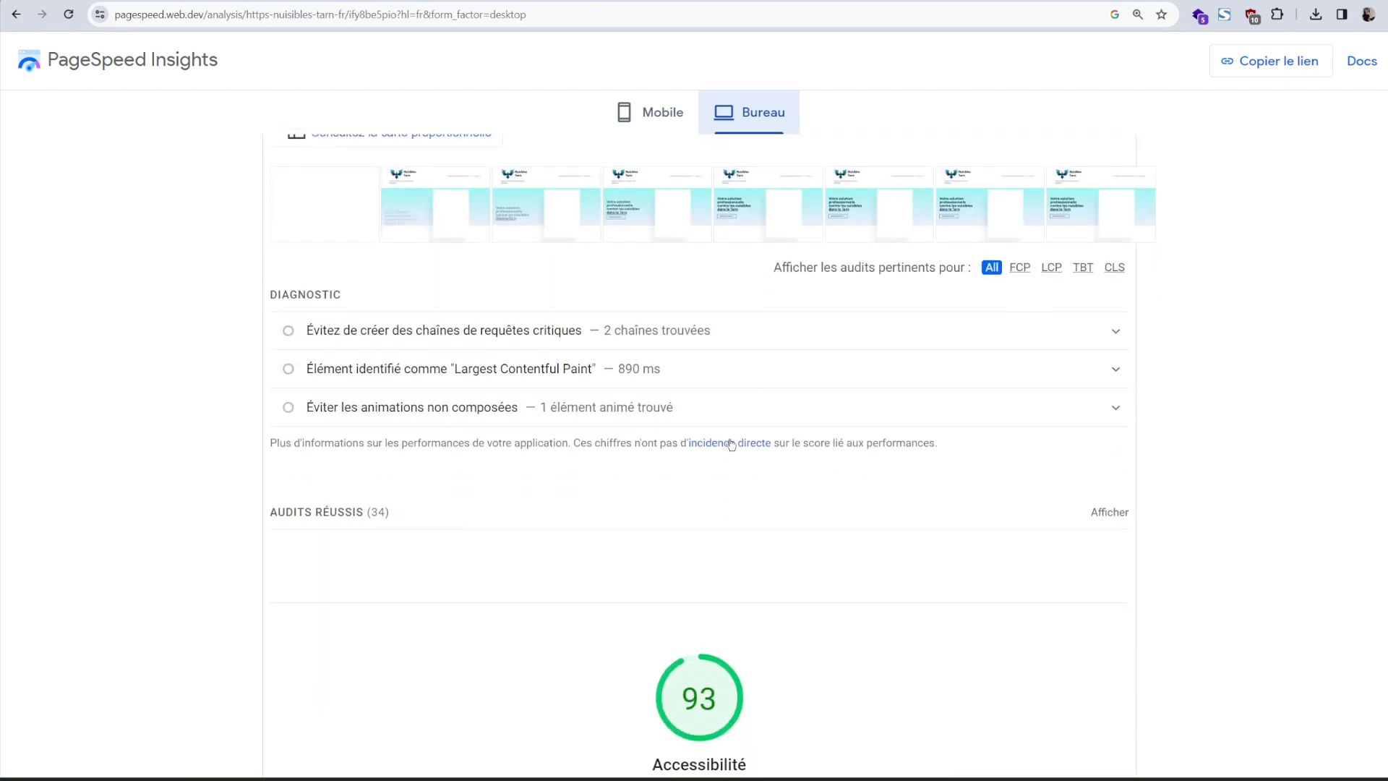
{"action": "scroll", "coordinate": [720, 461], "scroll_direction": "up", "scroll_amount": 15}
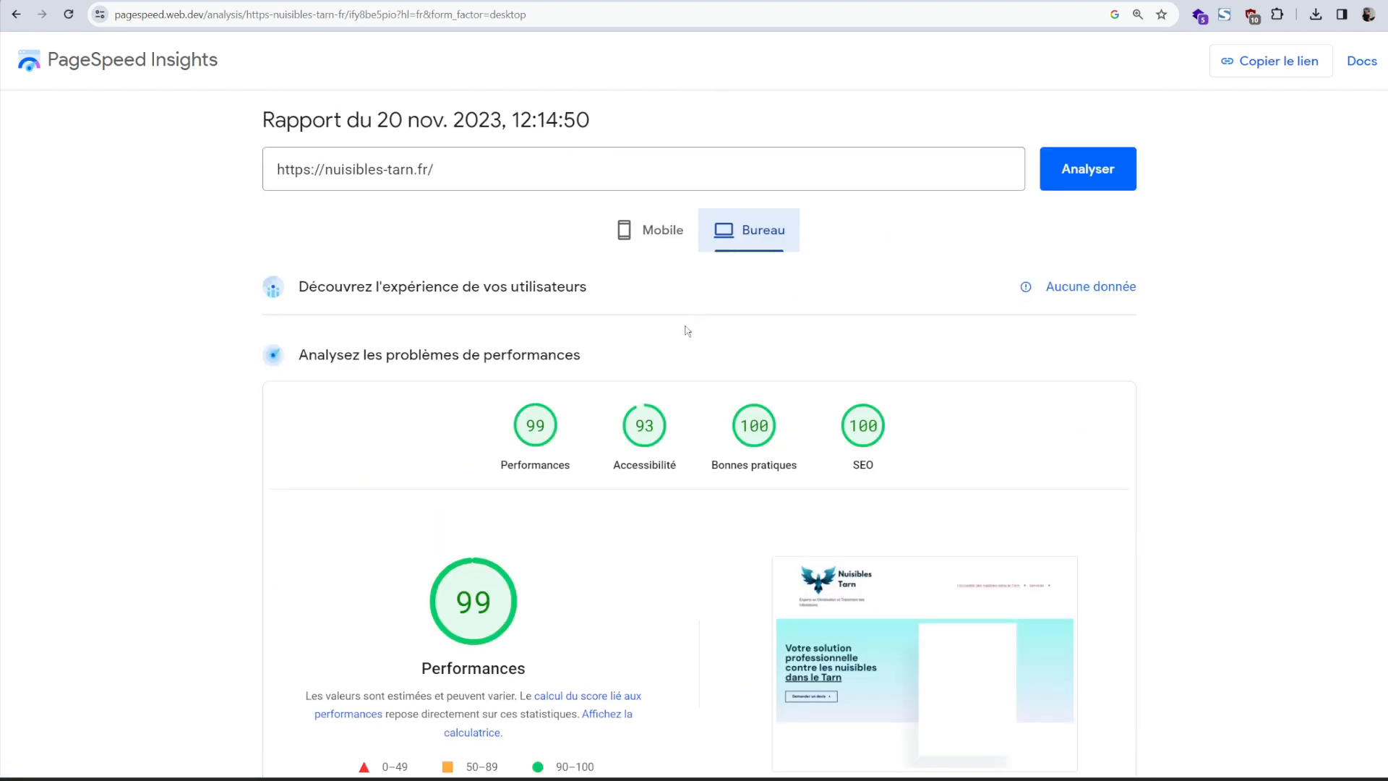
{"action": "left_click", "coordinate": [660, 241]}
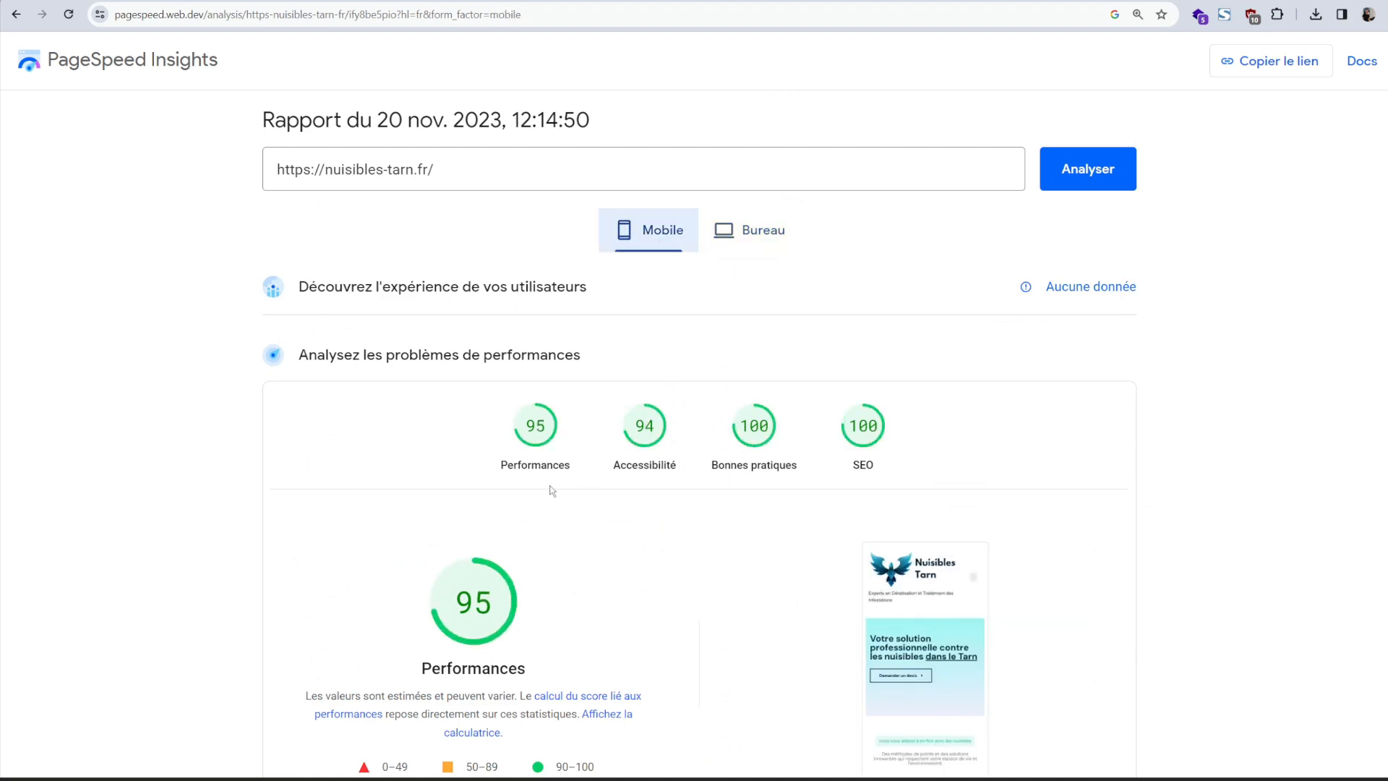
{"action": "scroll", "coordinate": [507, 531], "scroll_direction": "down", "scroll_amount": 5}
{"action": "scroll", "coordinate": [505, 526], "scroll_direction": "down", "scroll_amount": 2}
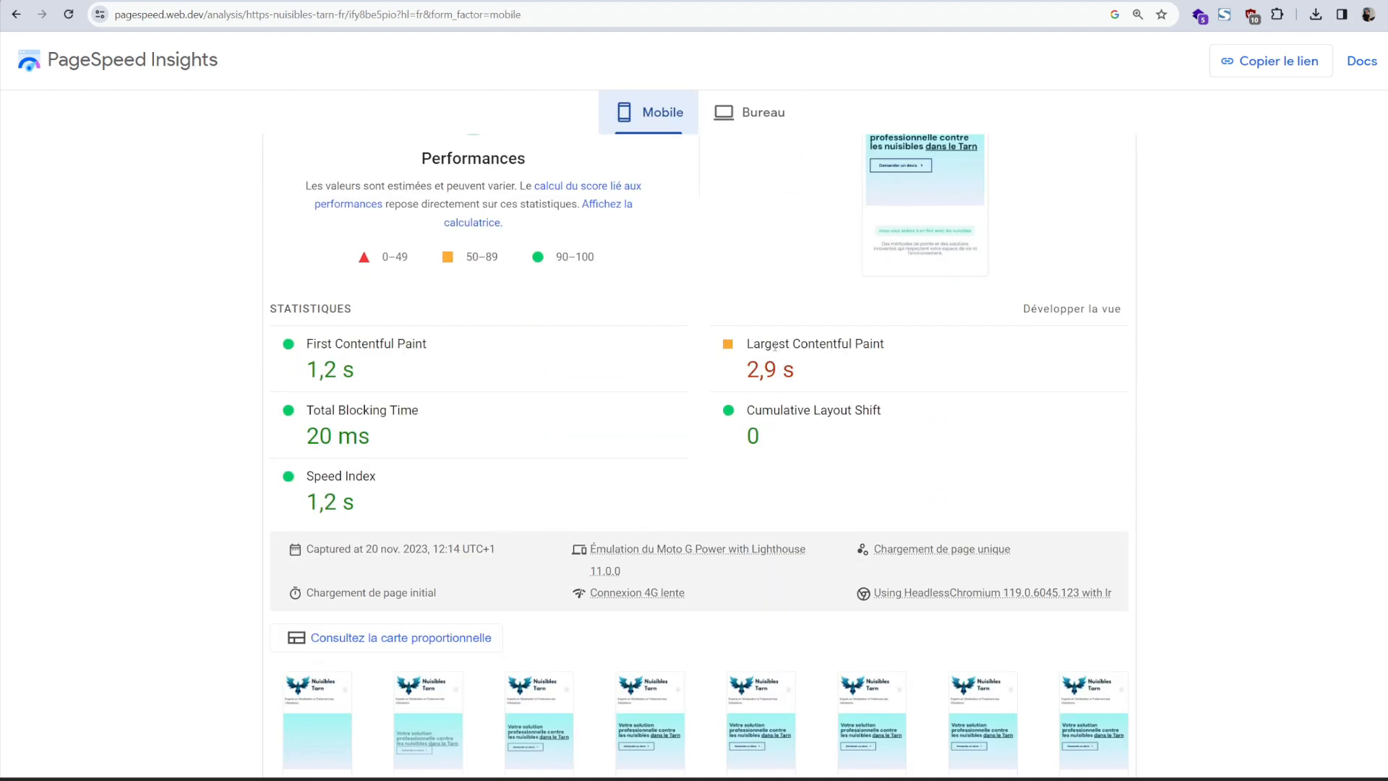
Step: Expand the unused JavaScript opportunity in the mobile report, then examine the diagnostics, accessibility and best-practices sections and the overall performance score
{"action": "scroll", "coordinate": [777, 361], "scroll_direction": "down", "scroll_amount": 6}
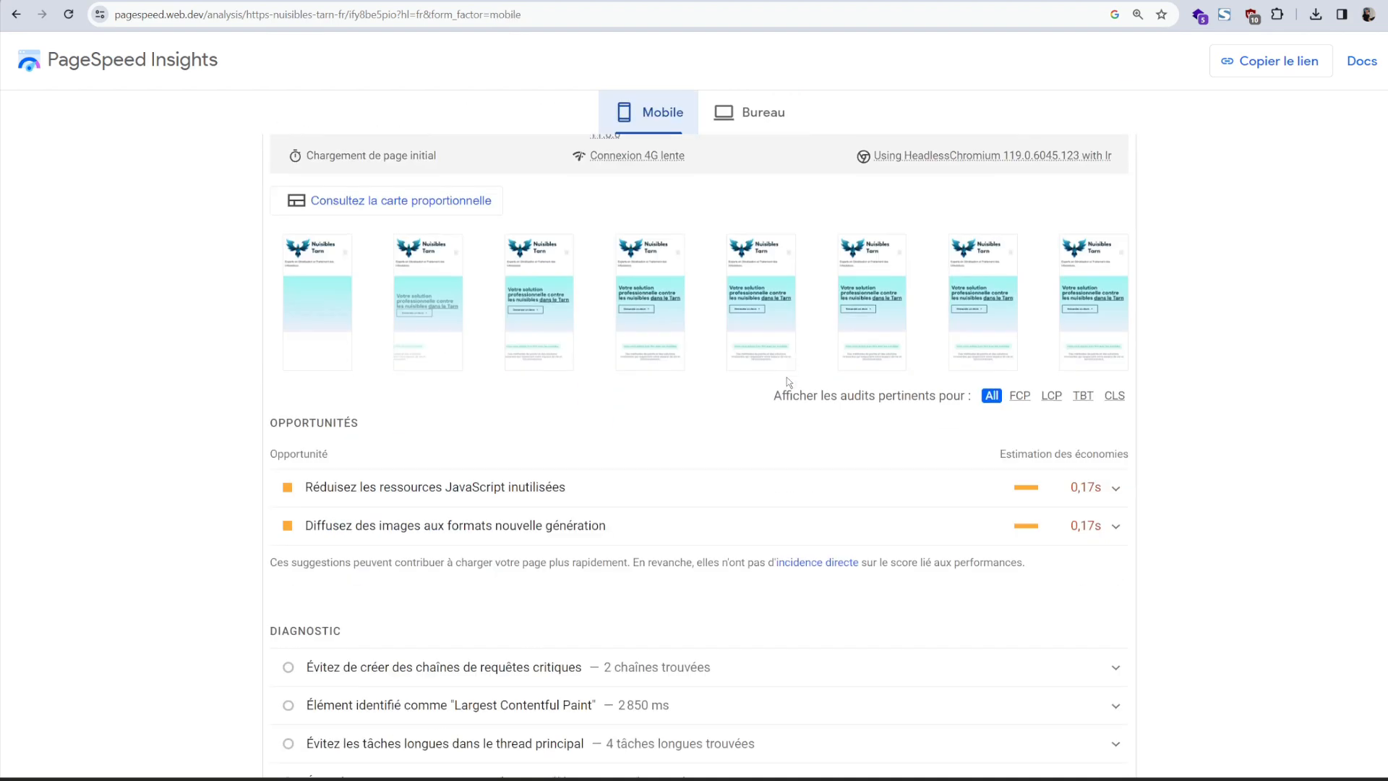
{"action": "left_click", "coordinate": [478, 488]}
{"action": "scroll", "coordinate": [493, 515], "scroll_direction": "down", "scroll_amount": 9}
{"action": "scroll", "coordinate": [493, 514], "scroll_direction": "down", "scroll_amount": 11}
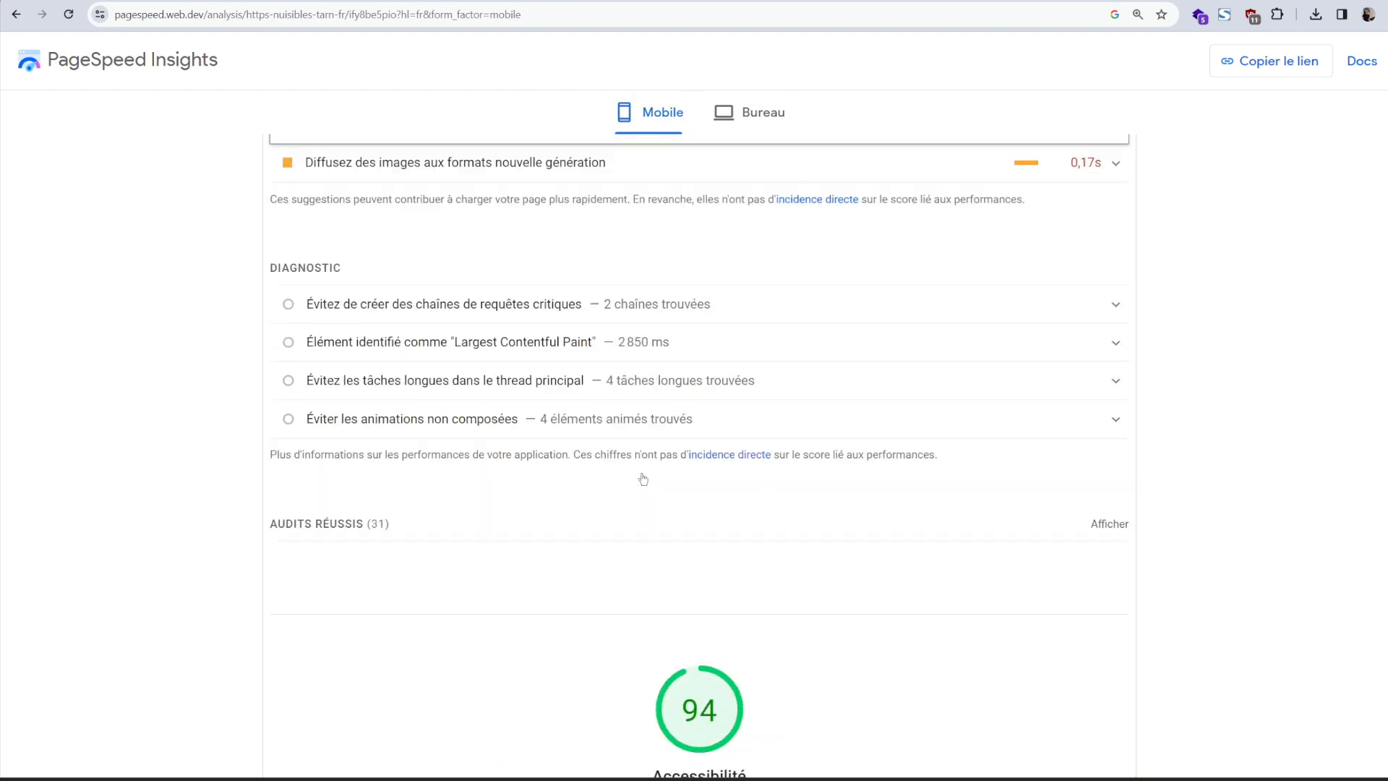
{"action": "scroll", "coordinate": [505, 616], "scroll_direction": "down", "scroll_amount": 6}
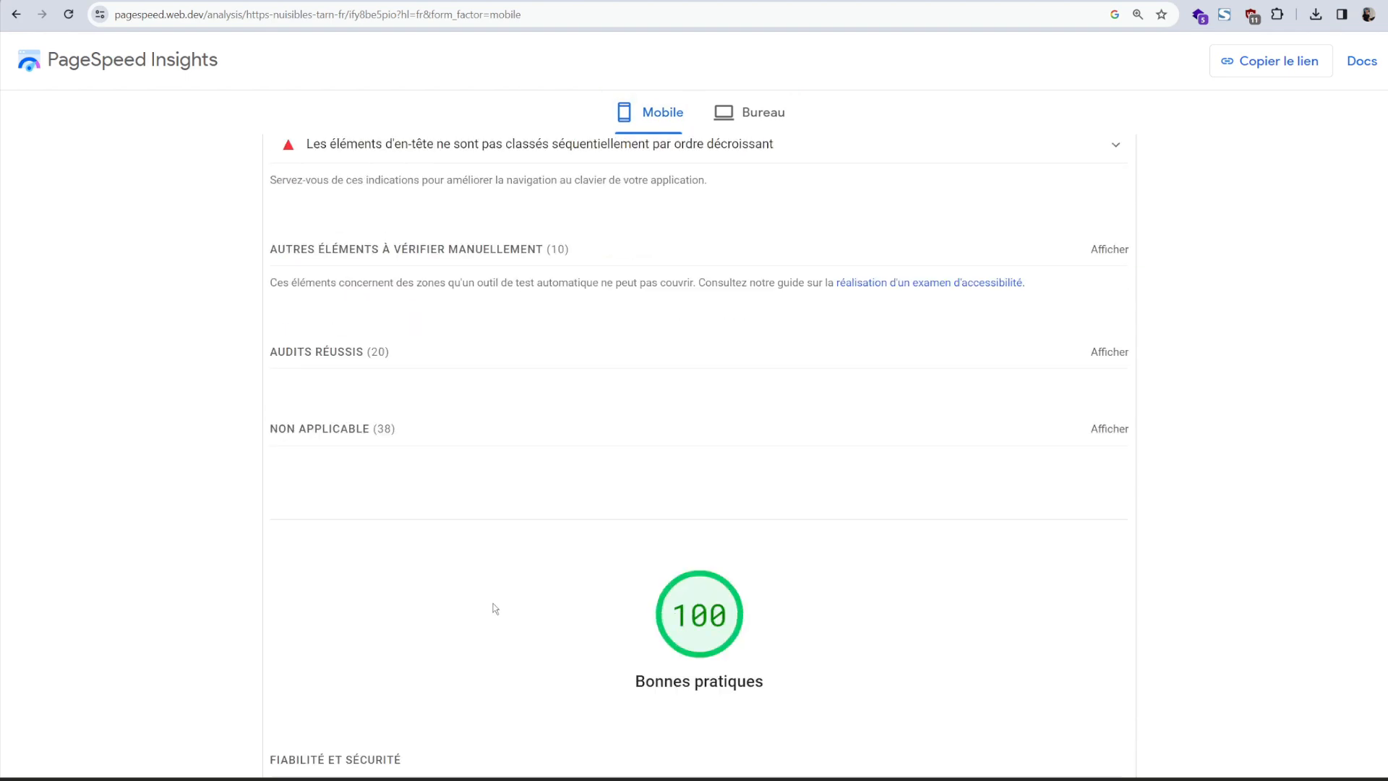
{"action": "scroll", "coordinate": [887, 400], "scroll_direction": "up", "scroll_amount": 20}
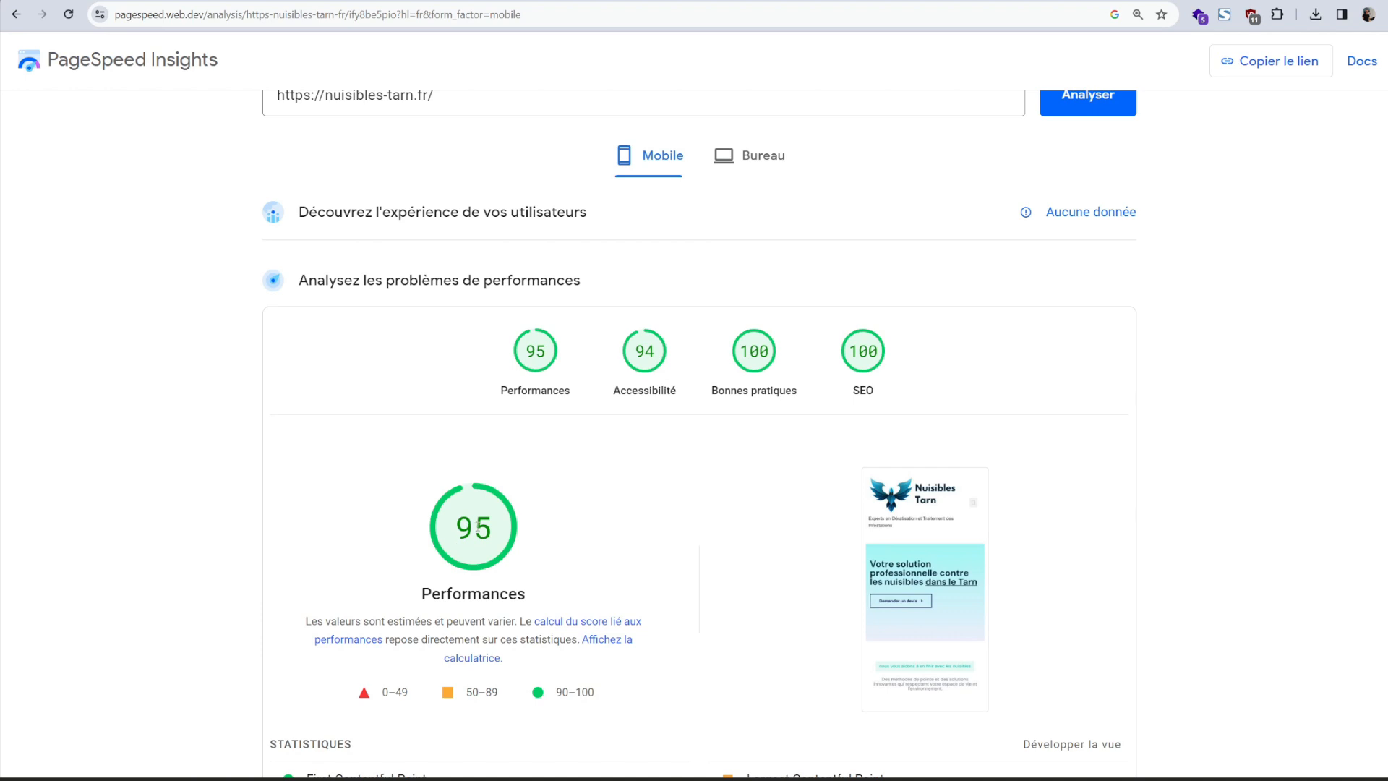
{"action": "mouse_move", "coordinate": [482, 531]}
{"action": "left_mouse_down"}
{"action": "mouse_move", "coordinate": [449, 532]}
{"action": "mouse_move", "coordinate": [482, 532]}
{"action": "left_mouse_up"}
{"action": "left_click", "coordinate": [472, 535]}
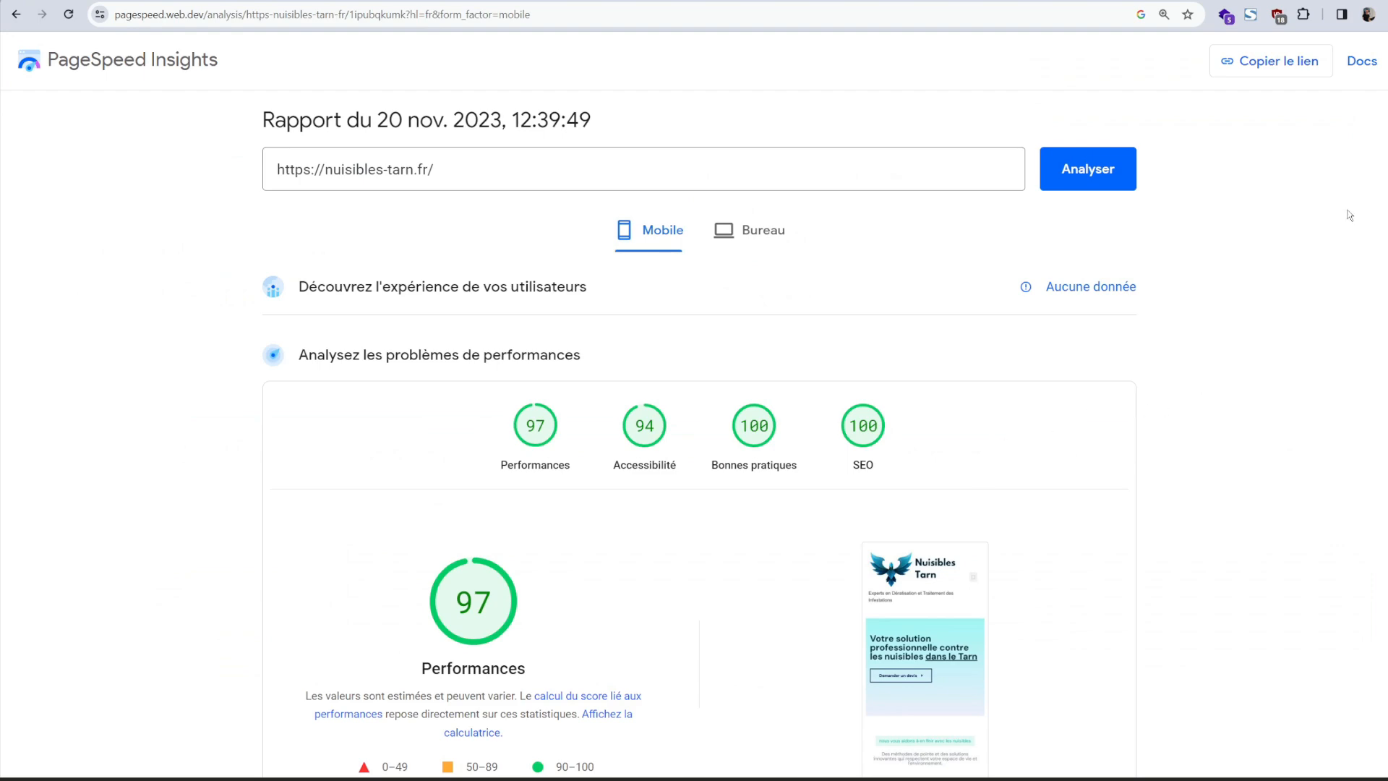
Step: Review the 12:39:49 mobile report's performance statistics and its accessibility contrast and navigation audits, ending at the category scores
{"action": "scroll", "coordinate": [1250, 377], "scroll_direction": "down", "scroll_amount": 10}
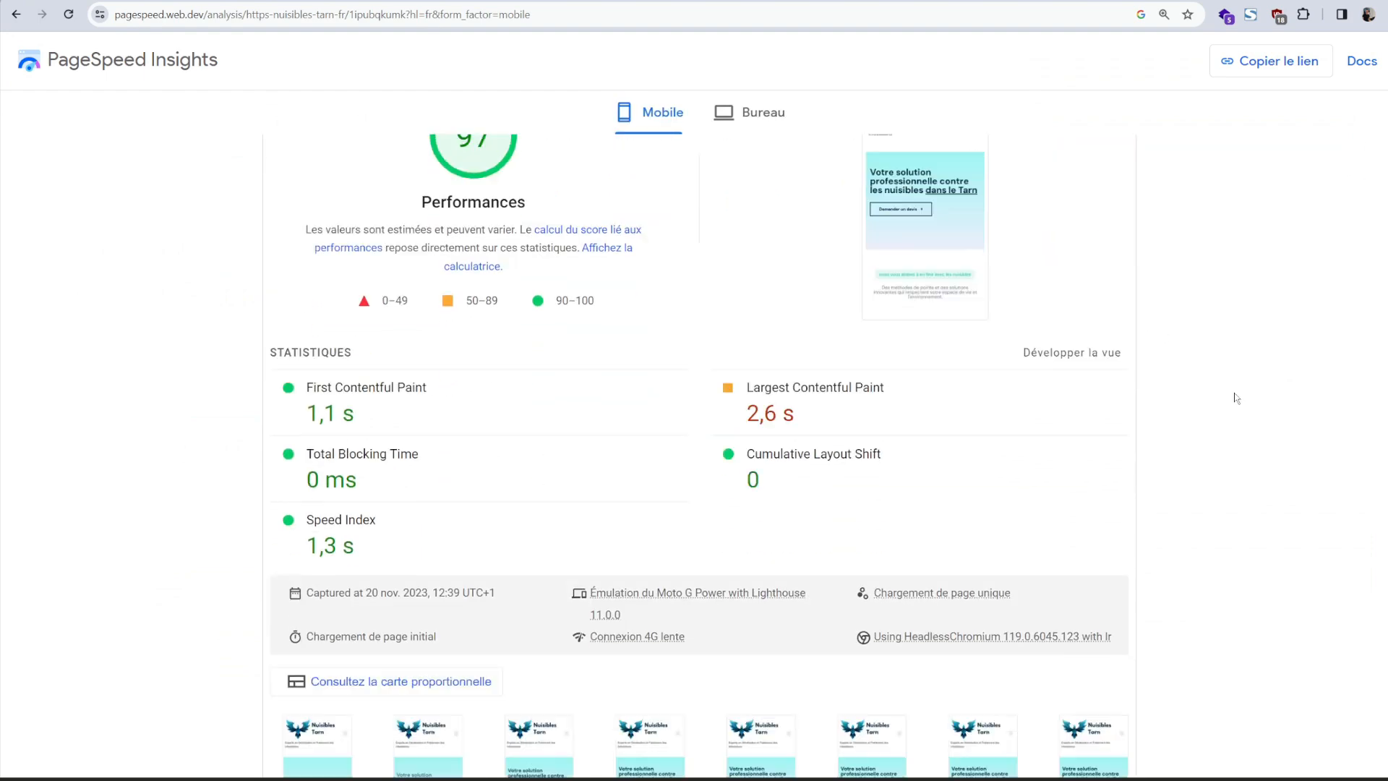
{"action": "scroll", "coordinate": [1169, 463], "scroll_direction": "down", "scroll_amount": 12}
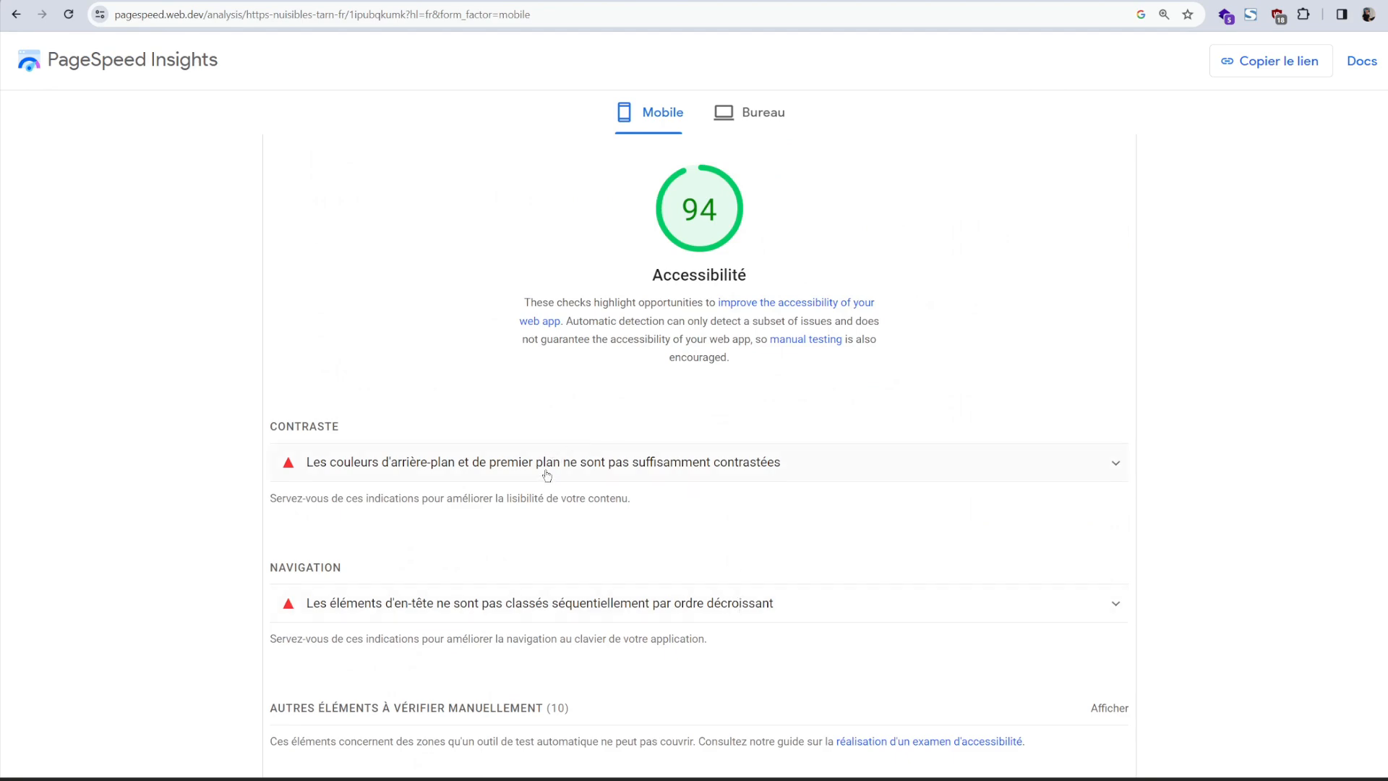
{"action": "scroll", "coordinate": [632, 533], "scroll_direction": "up", "scroll_amount": 7}
{"action": "scroll", "coordinate": [633, 535], "scroll_direction": "down", "scroll_amount": 10}
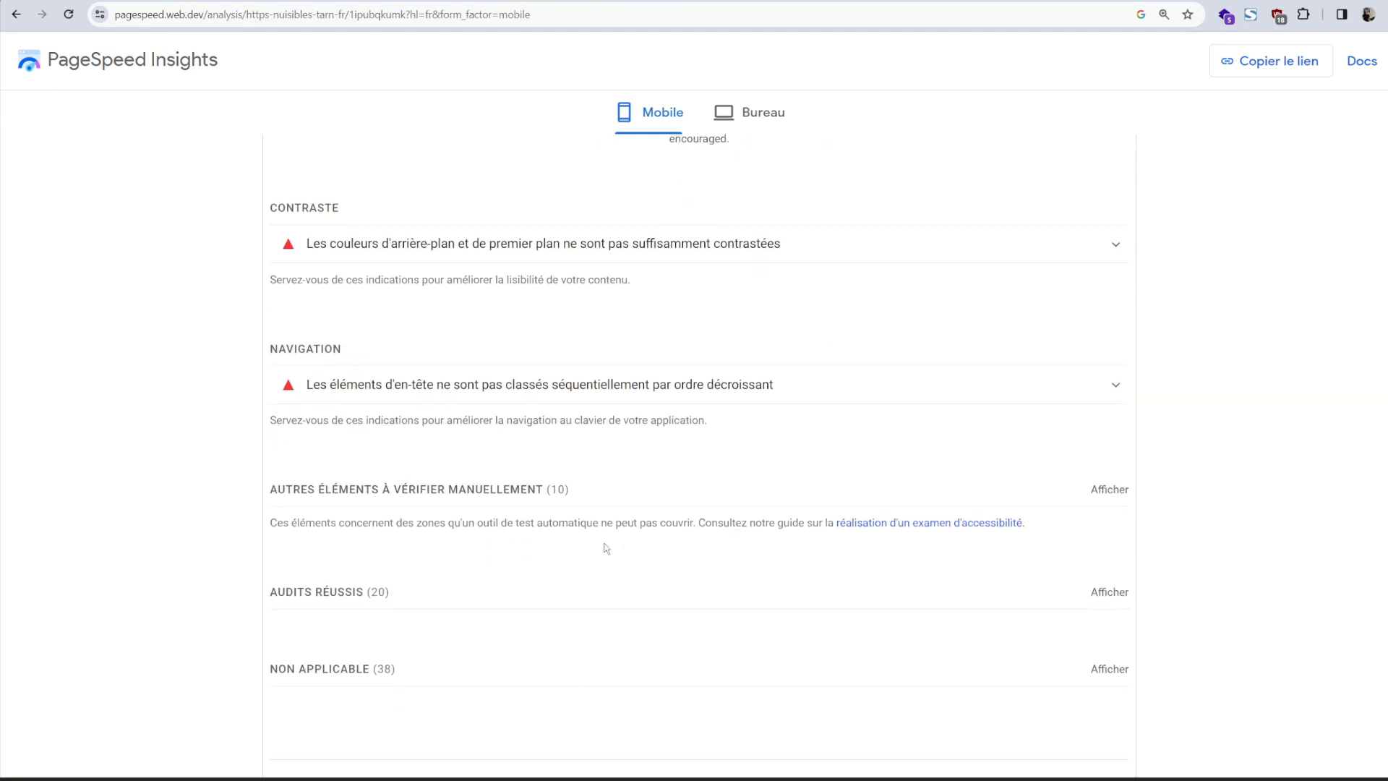
{"action": "scroll", "coordinate": [648, 602], "scroll_direction": "up", "scroll_amount": 20}
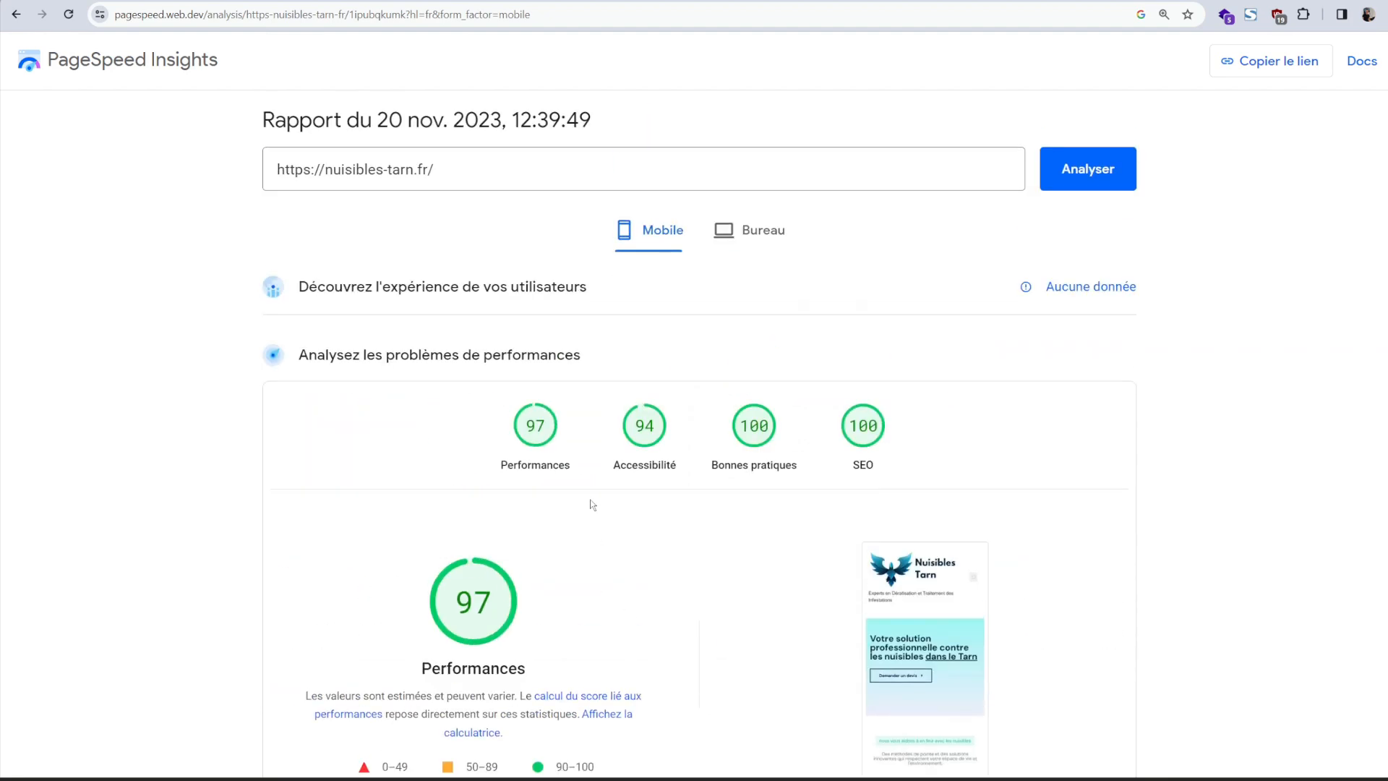